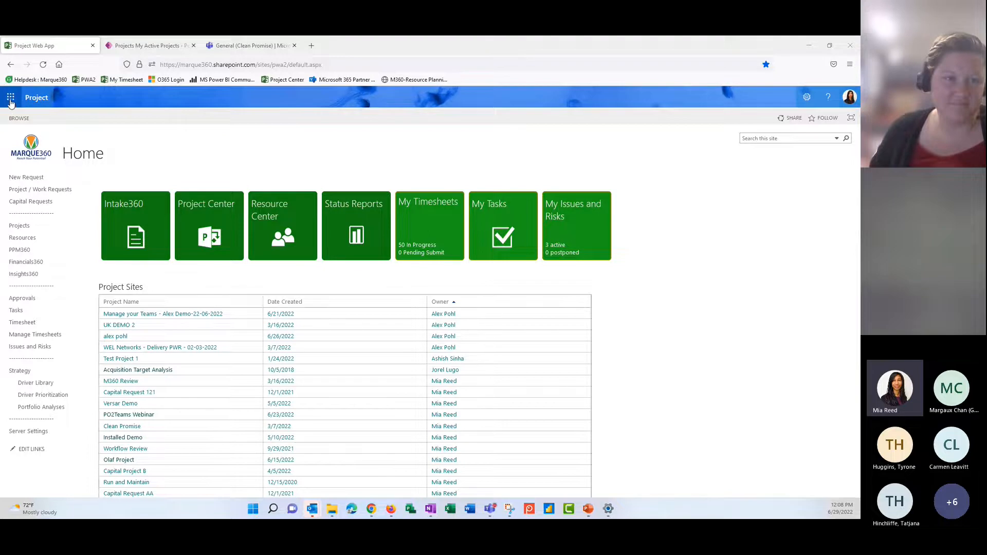
- Open Planner from the Microsoft 365 apps, switch to its page, and collapse the list of all plans
left_click(10, 98)
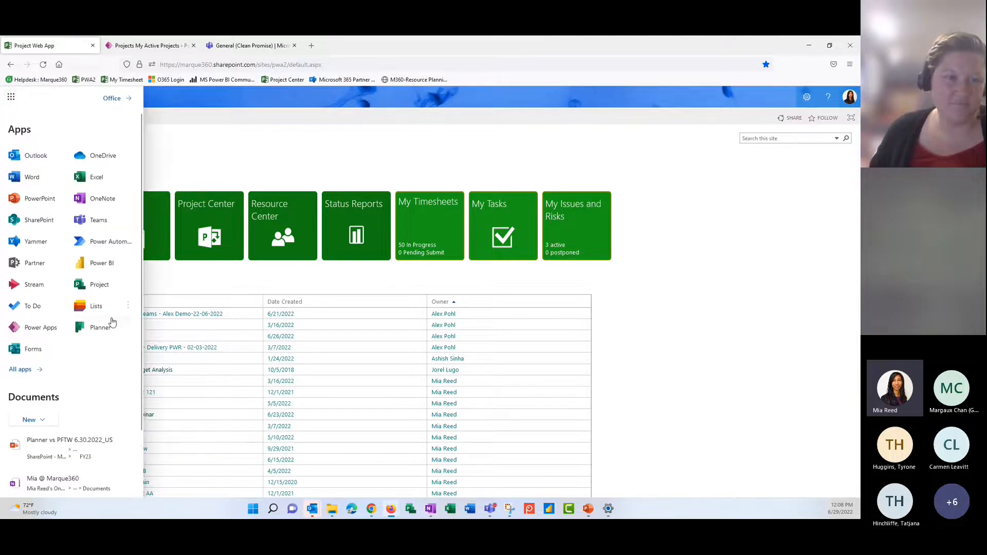
left_click(119, 335)
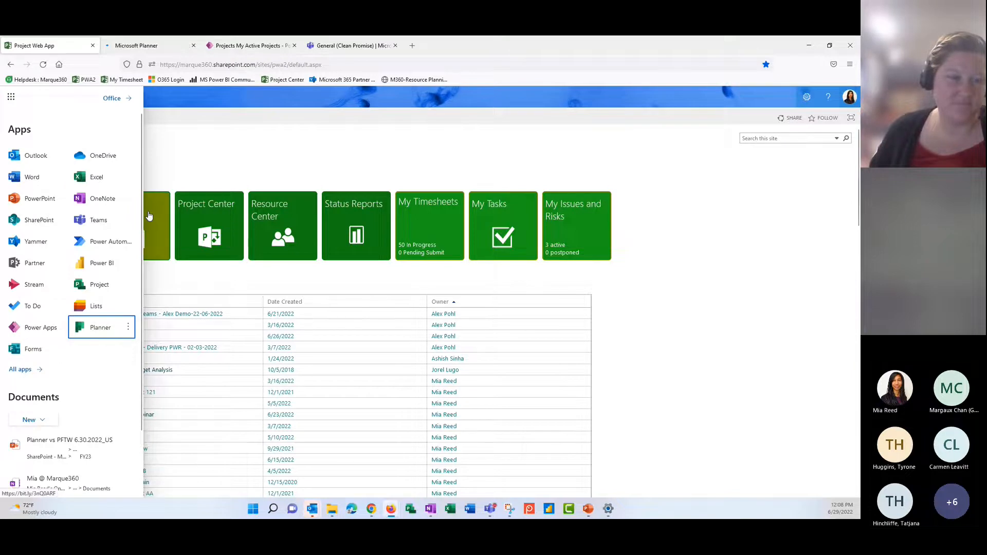
left_click(155, 48)
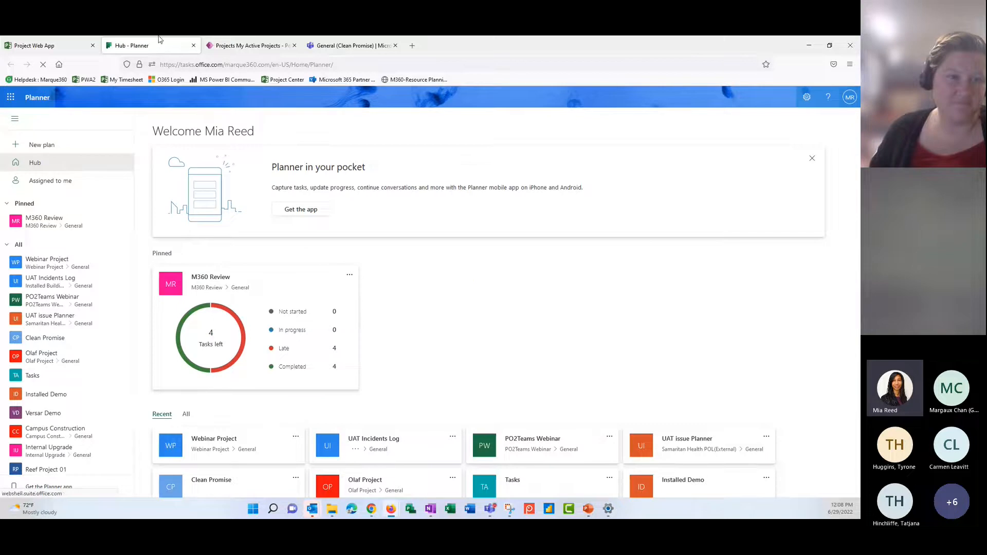
left_click(13, 248)
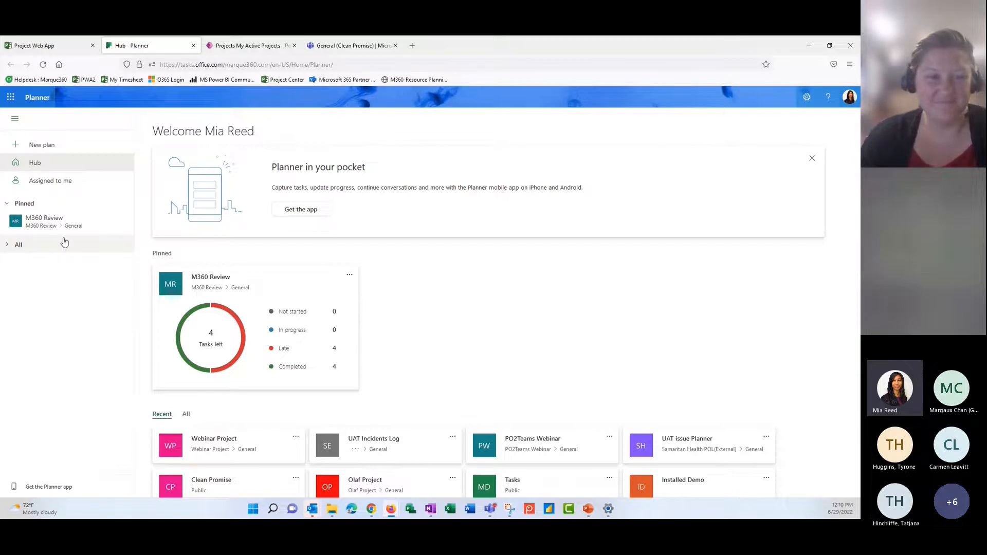
- Create a new public plan named "Webinar Plan" with the group description "demo"
left_click(46, 145)
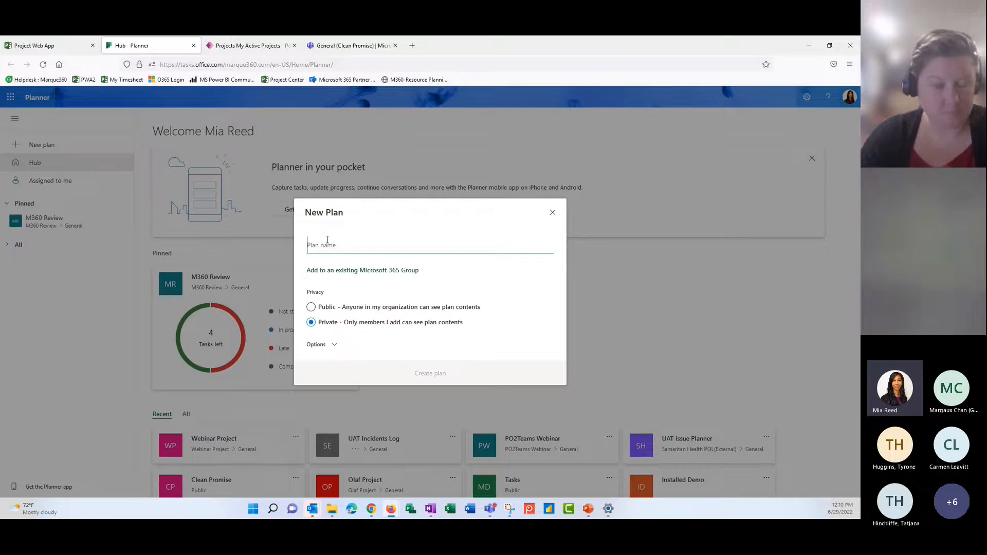
type("we")
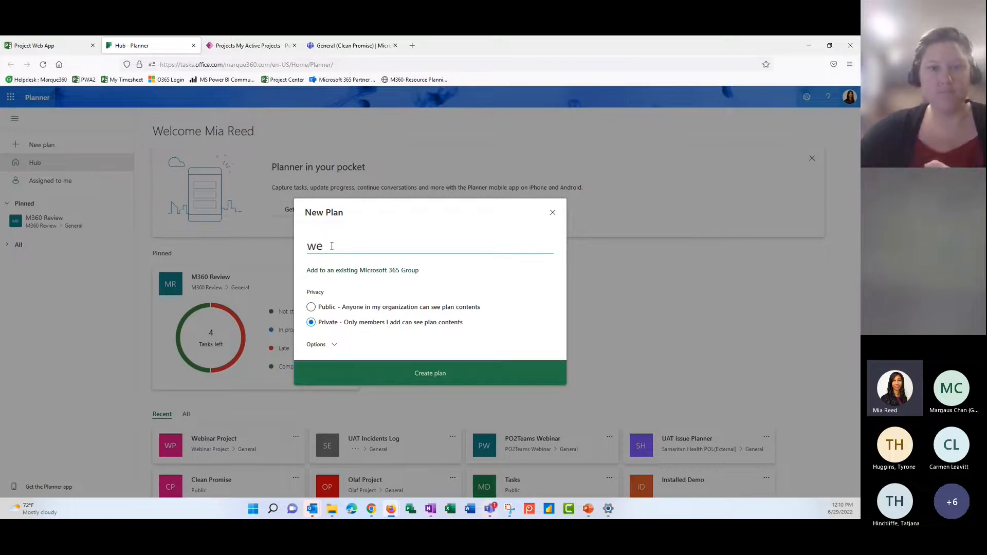
key("BackSpace")
key("BackSpace")
type("Webi")
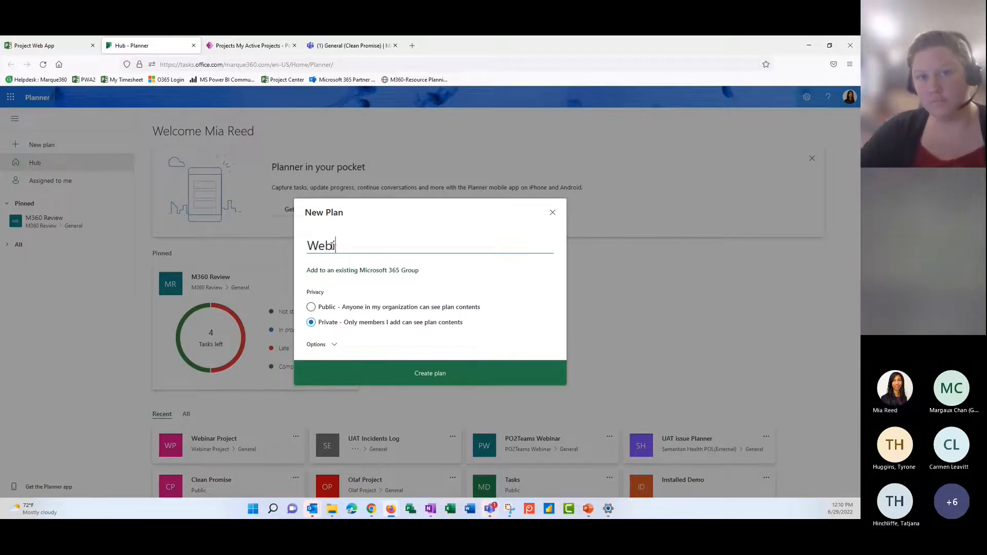
type("nar Plan")
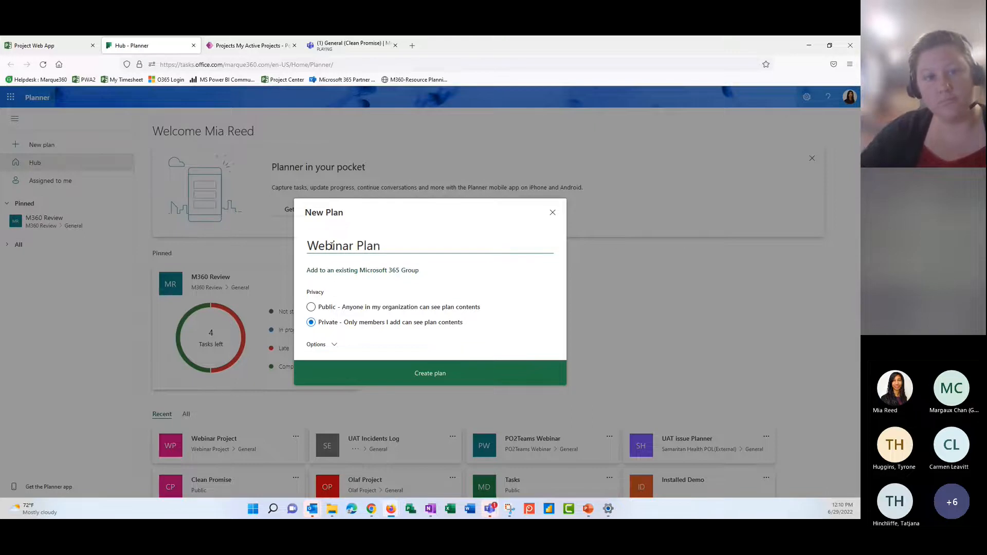
left_click(311, 308)
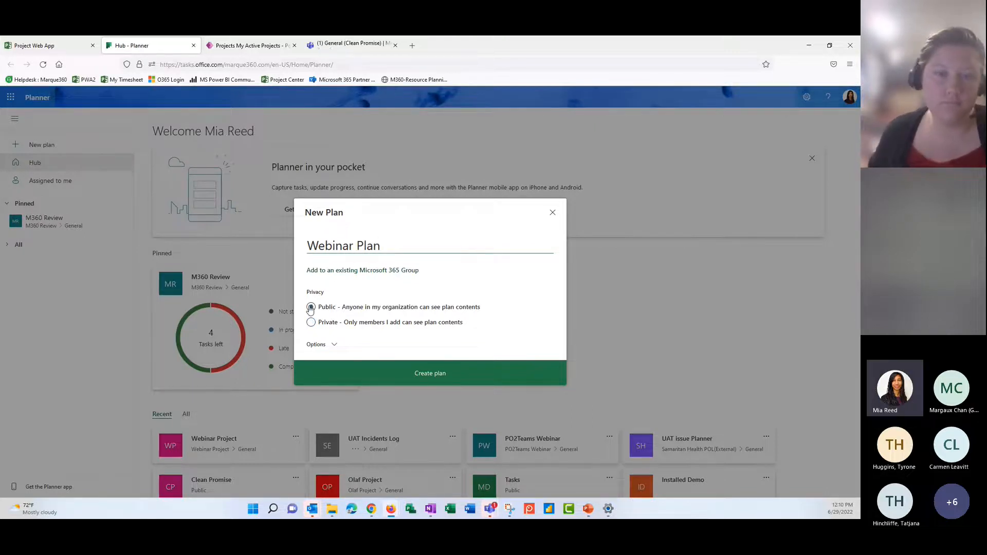
left_click(327, 345)
left_click(334, 360)
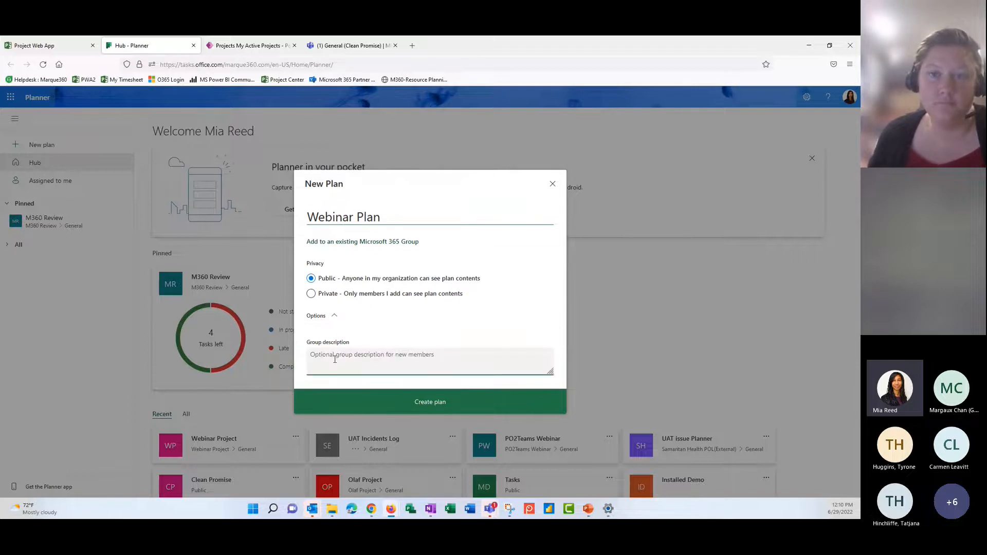
type("demo")
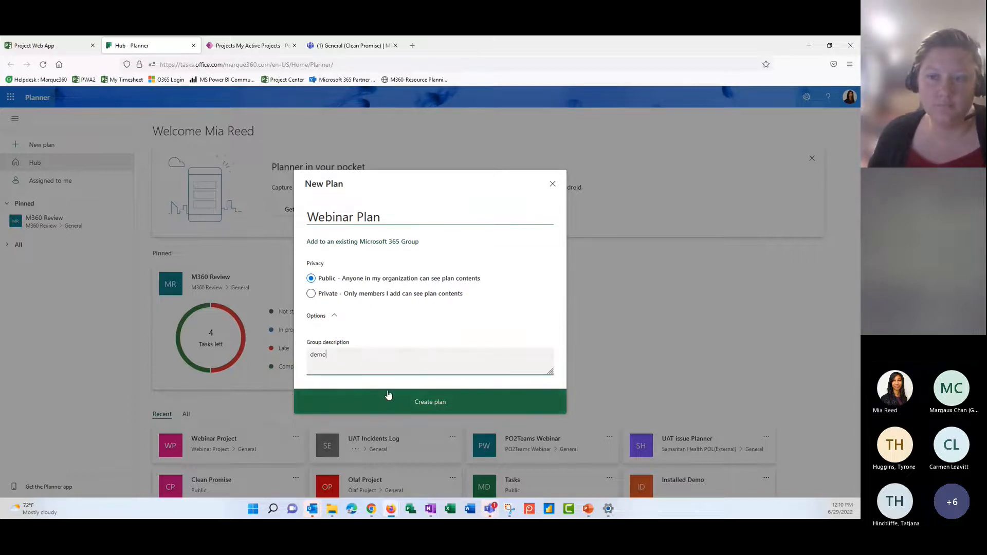
left_click(419, 401)
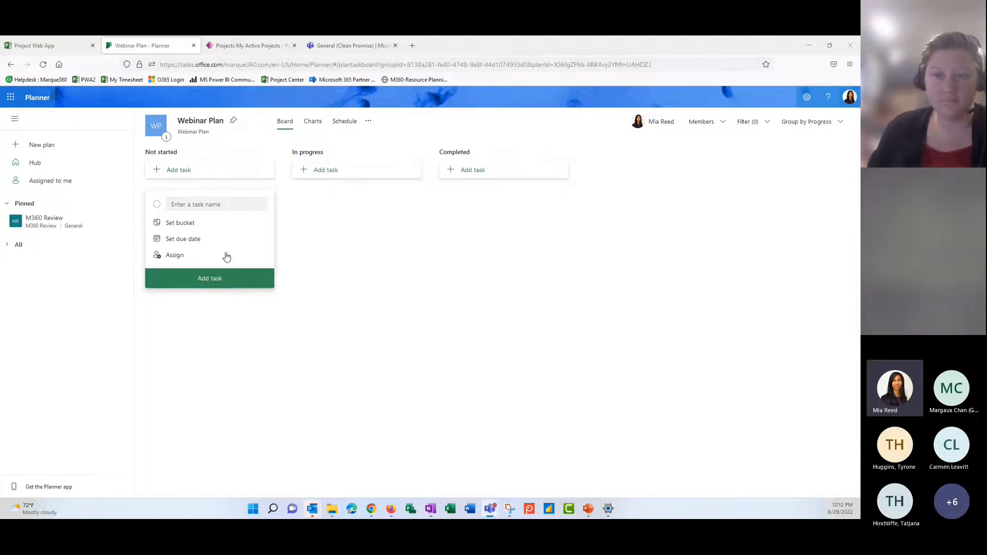
- Add a not-started task named "Task 1", due June 29, 2022 and assigned to the suggested plan member
left_click(204, 206)
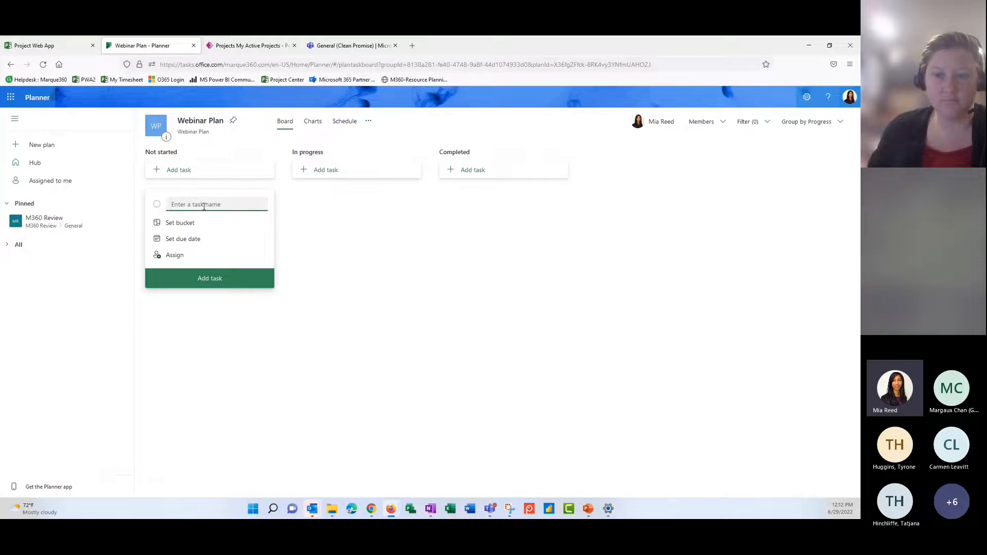
type("Task 1")
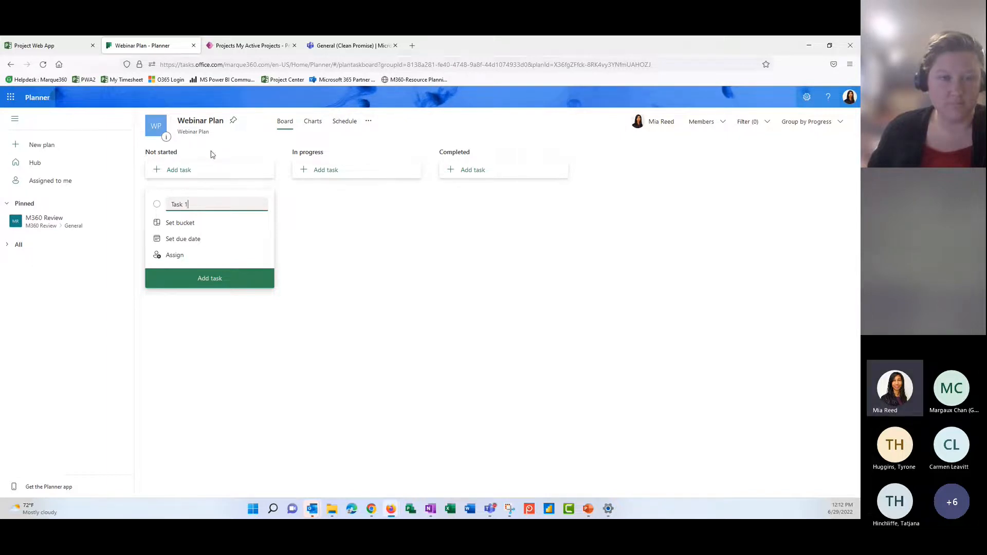
left_click(185, 242)
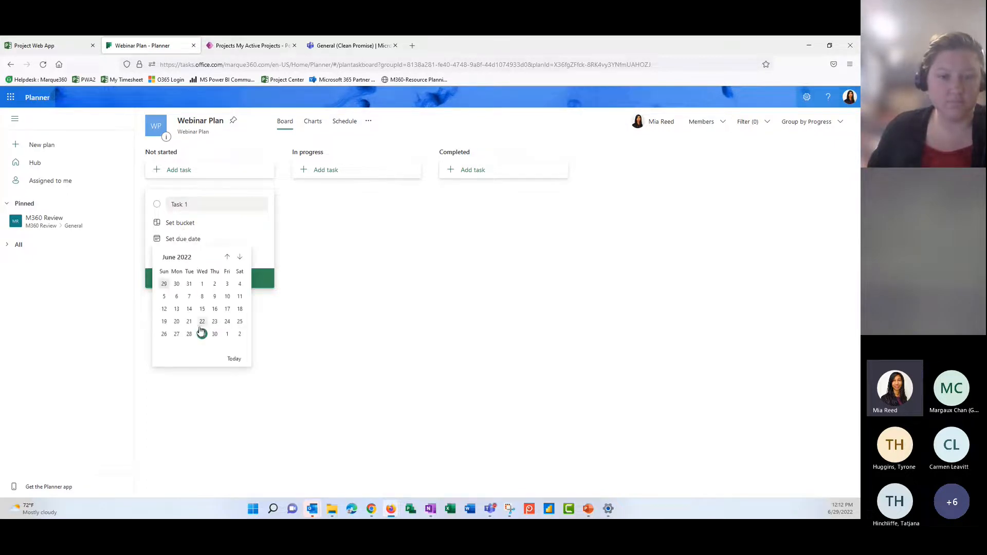
left_click(202, 335)
left_click(183, 259)
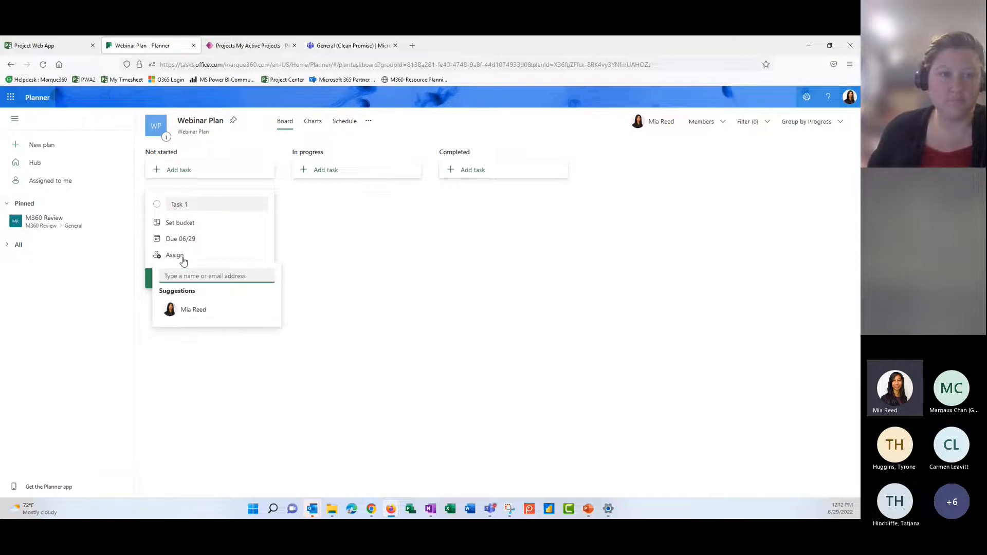
left_click(194, 311)
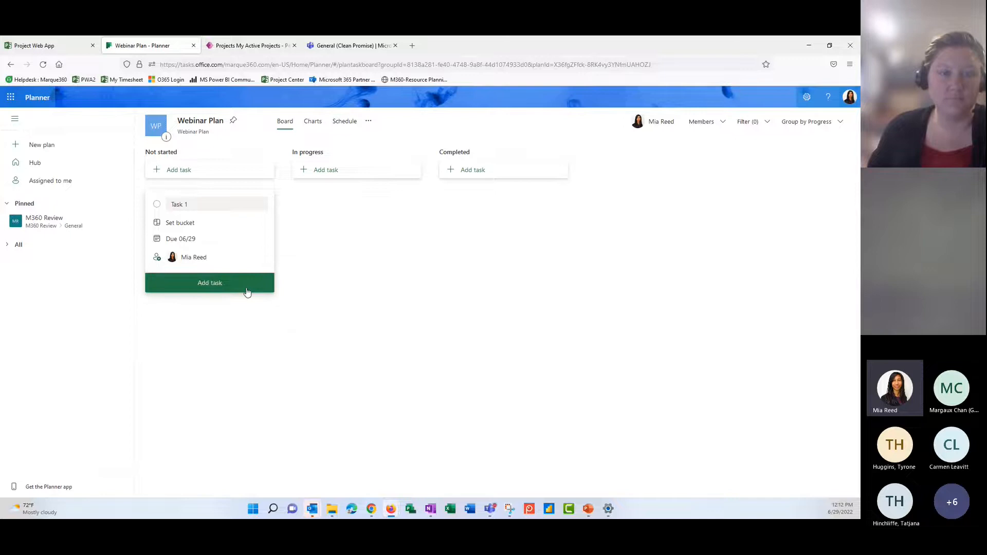
left_click(211, 286)
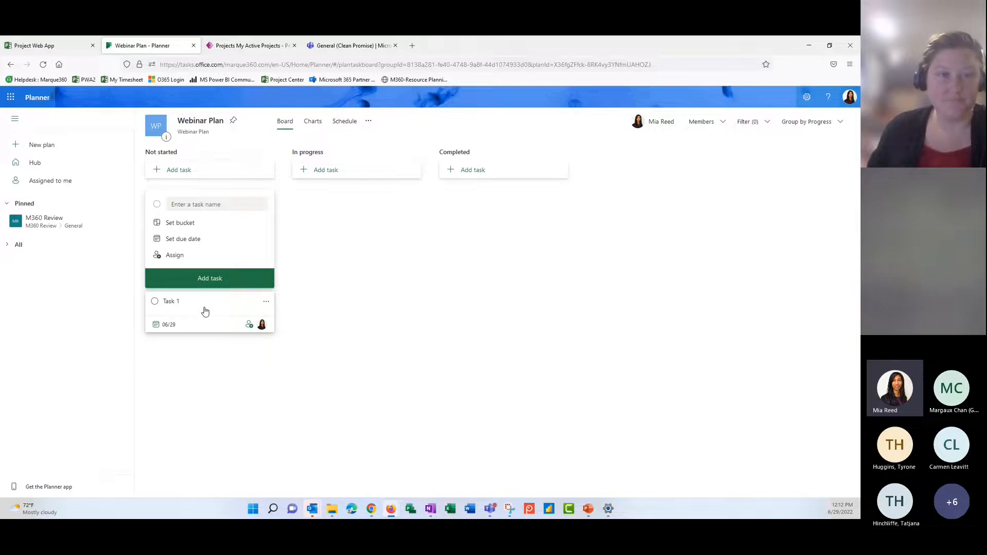
- In the details of Task 1, rename the Pink label to "Urgent" and apply it to the task
left_click(204, 311)
left_click(203, 211)
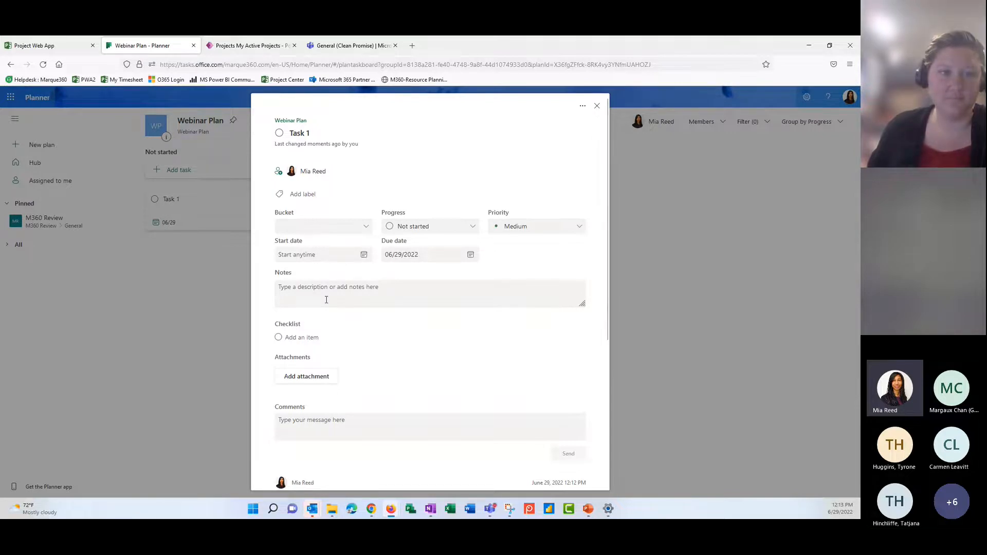
left_click(295, 135)
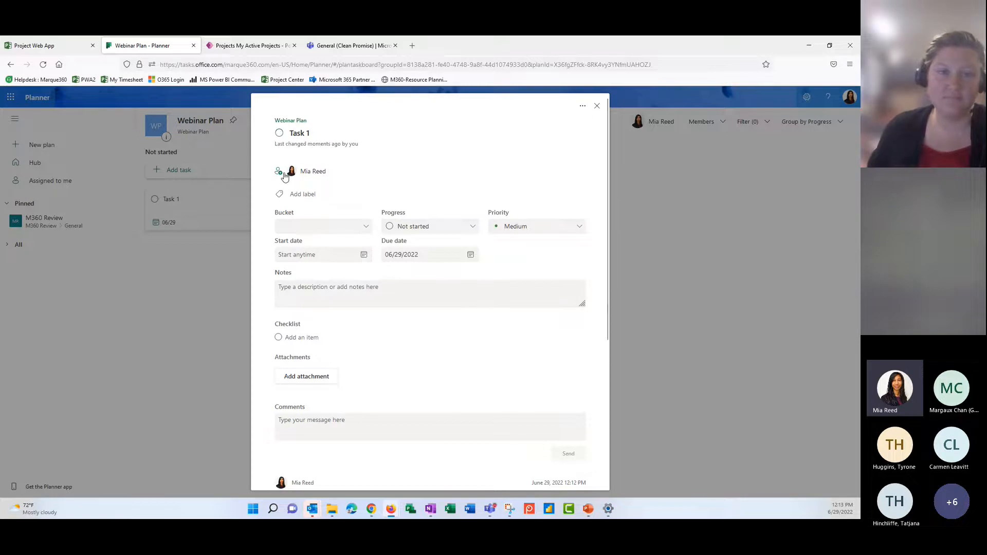
left_click(301, 194)
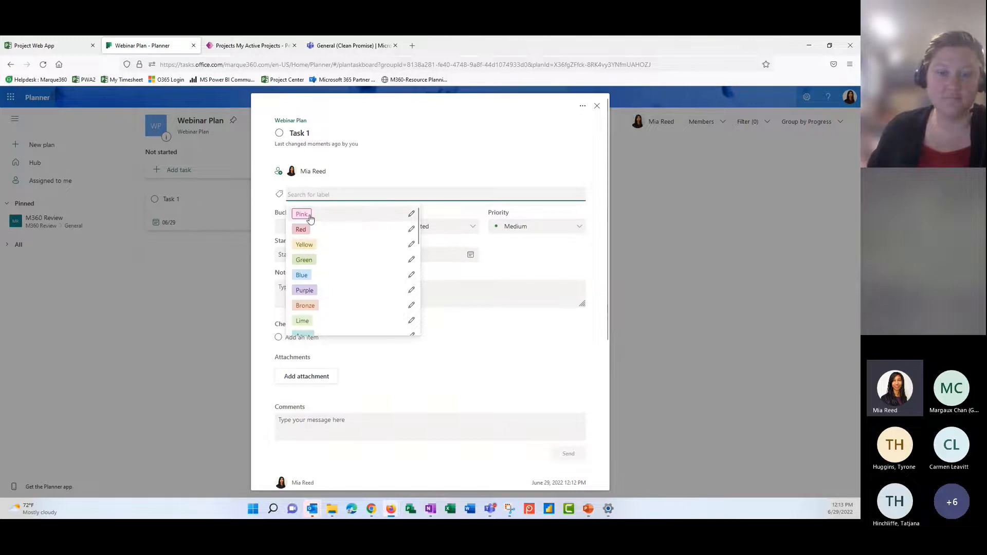
left_click(411, 213)
left_click_drag(440, 231, 428, 230)
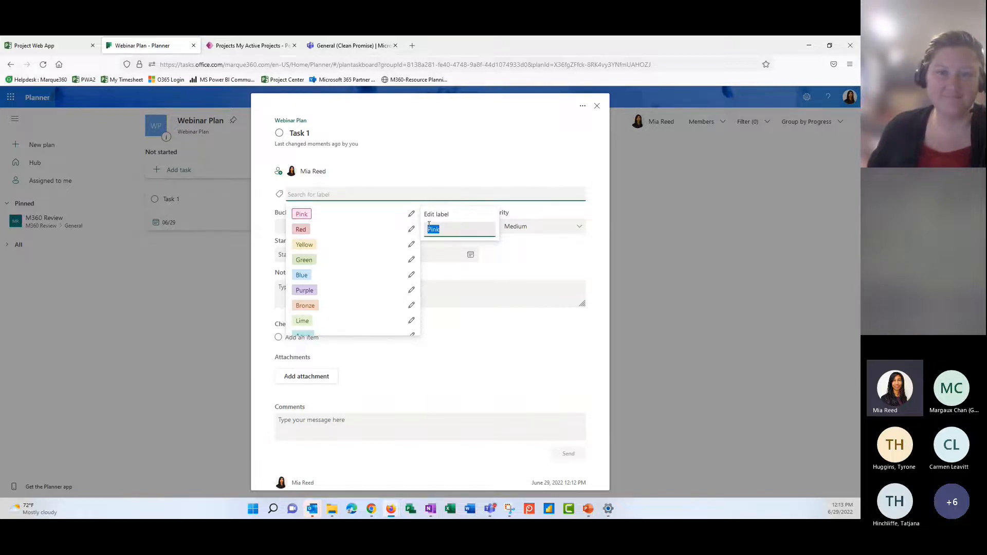
type("Ur")
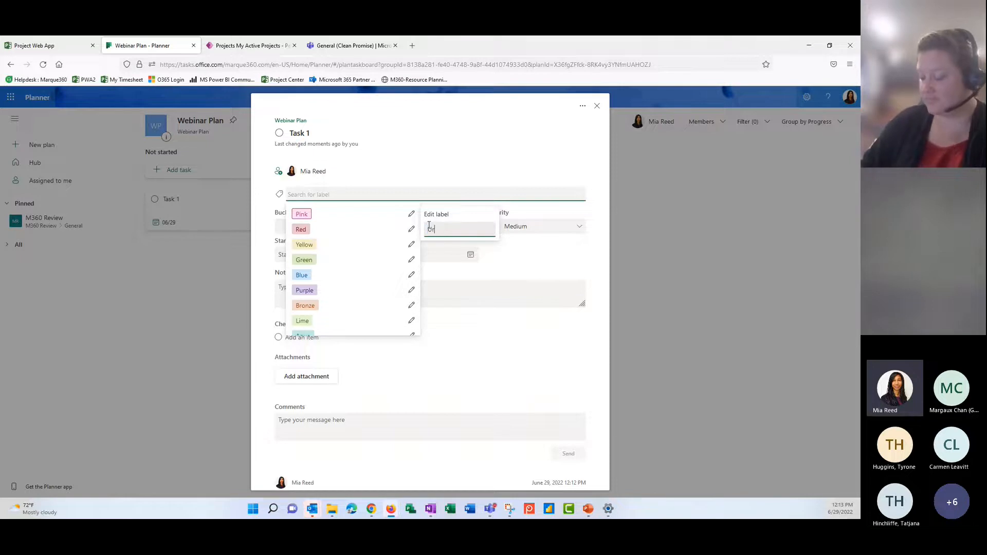
type("gent")
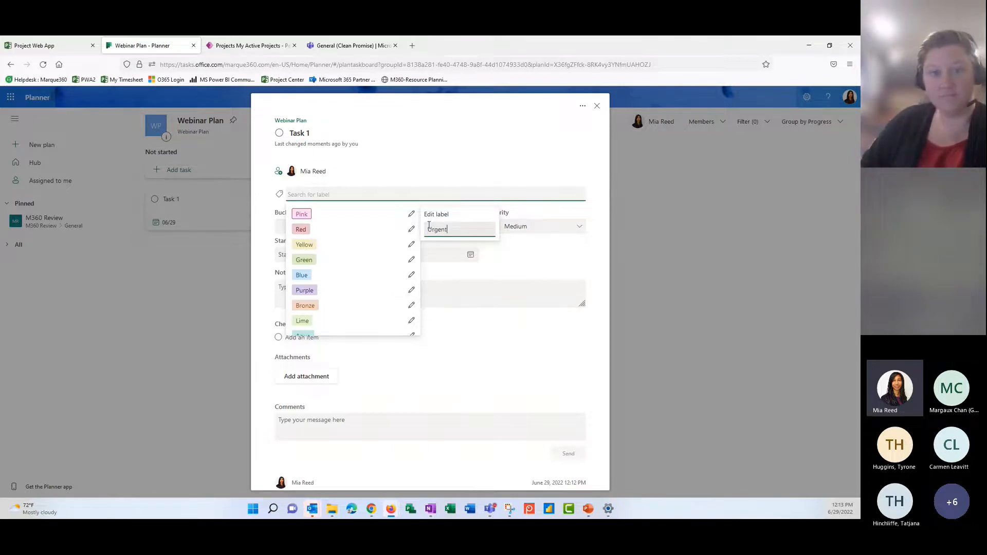
key("Return")
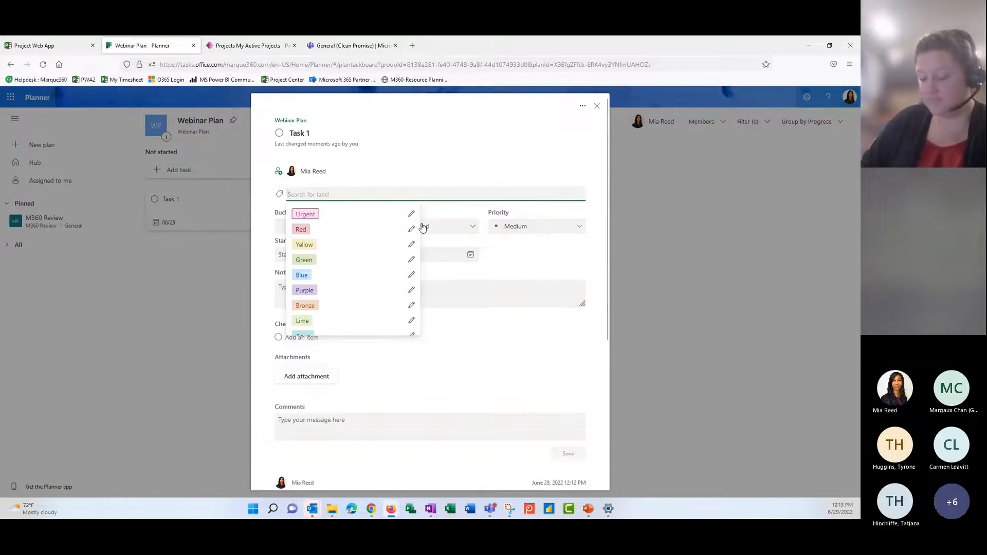
left_click(344, 217)
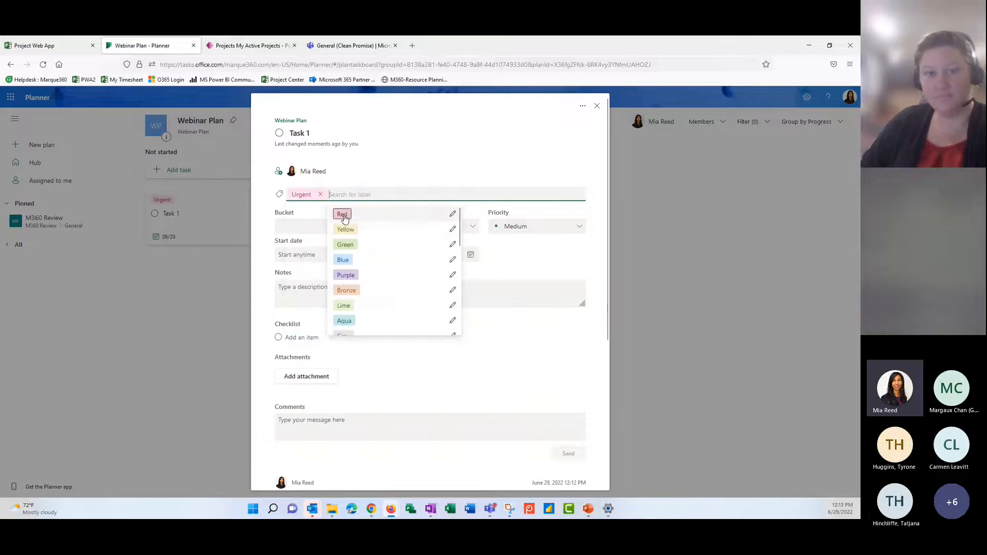
left_click(315, 216)
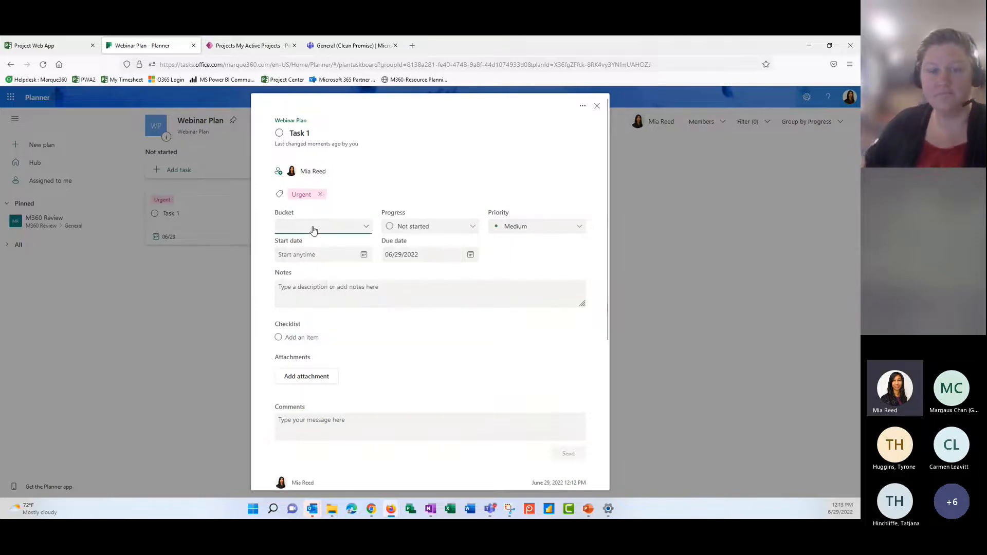
left_click(314, 230)
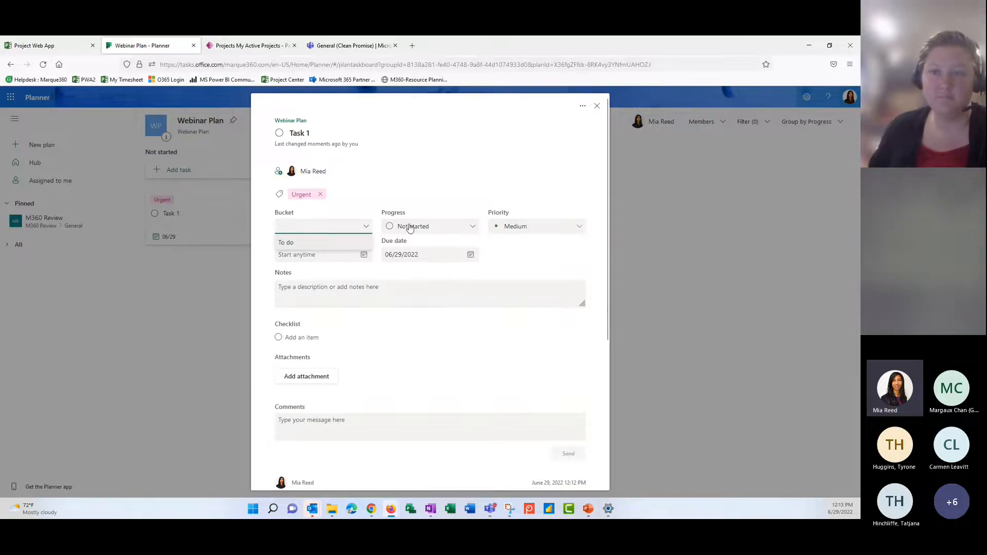
left_click(523, 235)
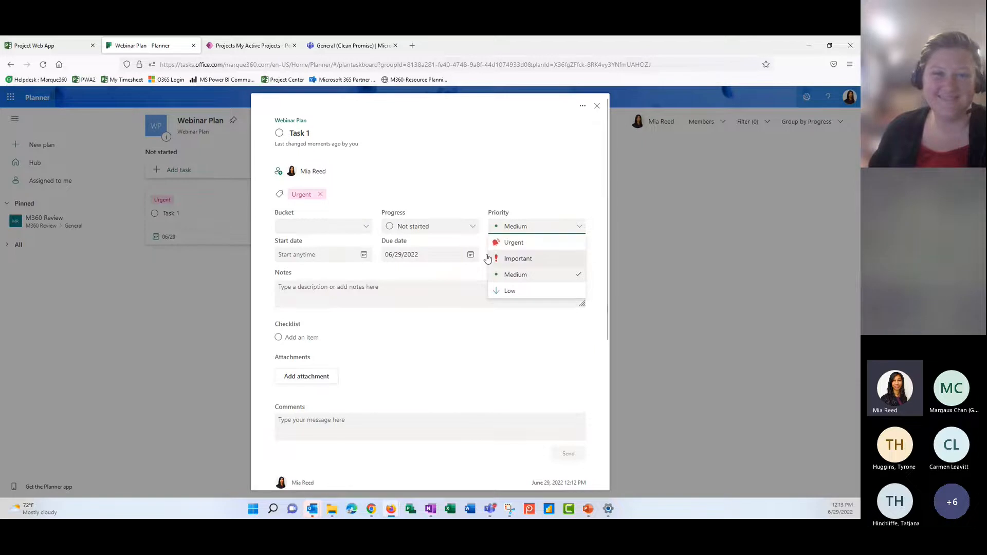
left_click(444, 271)
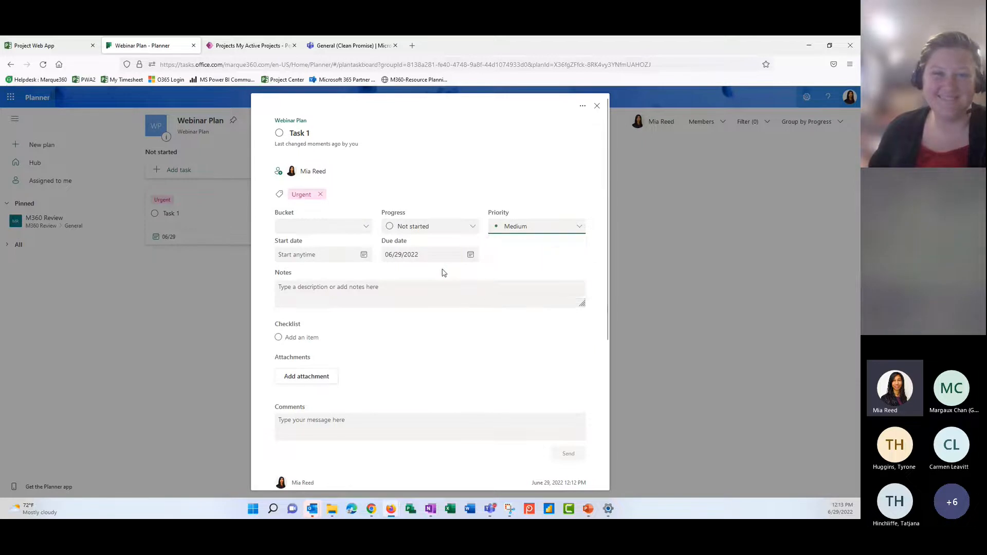
- Set the start date of Task 1 to 06/29/2022 and enter "note" as its notes
left_click(365, 255)
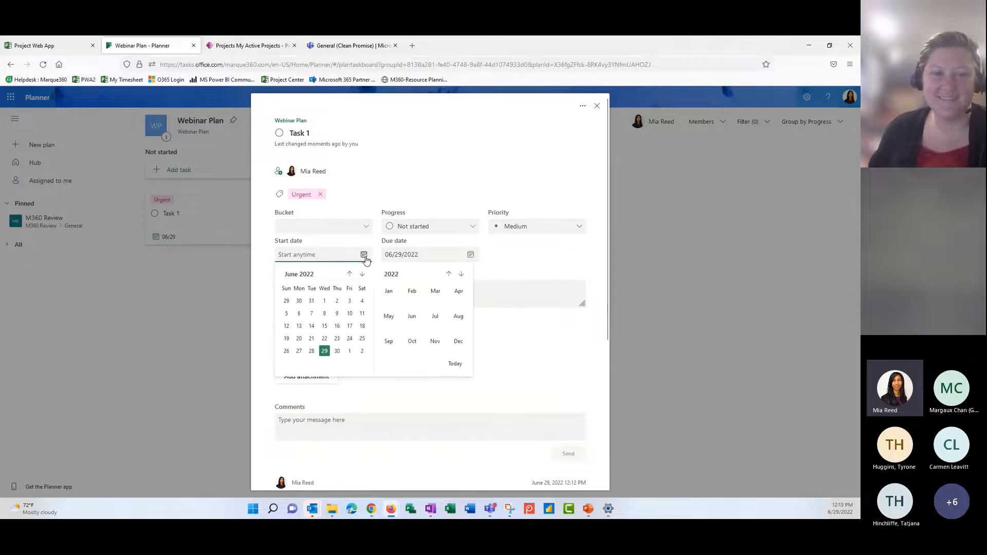
left_click(324, 352)
left_click(338, 289)
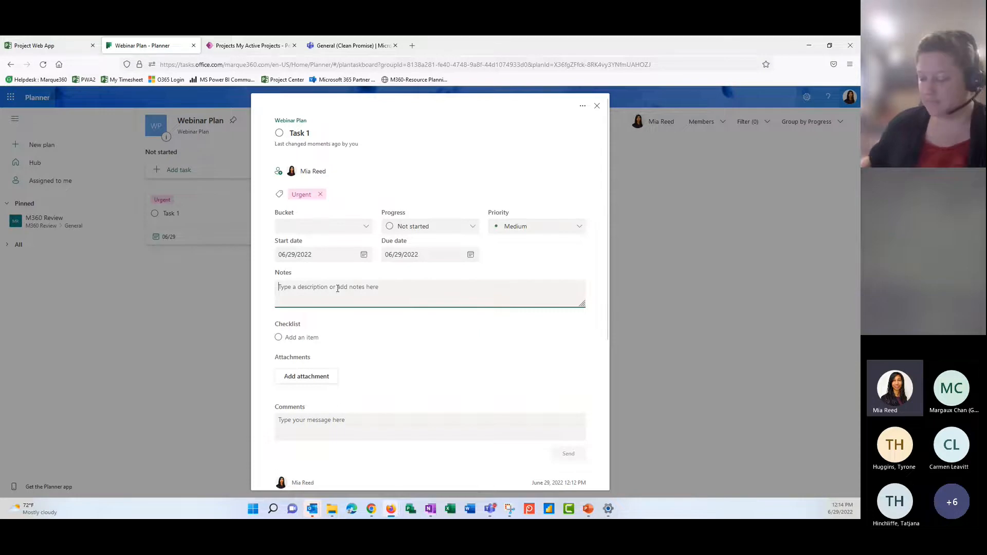
type("note")
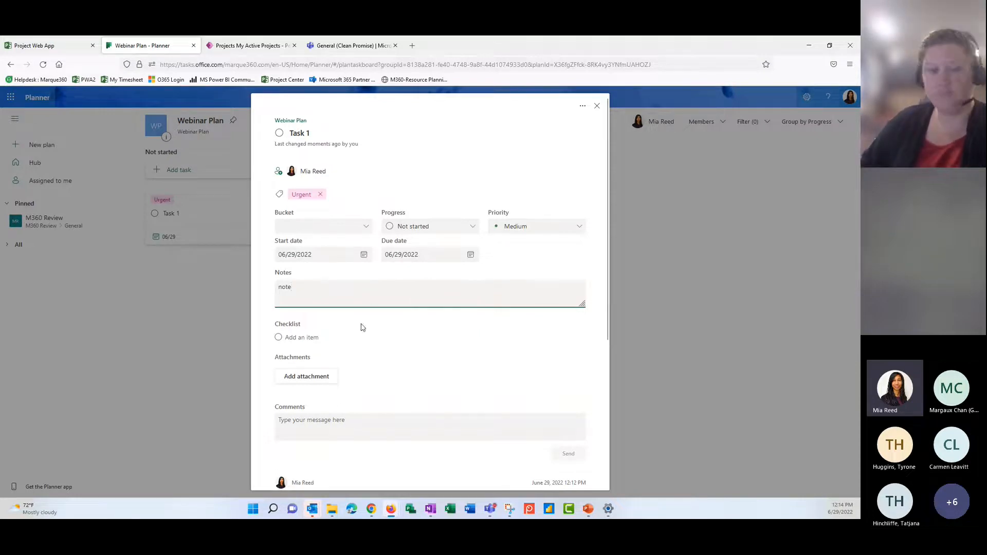
- Add the checklist items "part 1", "part 2" and "part 3" to Task 1
left_click(312, 341)
type("par")
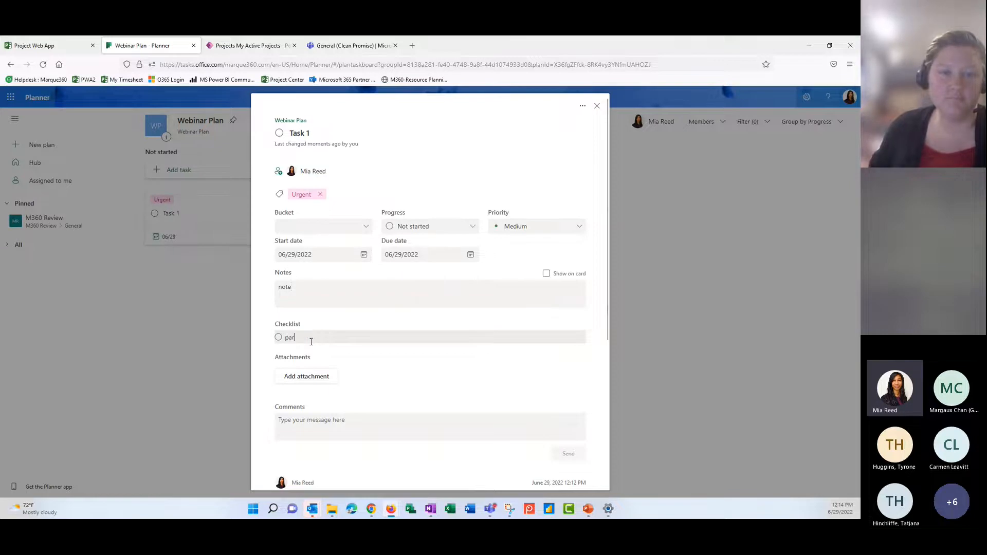
type("t 1")
key("Return")
type("part")
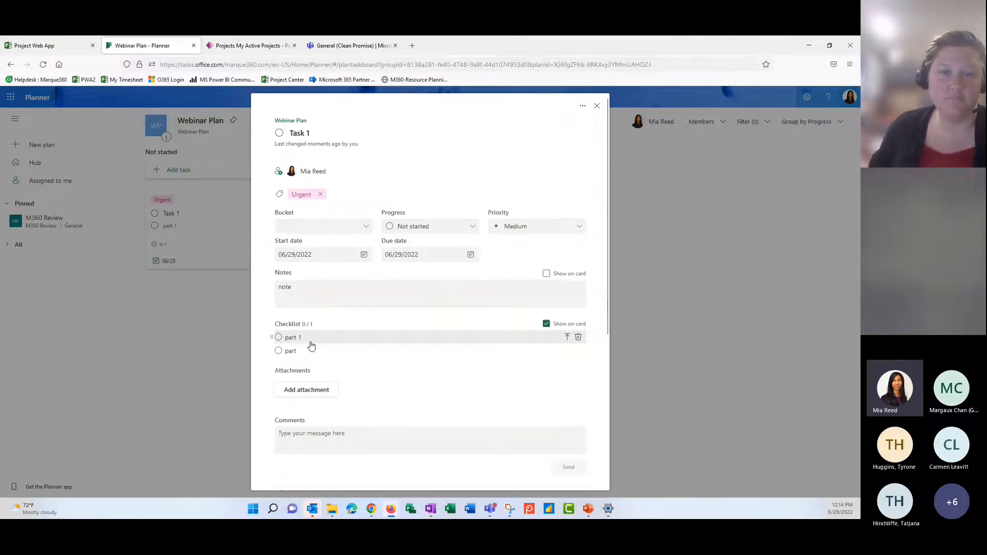
type(" 2")
key("Return")
type("part 3")
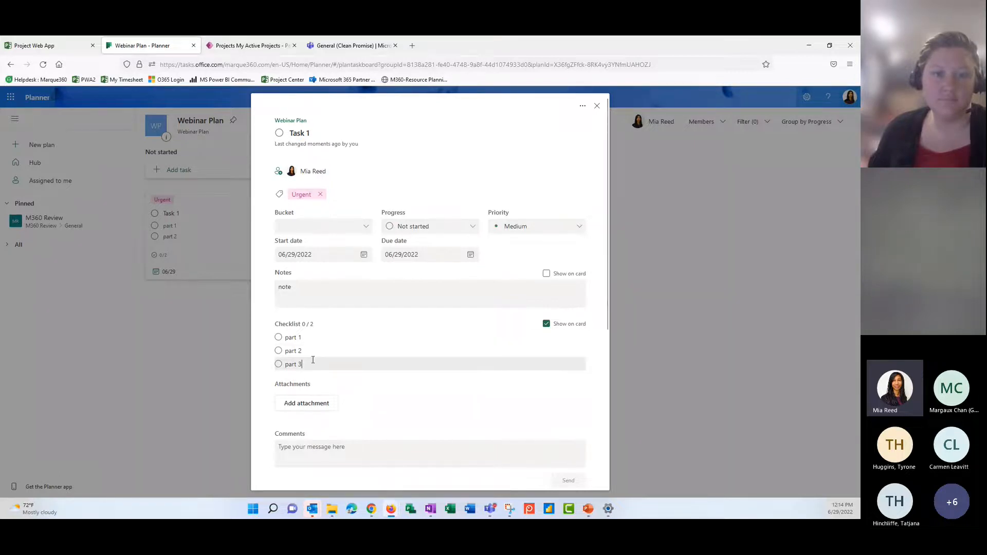
key("Return")
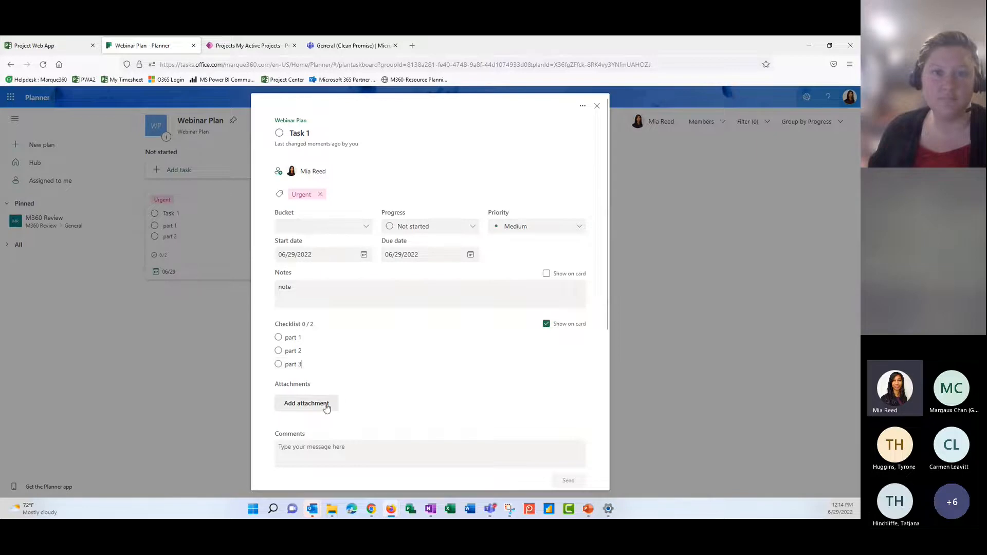
- Attach the image zip.png from the computer's zDemo Documents folder to Task 1 and show the attachment on the card
left_click(322, 421)
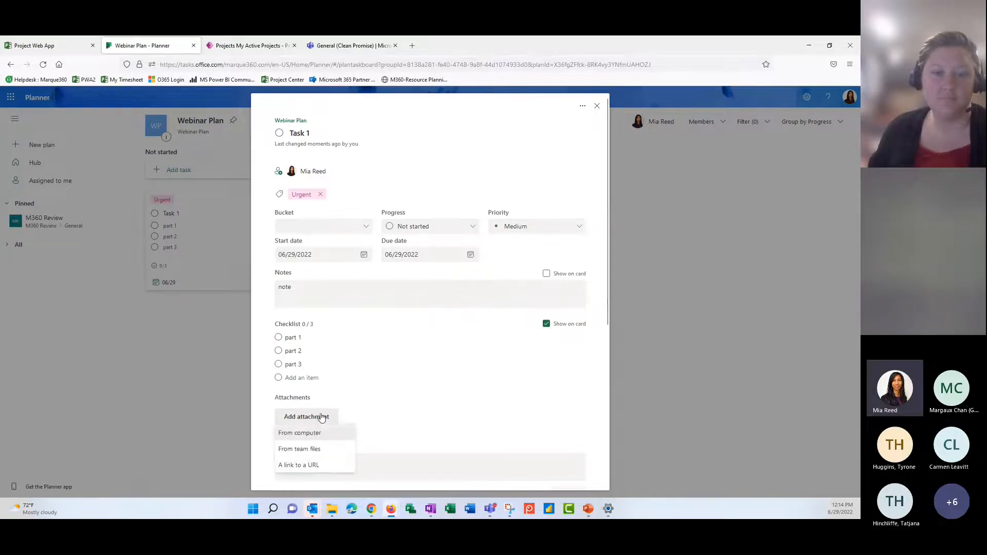
left_click(317, 433)
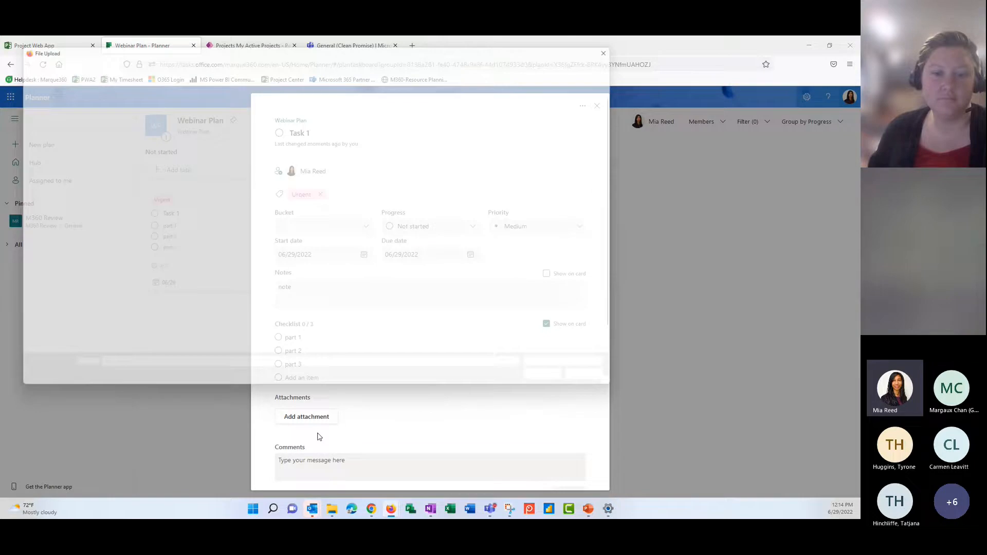
left_click(99, 209)
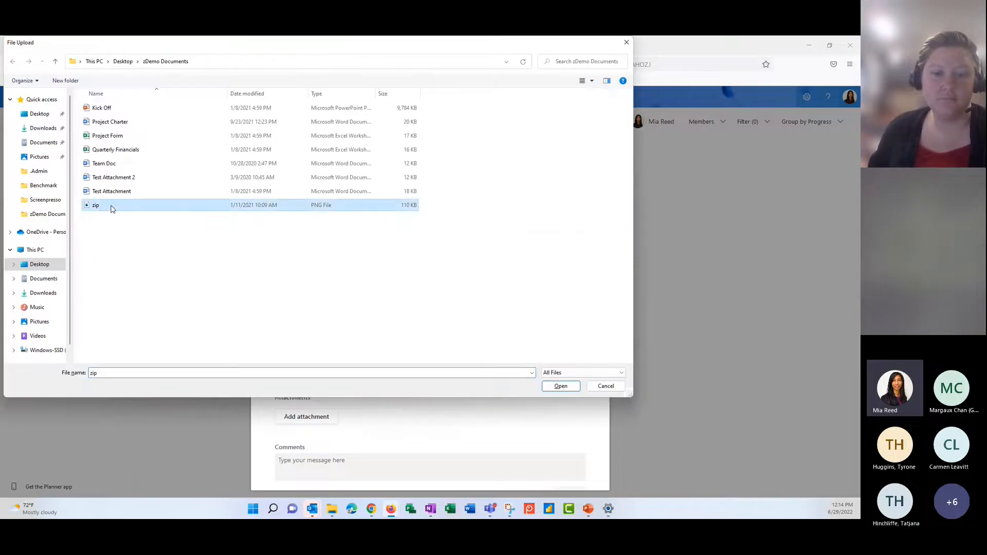
double_click(112, 207)
scroll(378, 455, "down", 3)
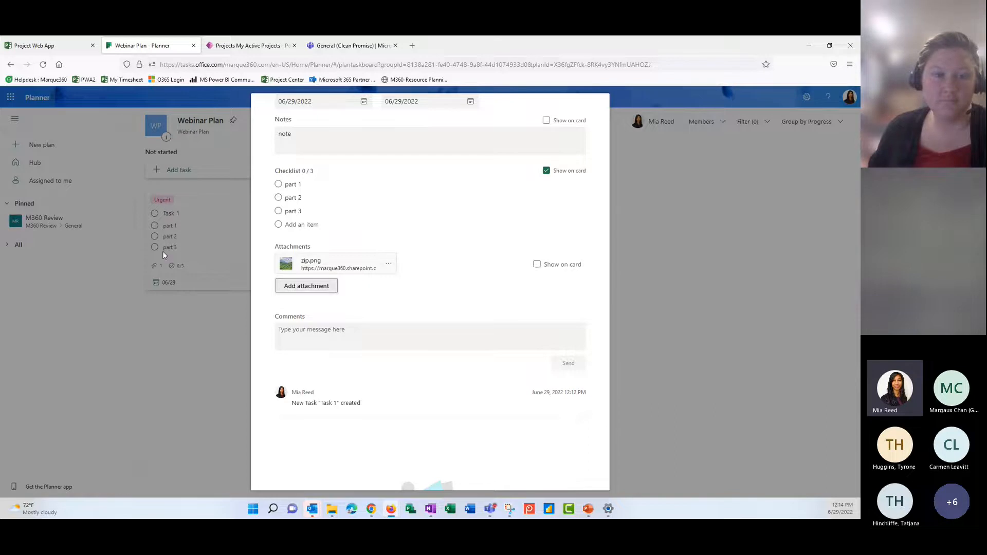
left_click(536, 264)
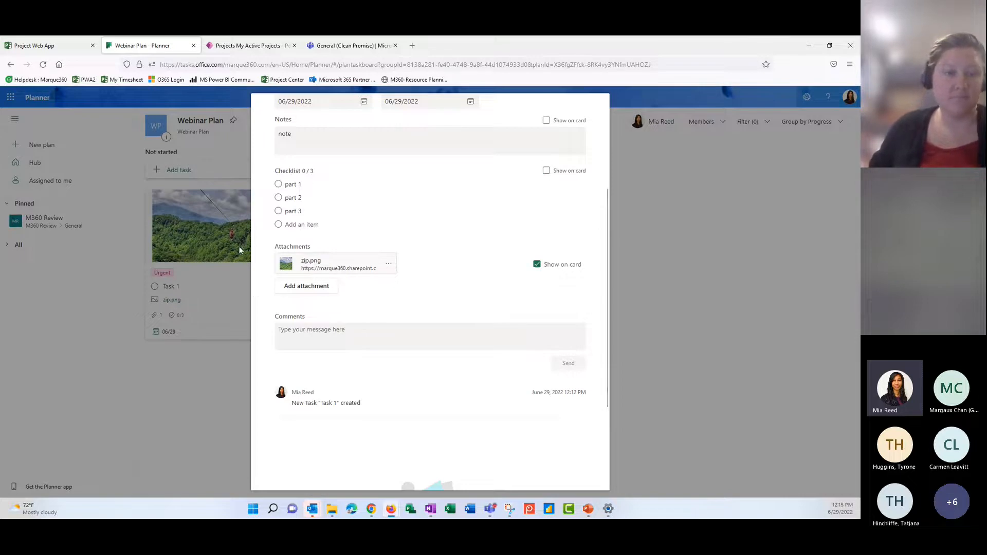
- Post the comment "comments" on Task 1 and close the task details
left_click(333, 328)
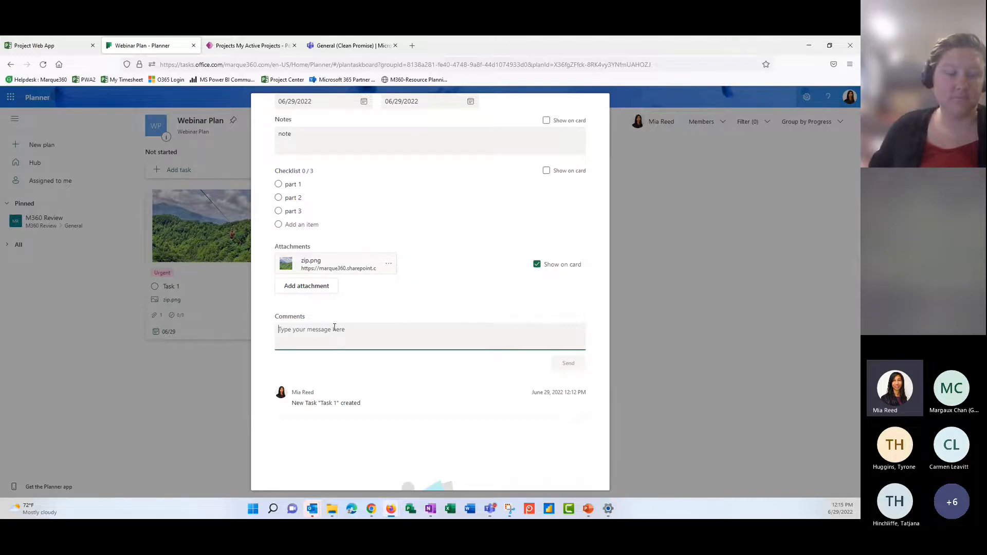
type("comment")
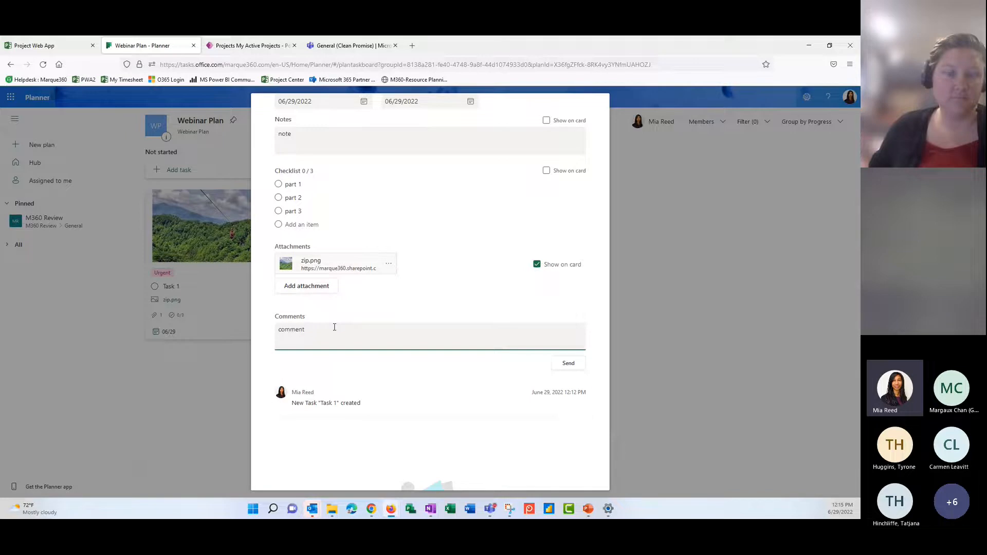
type("s")
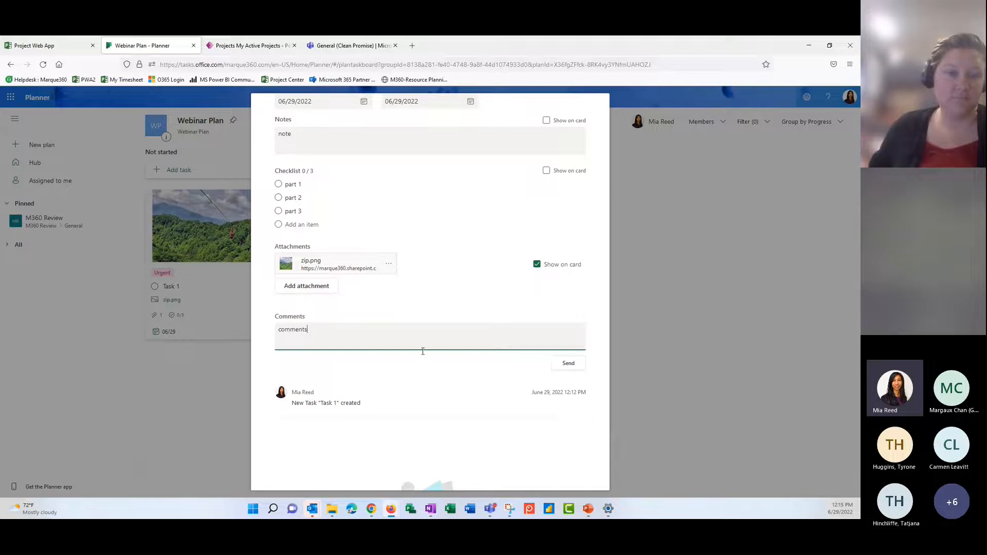
left_click(559, 365)
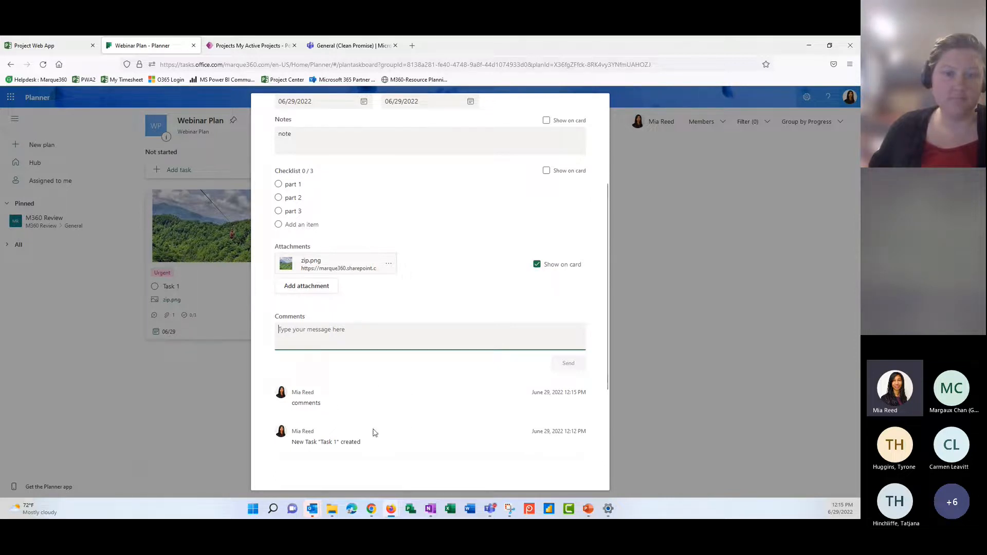
left_click(621, 421)
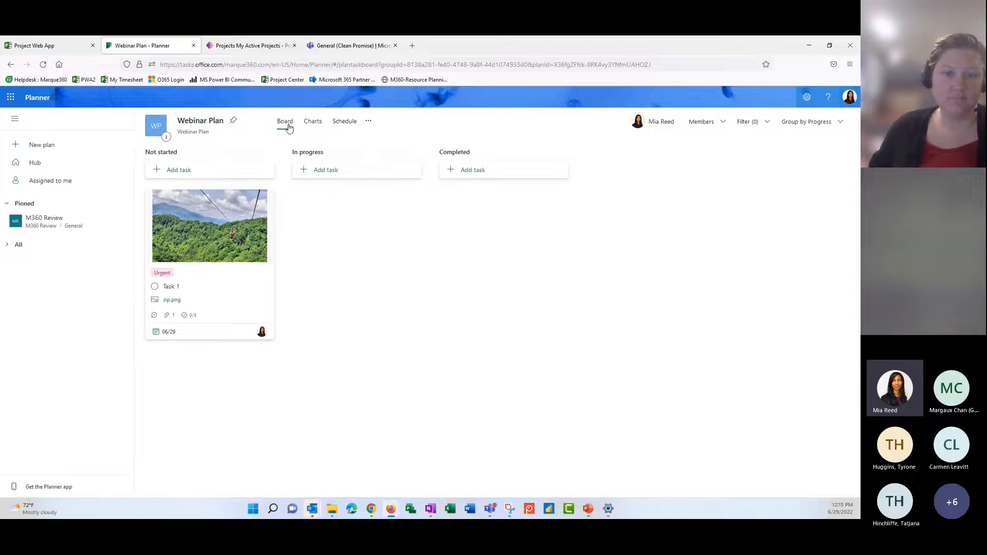
- Add an in-progress task named "Task 2", due June 30, 2022, assigned to a non-member who is added to the plan
left_click(331, 171)
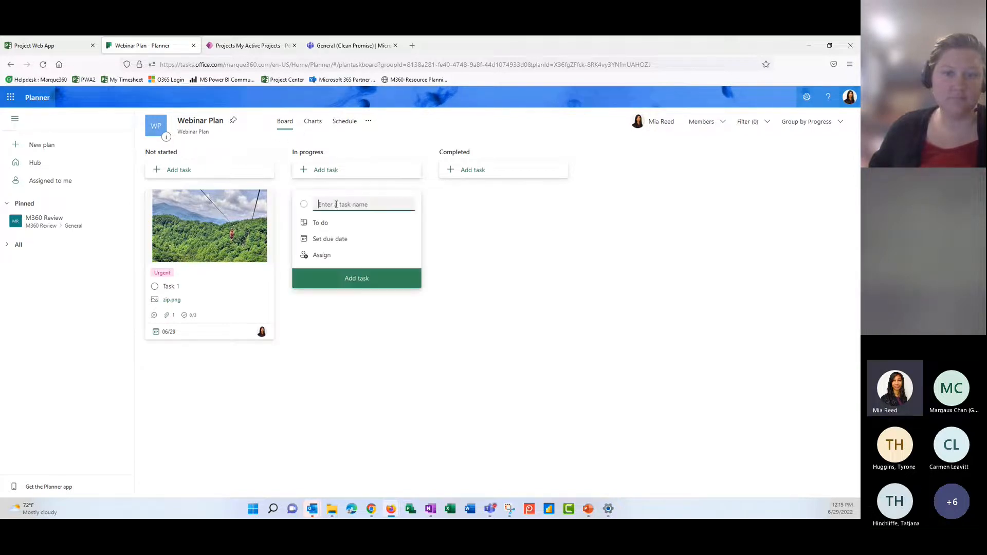
type("Task 2")
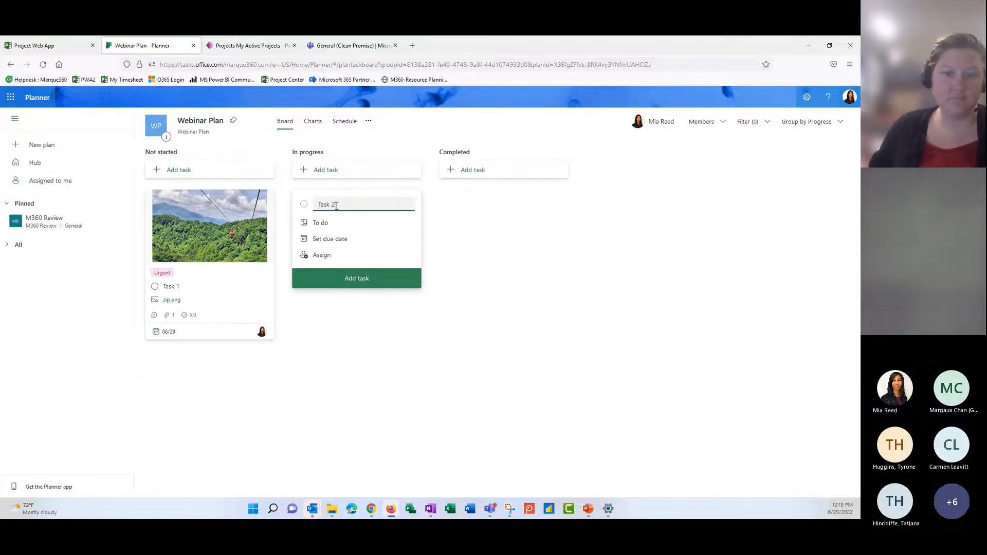
left_click(335, 239)
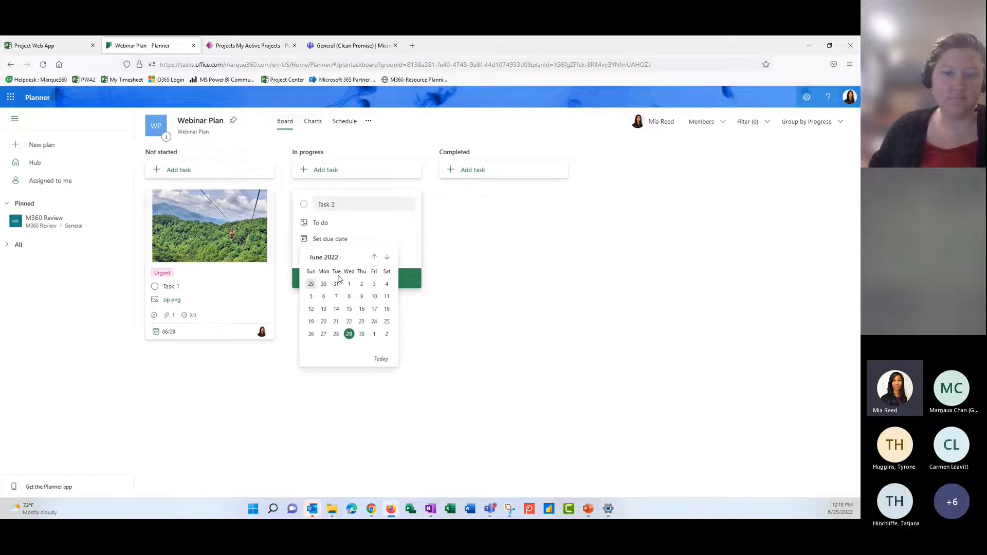
left_click(361, 335)
left_click(322, 256)
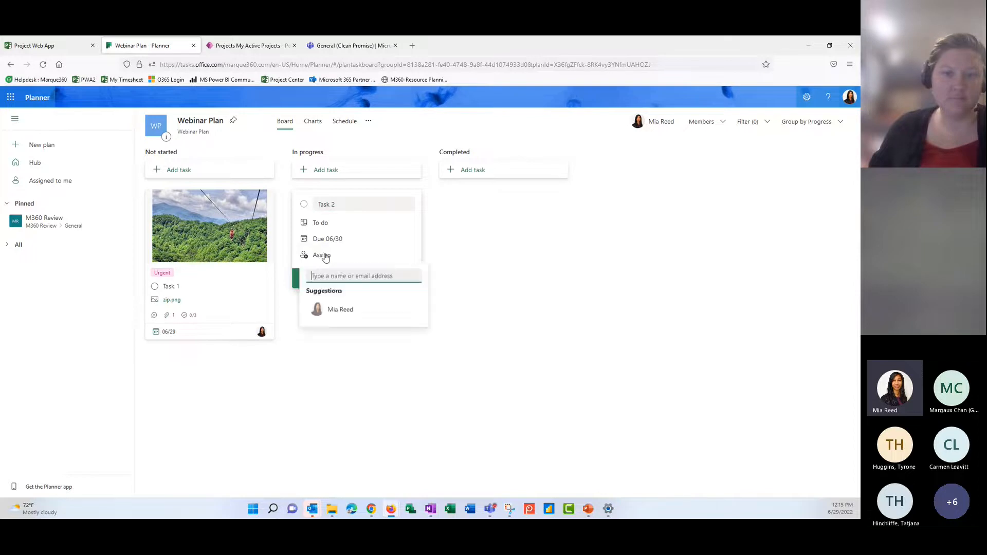
type("eryn")
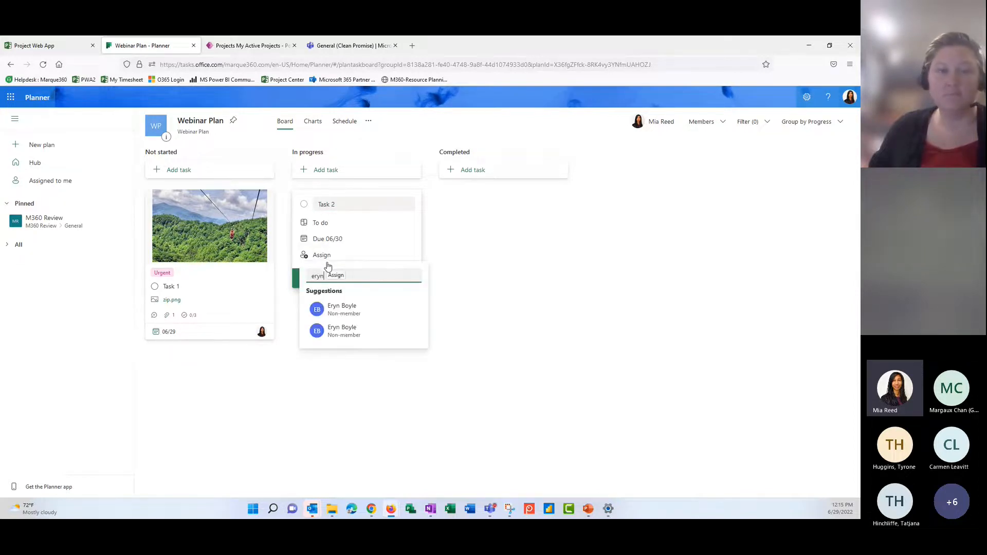
left_click(348, 315)
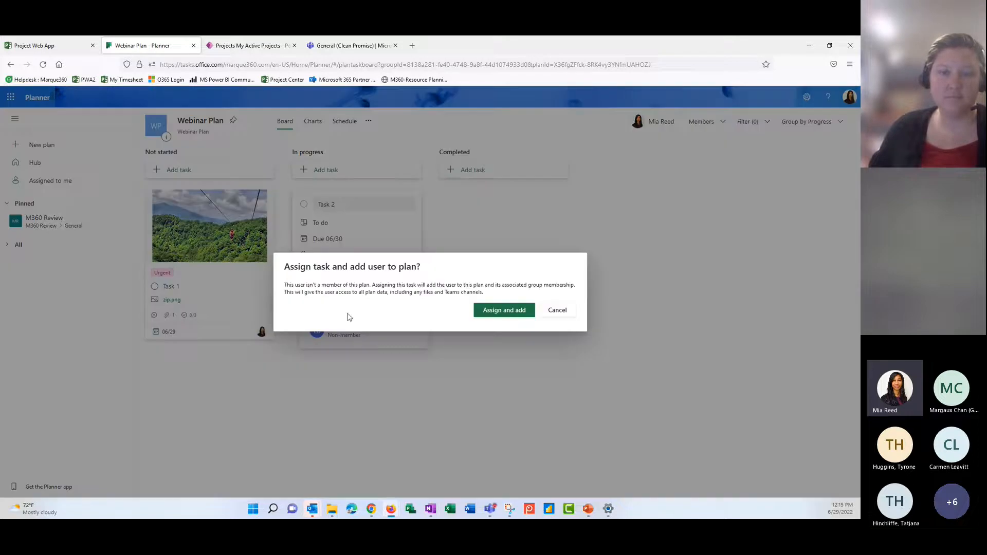
left_click(504, 310)
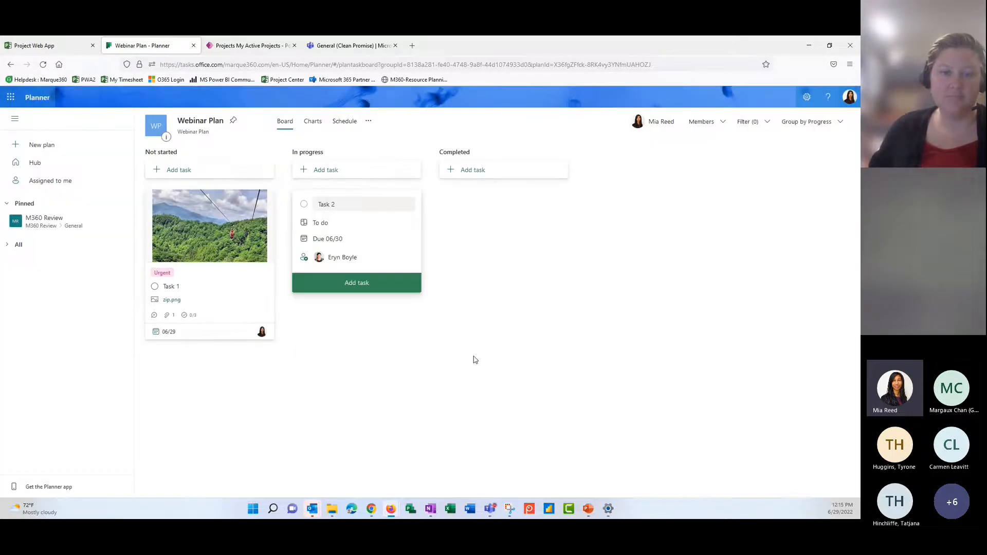
left_click(364, 286)
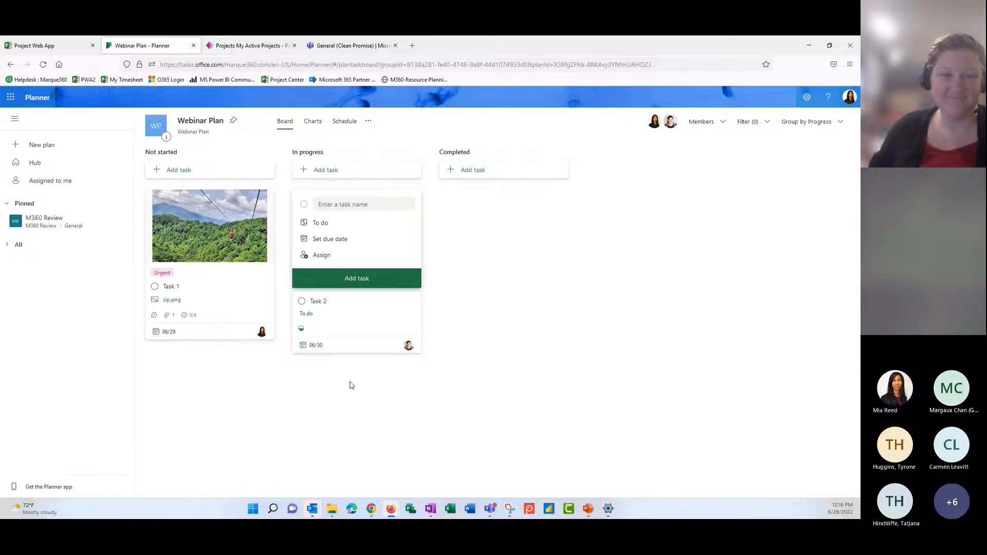
left_click(445, 294)
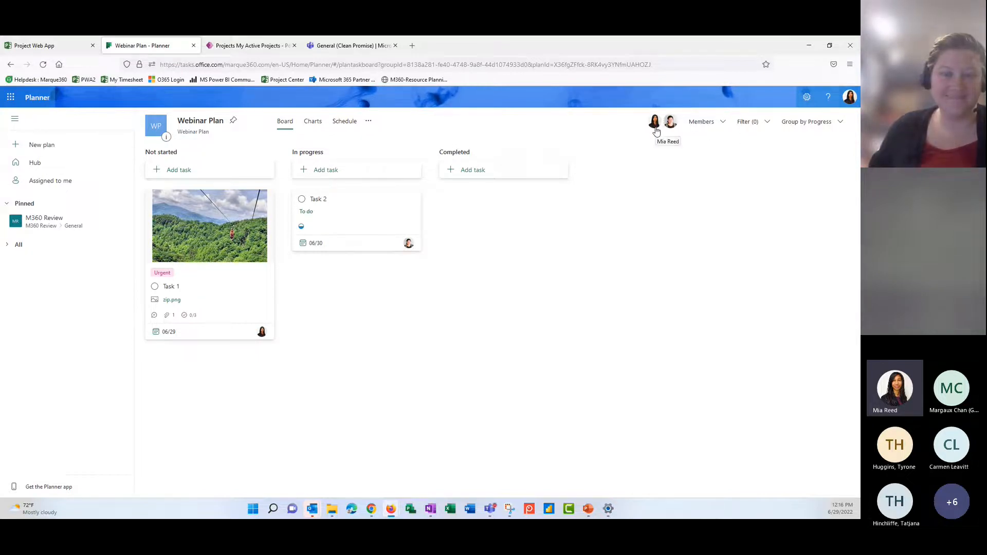
- Filter the board by the due dates Late, Today, Tomorrow and This week, and remove these filters again
left_click(764, 127)
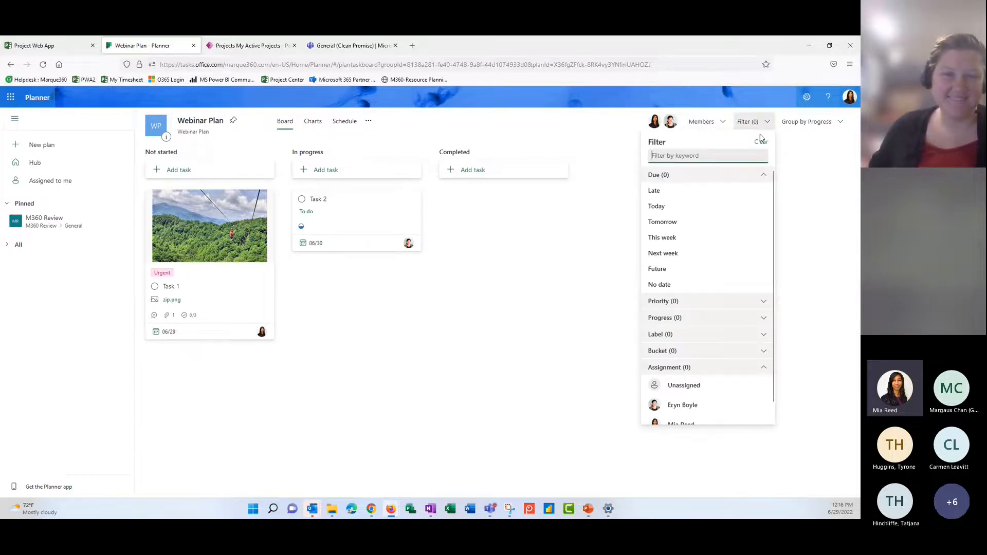
left_click(701, 194)
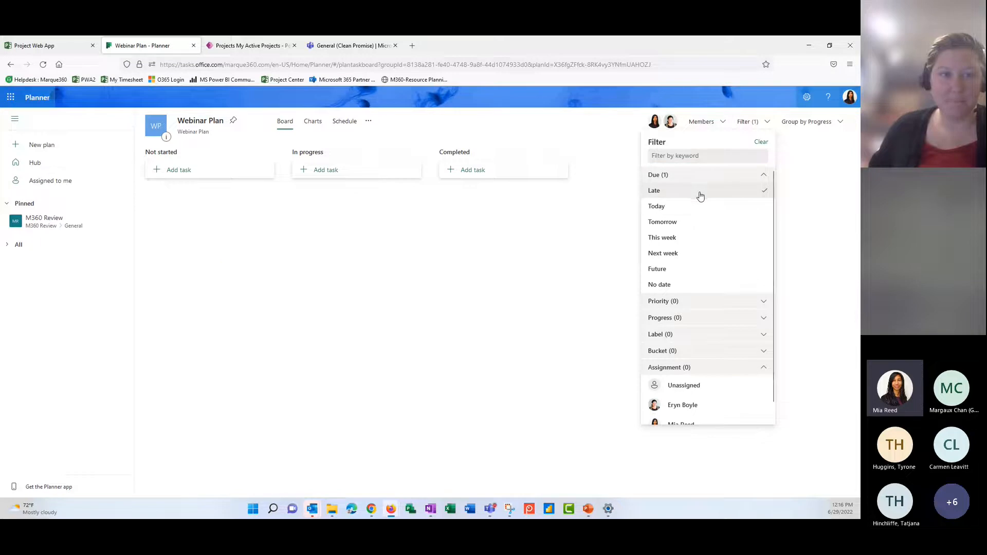
left_click(697, 208)
left_click(697, 223)
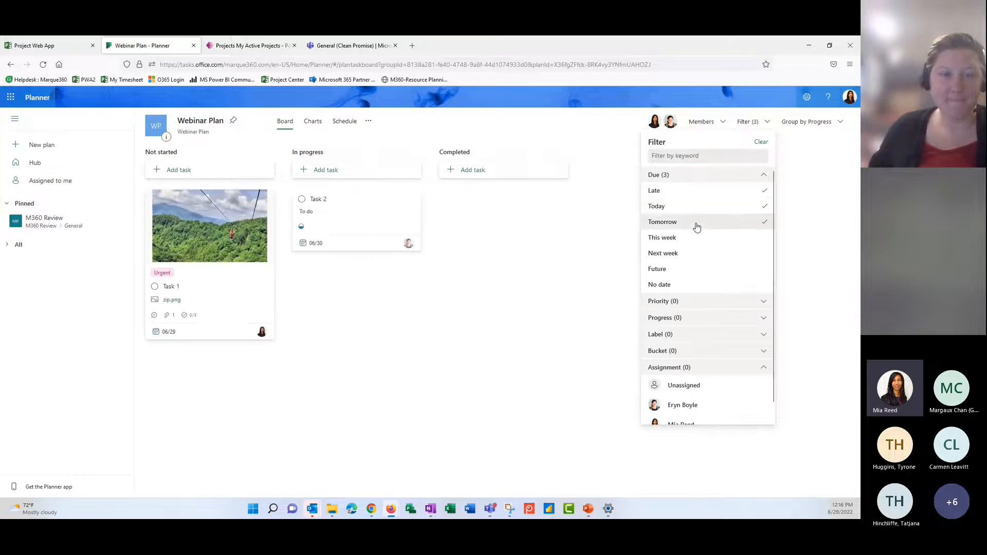
left_click(696, 237)
left_click(707, 227)
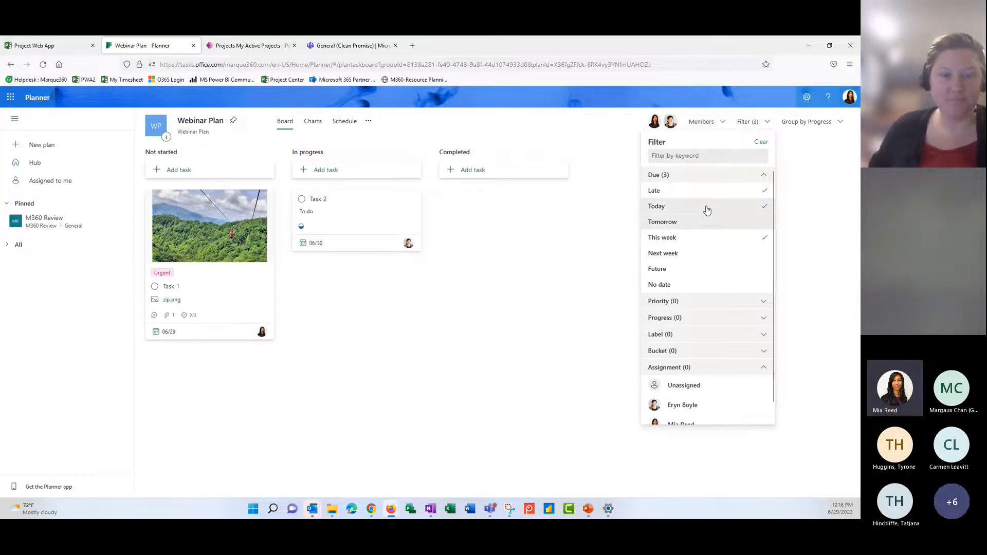
left_click(705, 208)
left_click(706, 192)
left_click(708, 241)
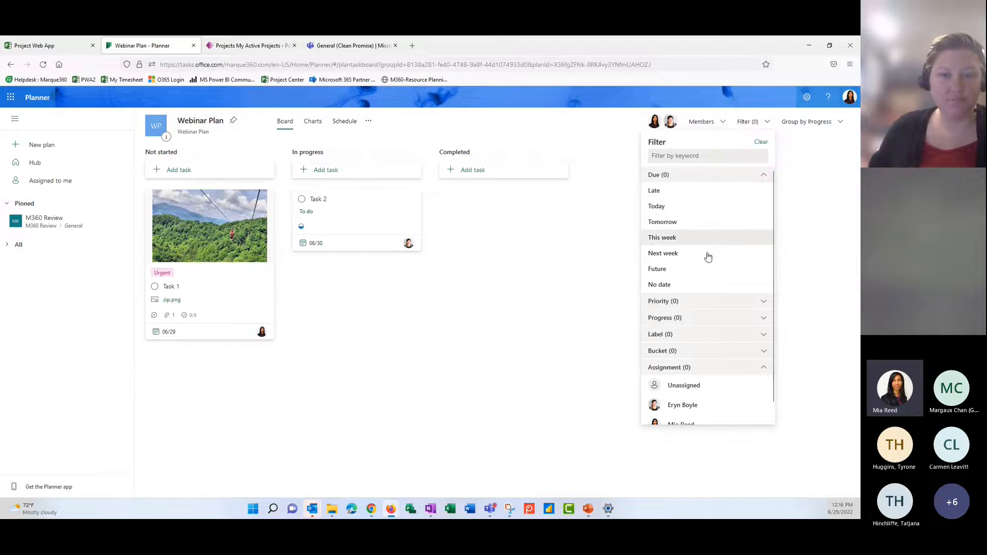
- Examine the priority and label options available for filtering the board
left_click(698, 307)
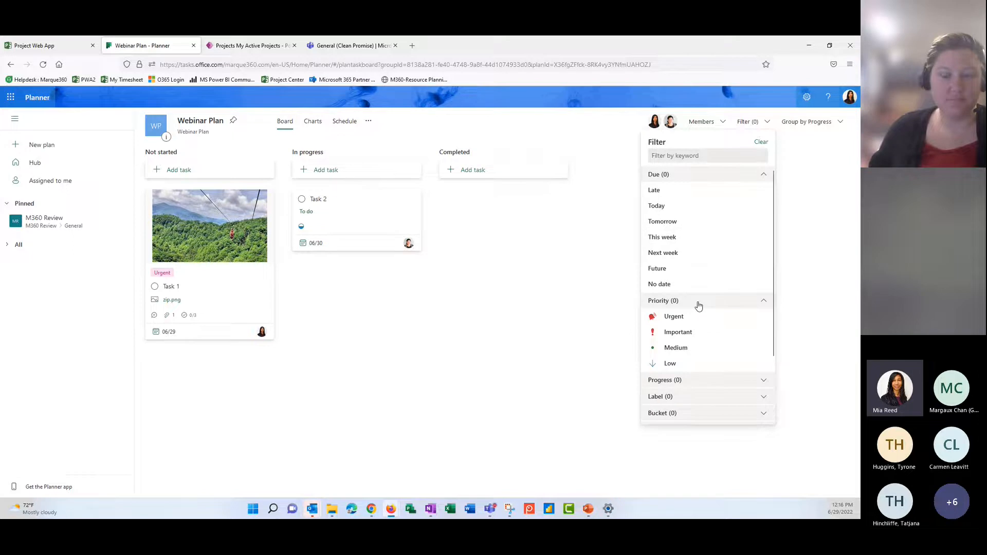
left_click(762, 303)
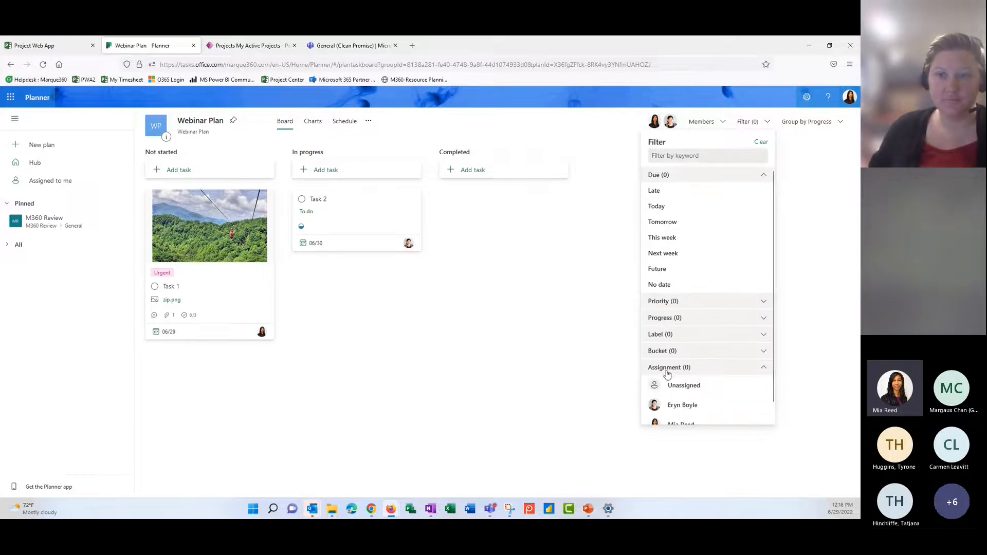
left_click(716, 335)
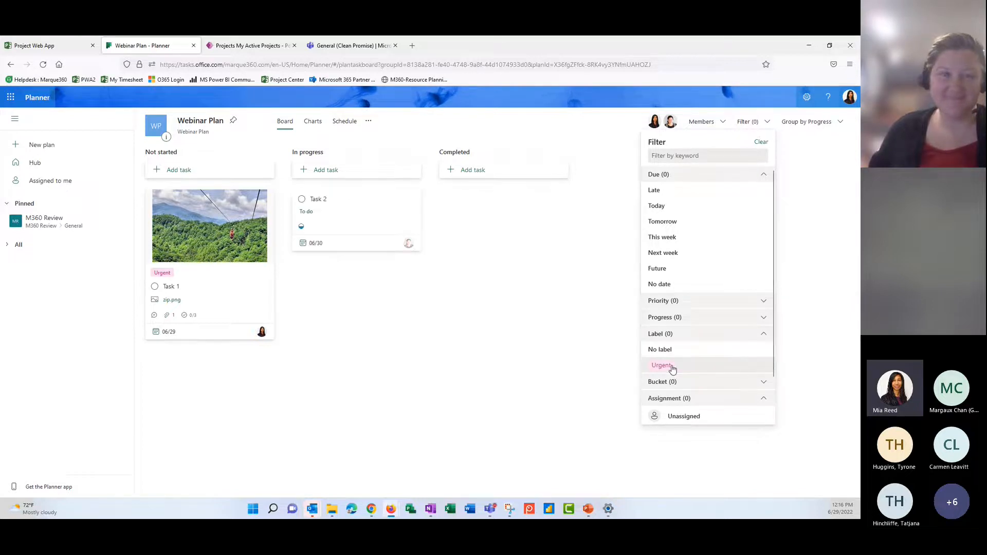
- Filter the board by the tasks assigned to each of the two plan members, and clear all filters
scroll(673, 370, "down", 2)
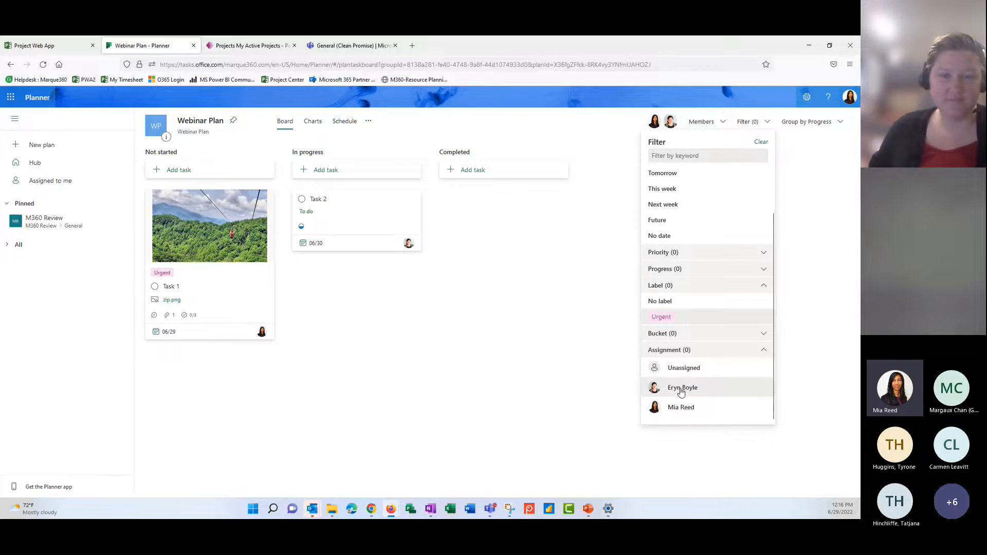
left_click(681, 389)
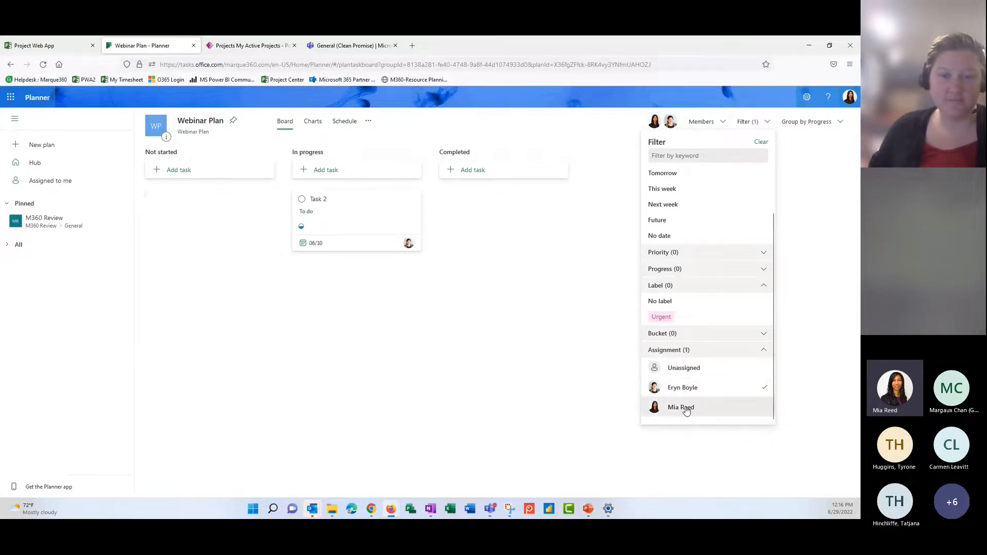
left_click(684, 408)
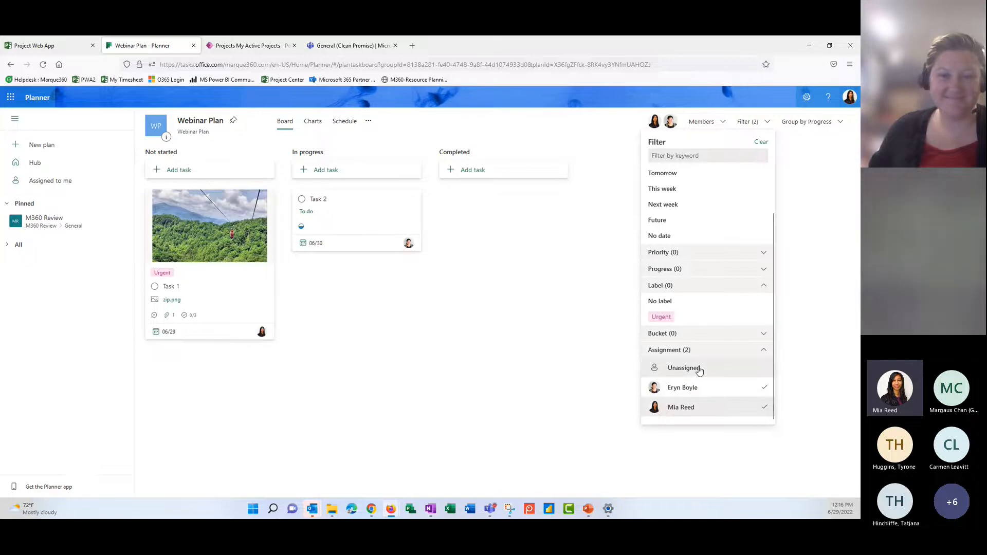
left_click(762, 141)
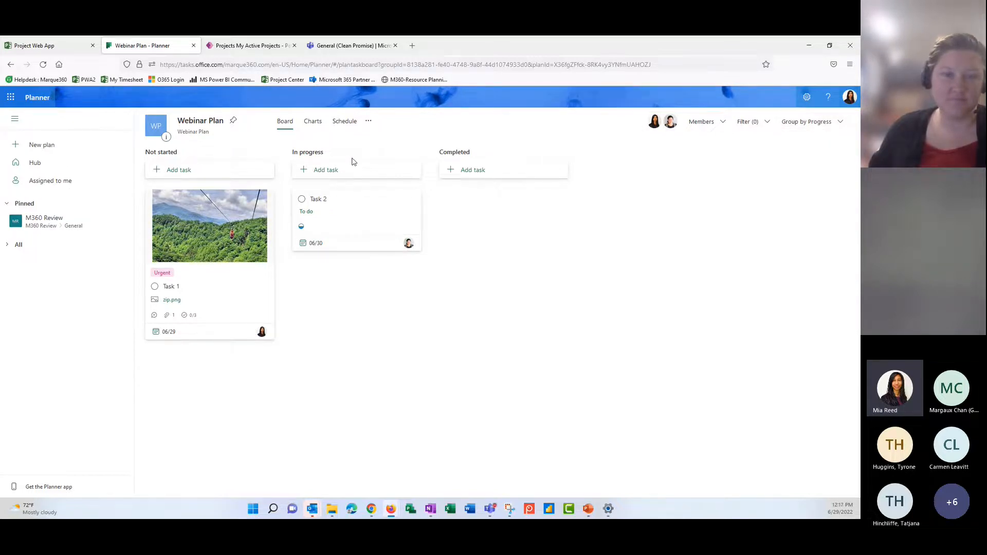
- Group the board by bucket and add two new buckets named "Intiate" and "Plan"
left_click(799, 127)
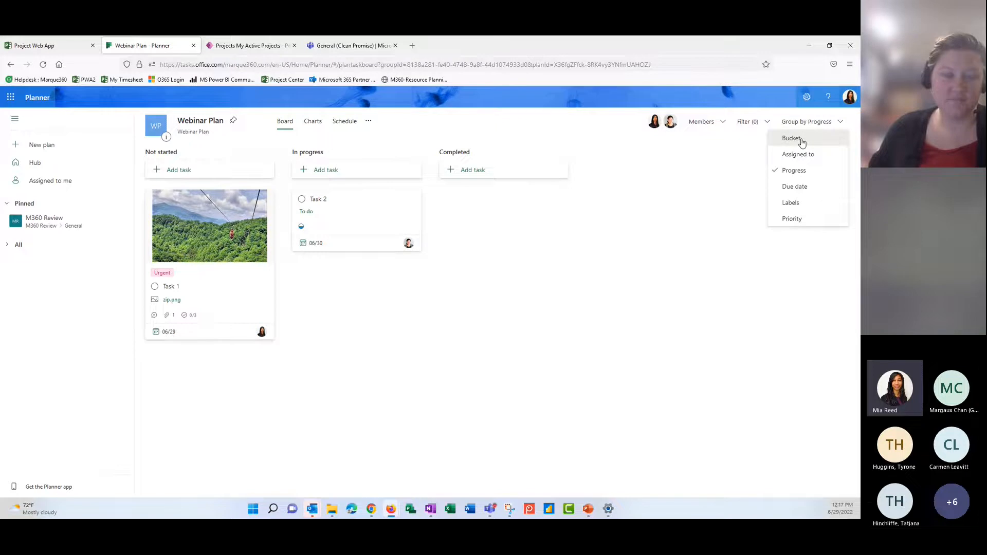
left_click(802, 142)
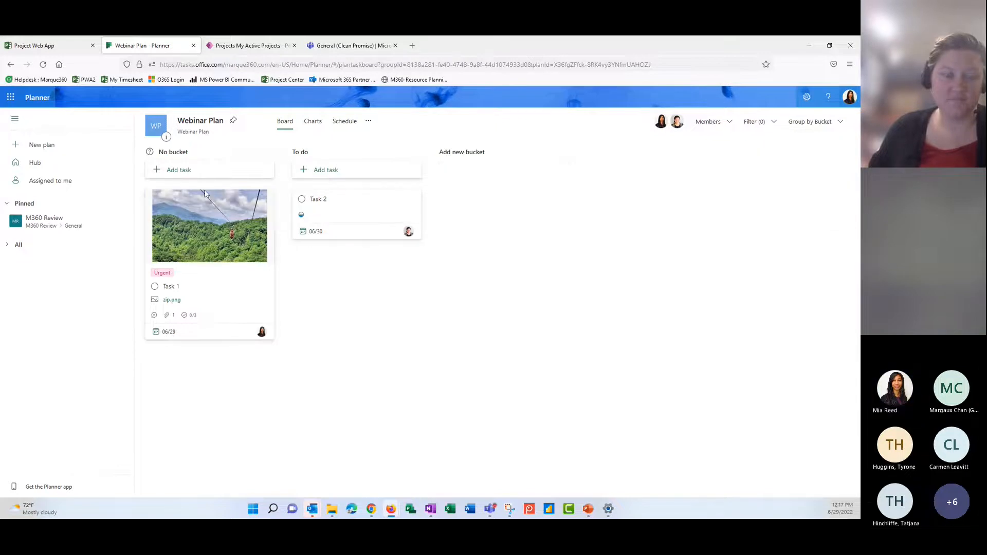
left_click(461, 152)
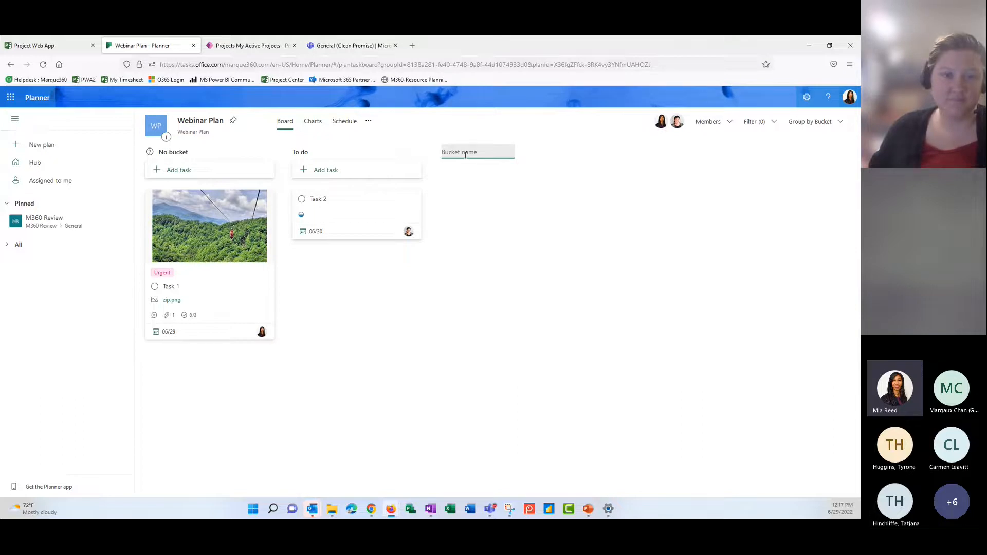
type("Intiate")
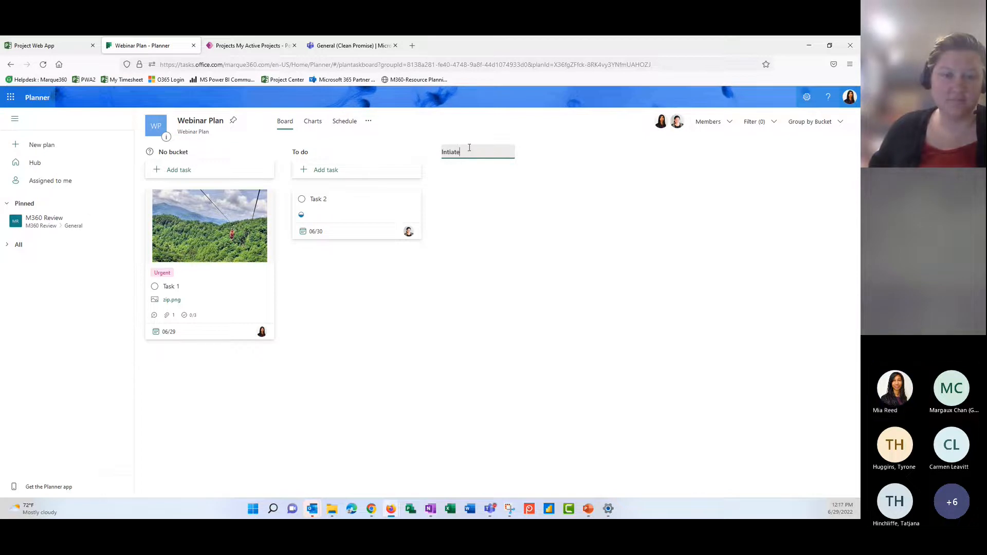
key("Return")
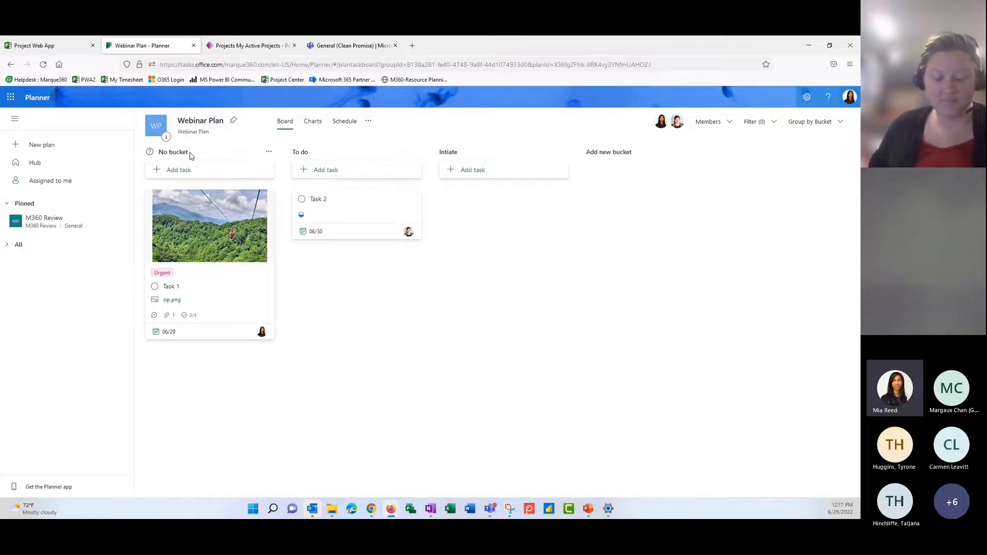
left_click(599, 153)
type("Plan")
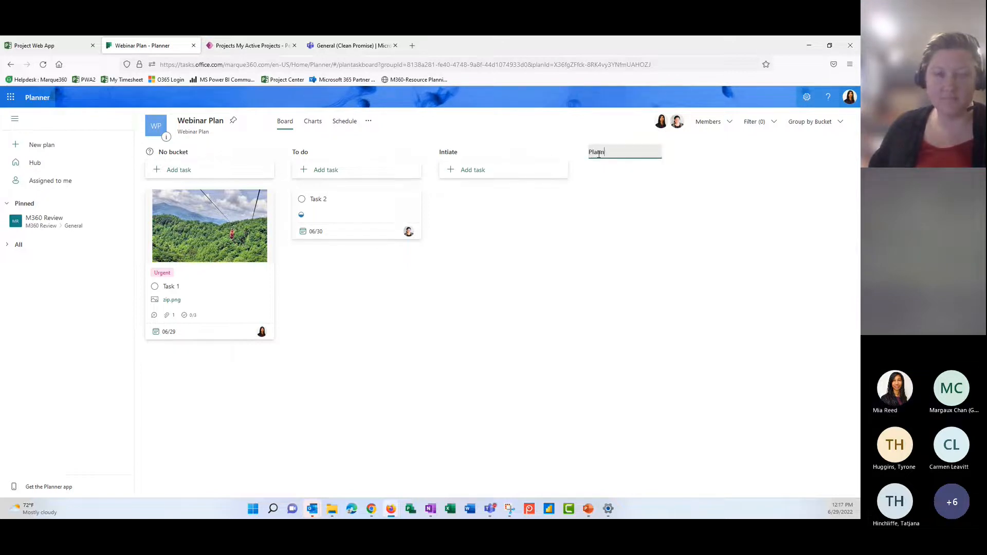
key("Return")
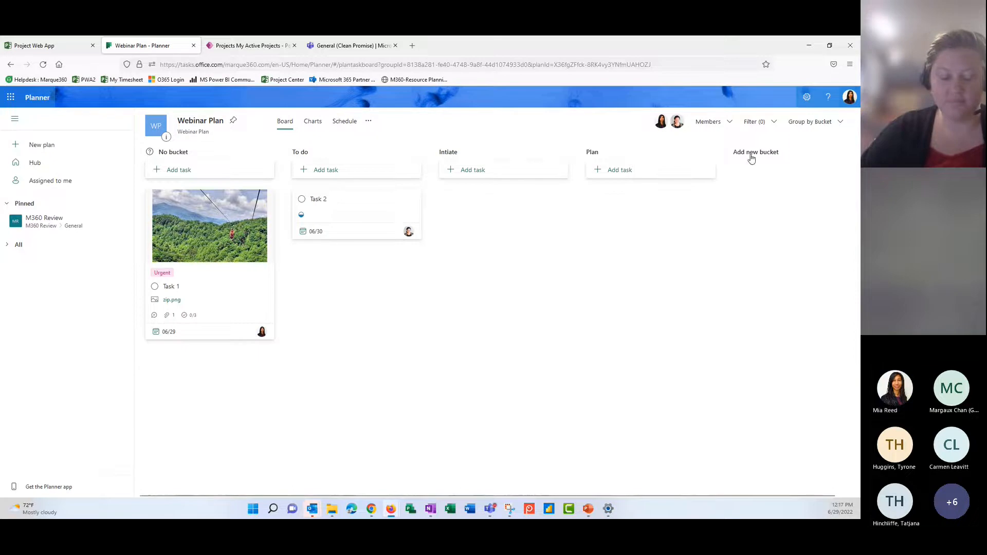
- Add a bucket named "Execute" and move Task 2 from To do into the "Intiate" bucket
left_click(754, 154)
type("E")
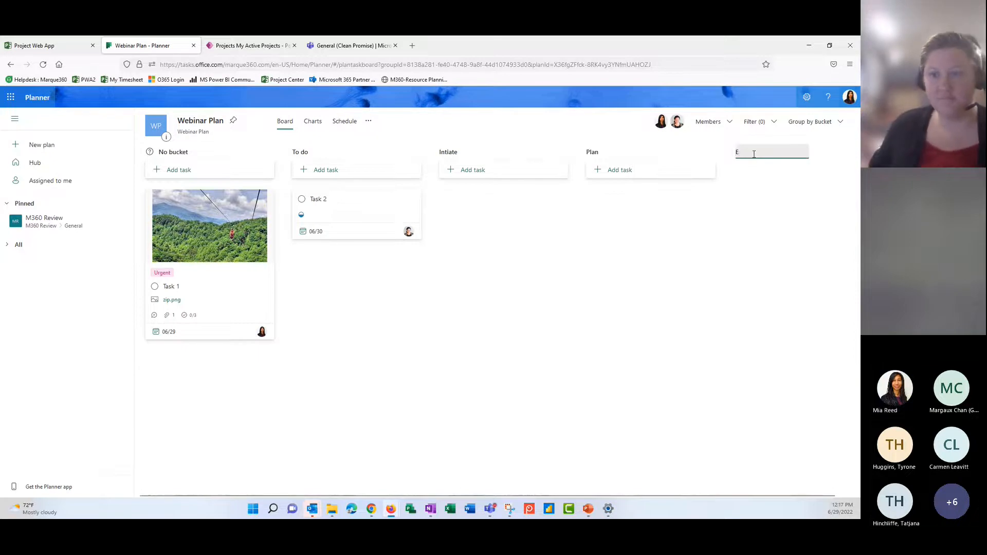
type("xecute")
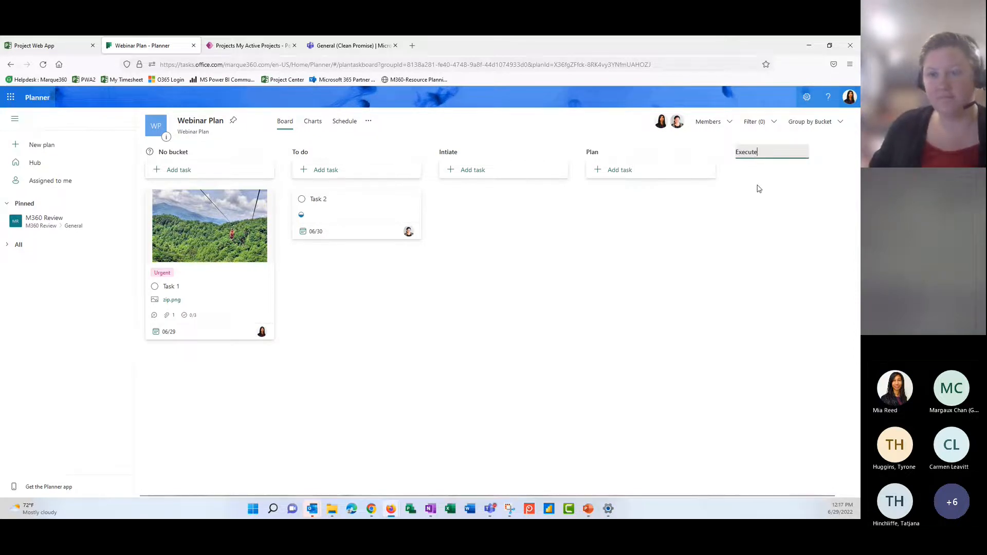
key("Return")
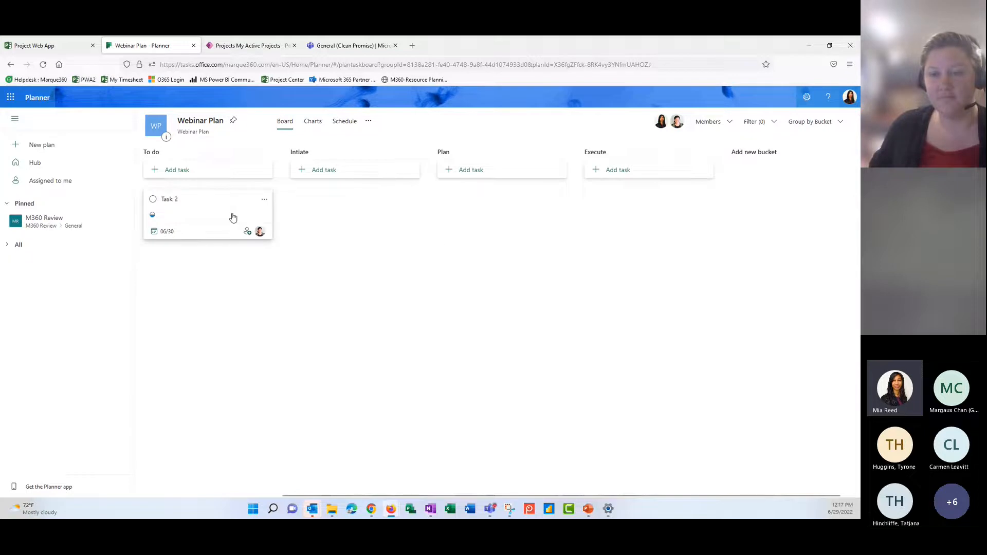
left_click_drag(232, 218, 339, 221)
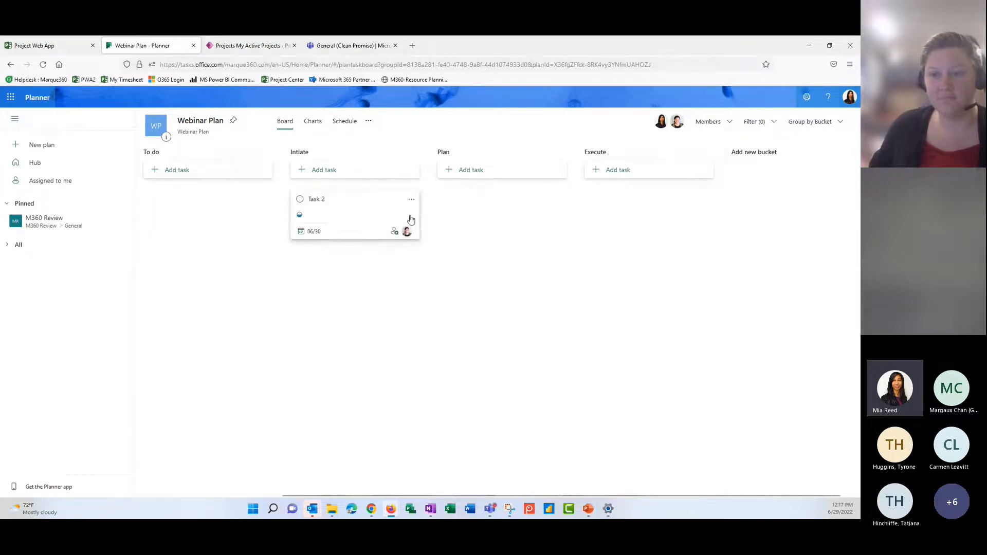
- View the board's tasks grouped by Assigned to, by Due date and by Labels
left_click(819, 121)
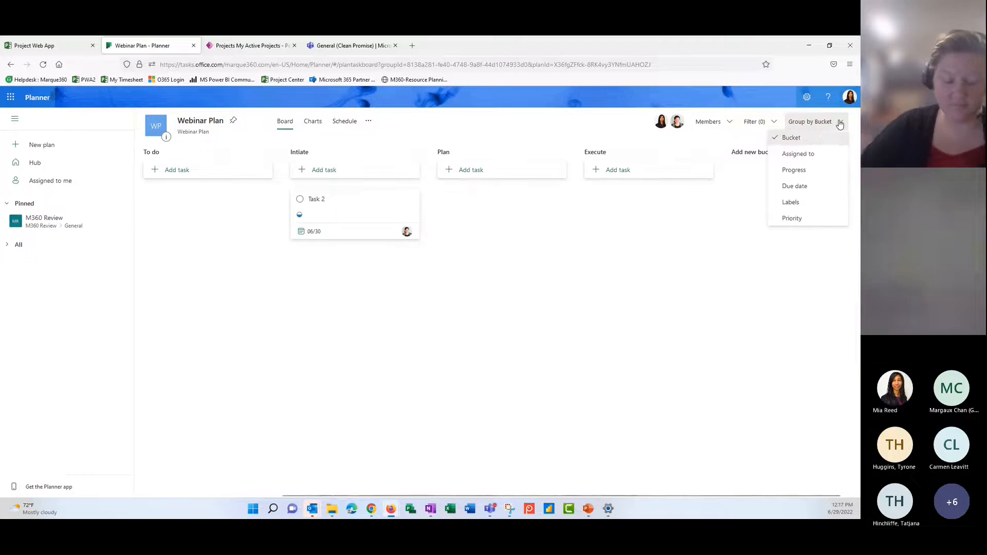
left_click(803, 155)
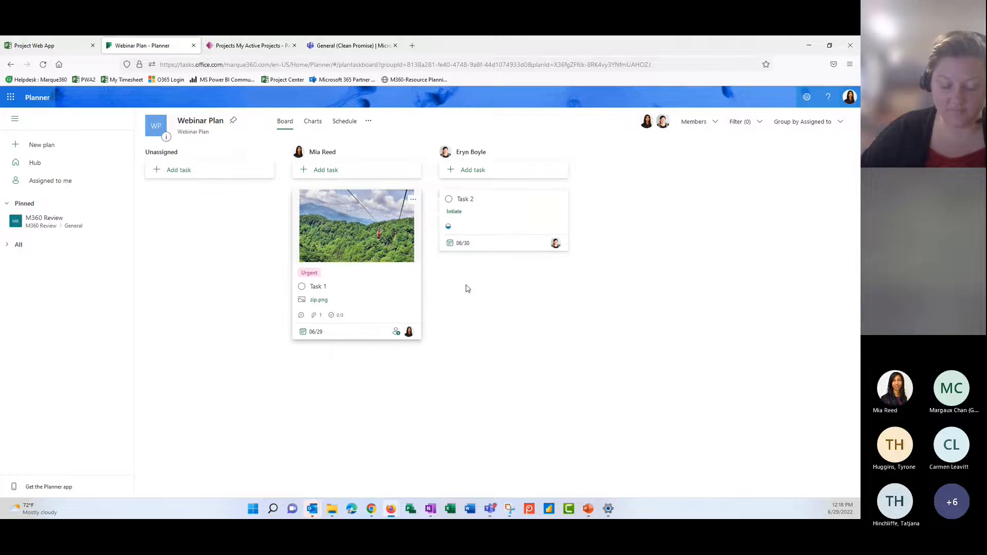
left_click(805, 122)
left_click(805, 187)
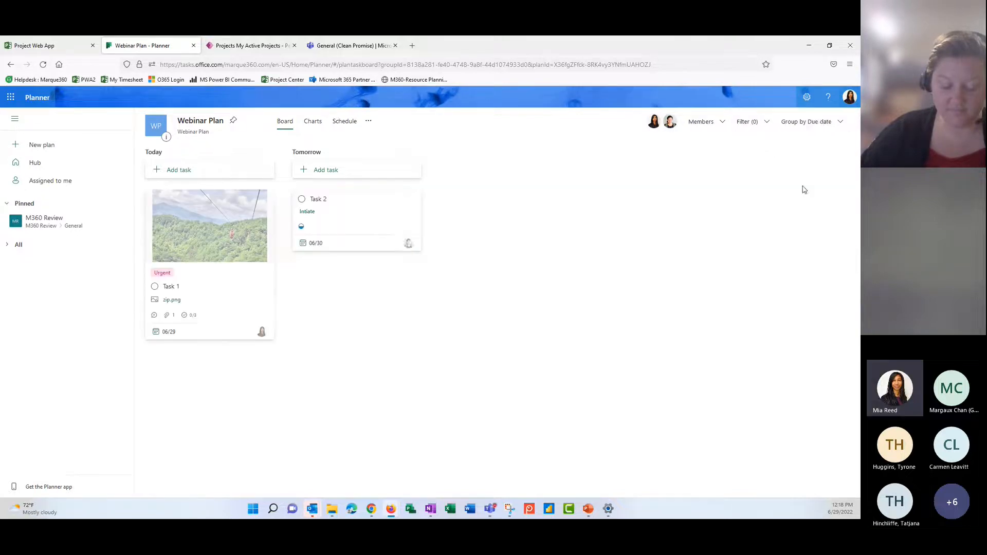
left_click(823, 128)
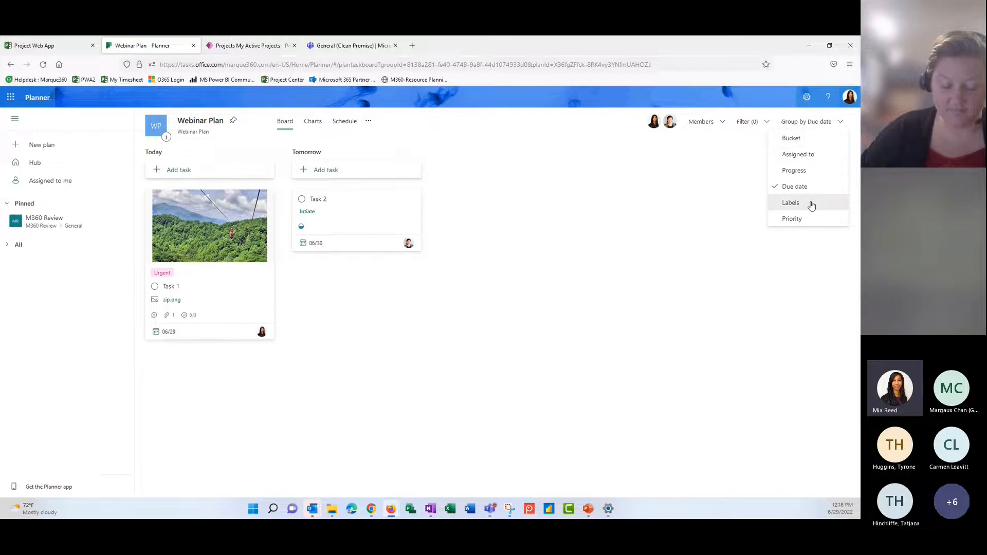
left_click(810, 203)
- Group the board by Progress and move Task 1 from Not started to In progress
left_click(816, 124)
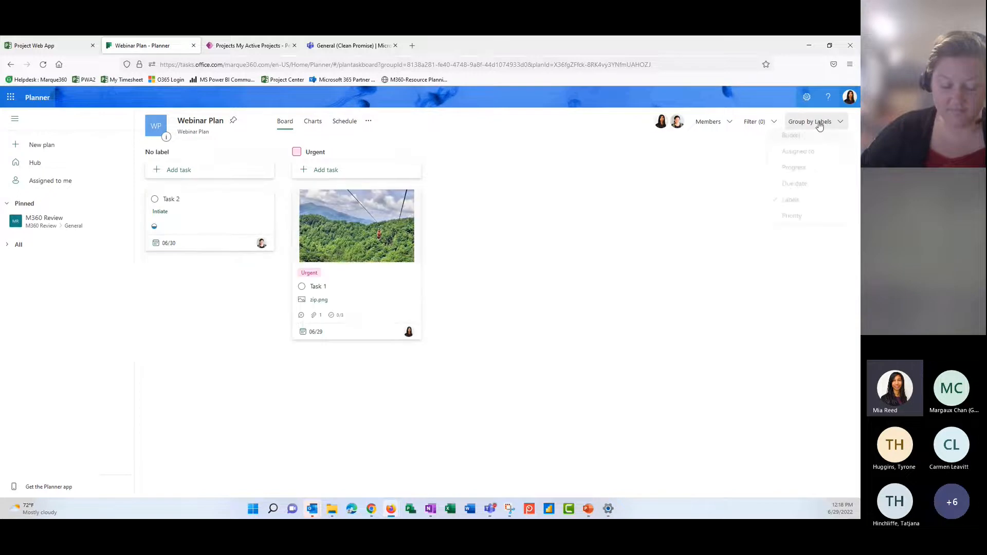
left_click(800, 171)
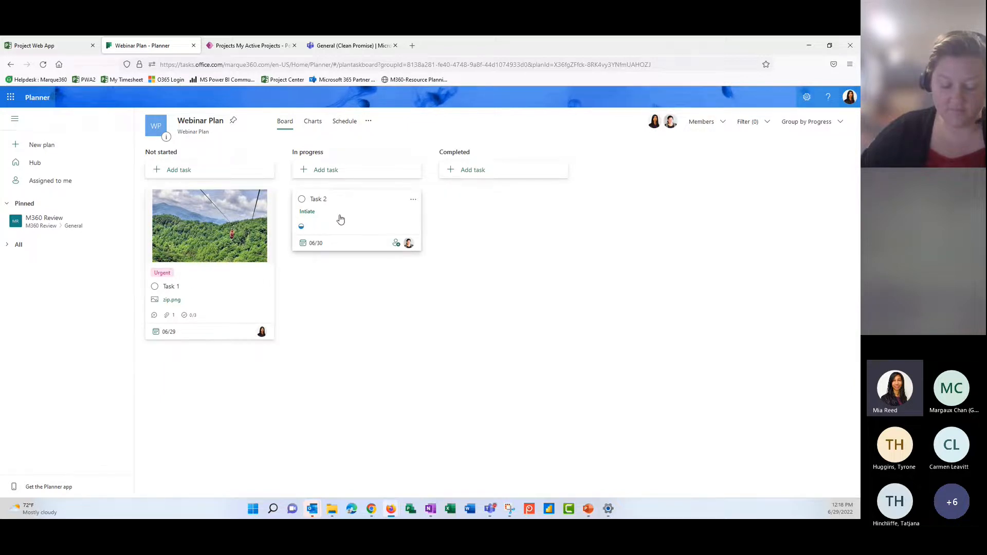
left_click_drag(222, 282, 364, 319)
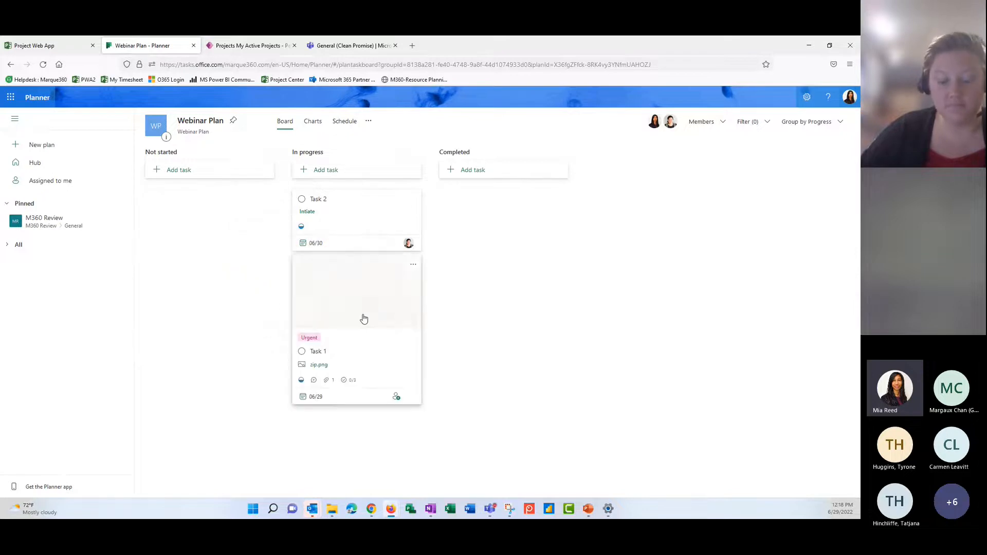
- Show the checklist instead of the zip.png attachment on the card of Task 1
left_click(366, 345)
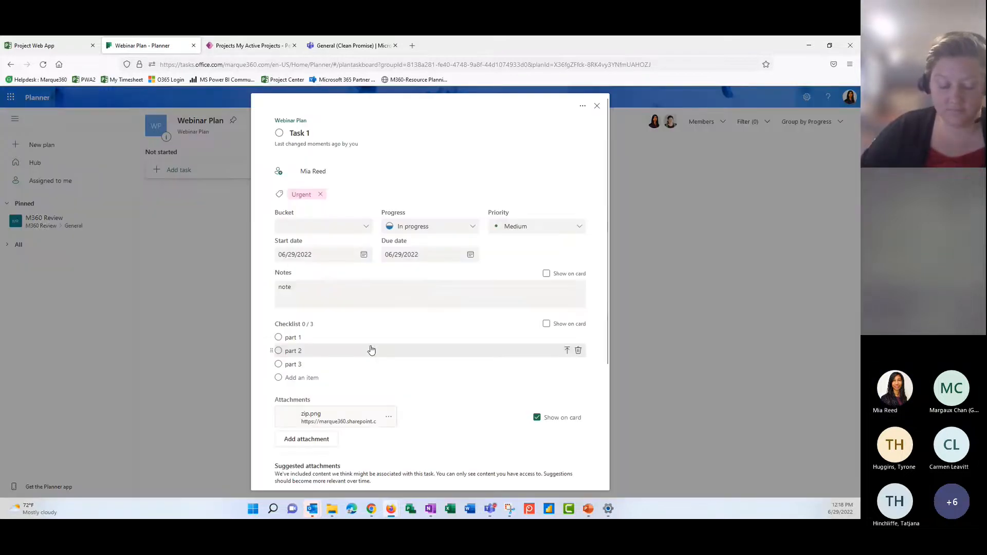
left_click(537, 418)
left_click(547, 330)
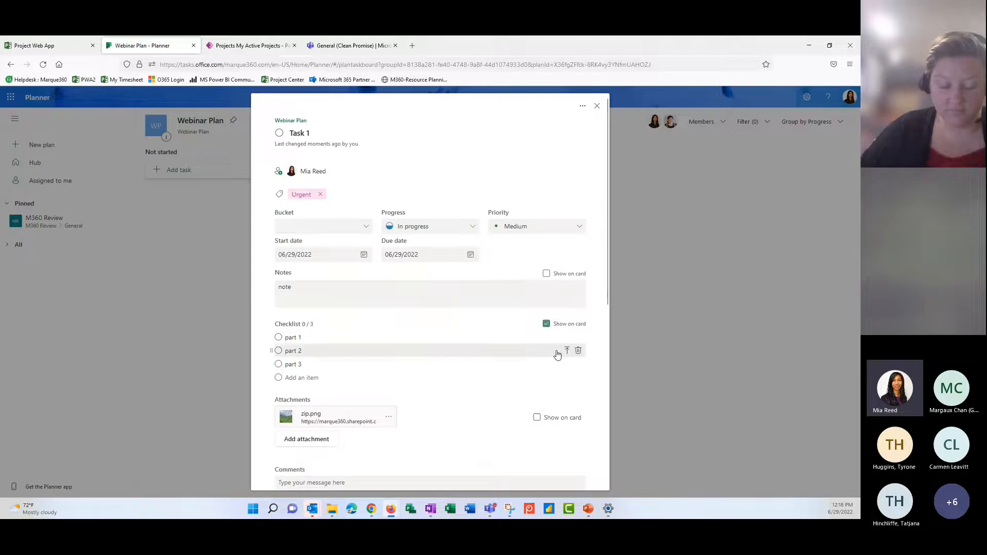
left_click(636, 331)
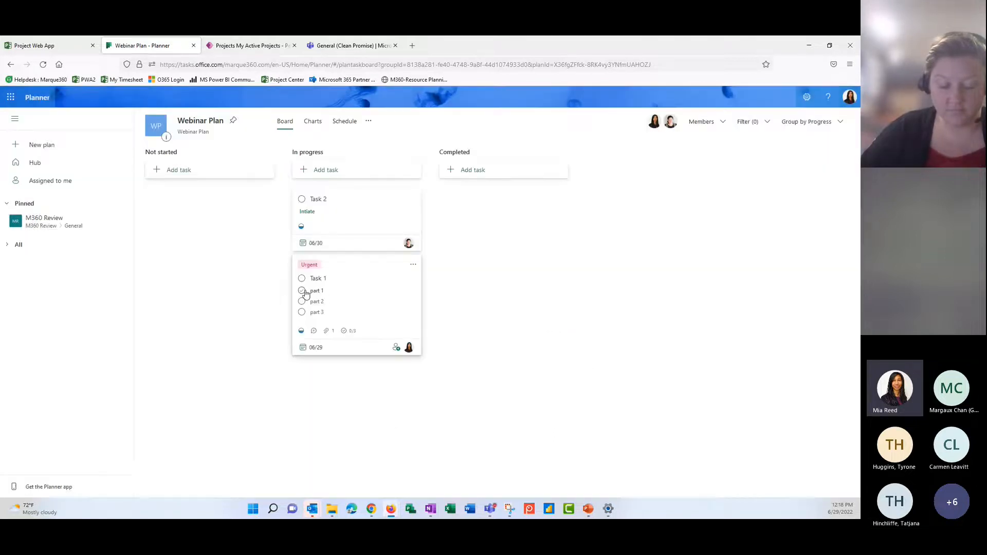
- Check off the checklist items part 1, part 2 and part 3 on Task 1's card and move the task to Completed
left_click(302, 291)
left_click(302, 291)
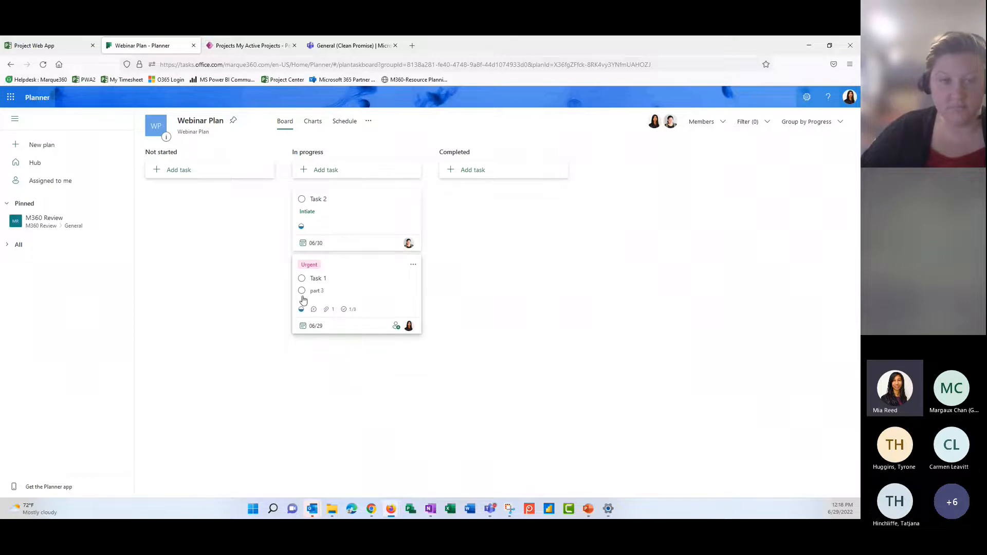
left_click(302, 291)
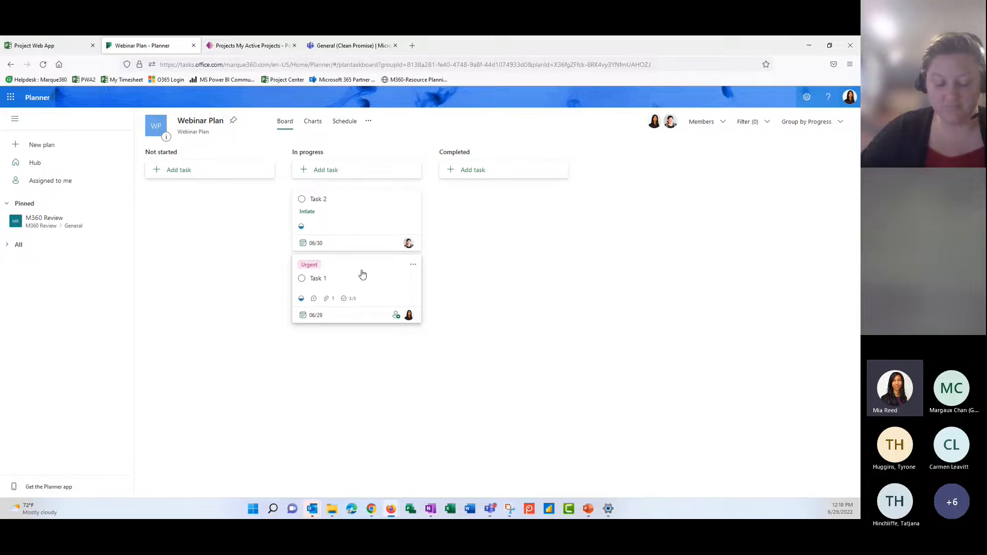
left_click_drag(363, 273, 507, 221)
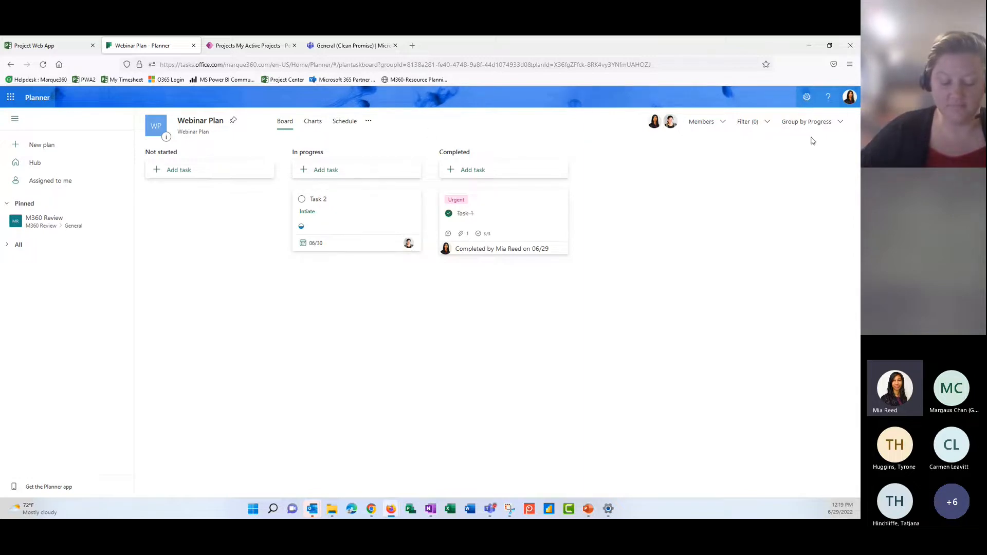
- View the details of Task 2 and the charts of the Webinar Plan
left_click(350, 224)
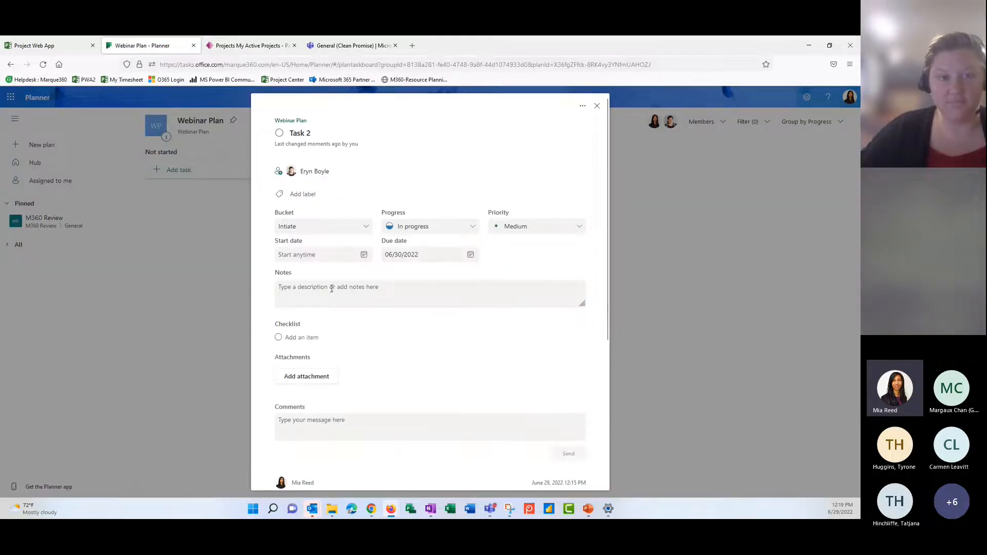
left_click(216, 322)
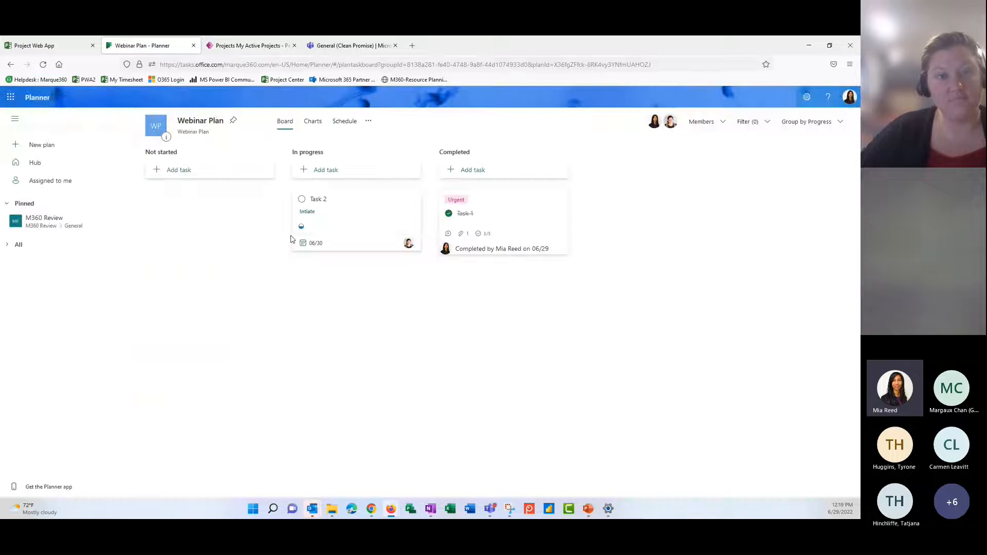
left_click(312, 121)
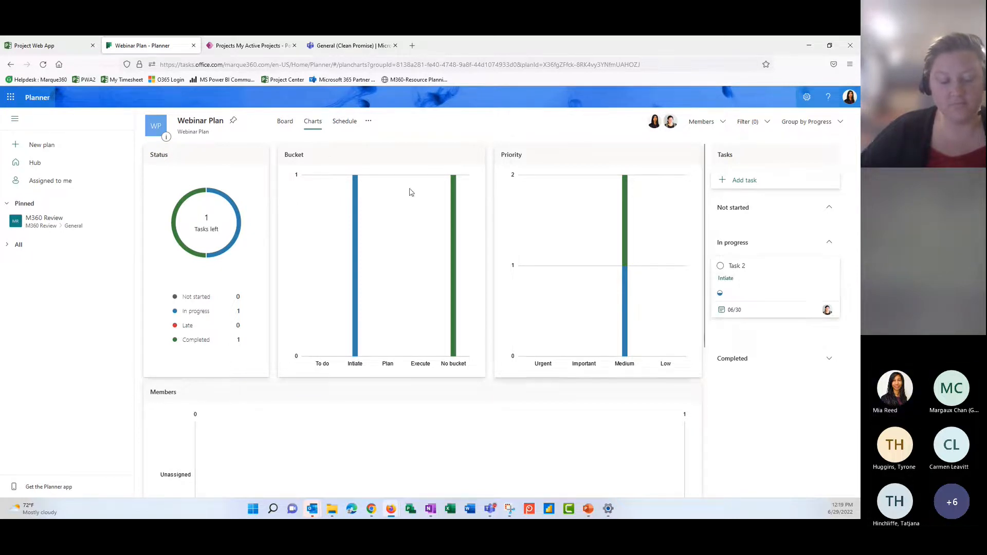
- View the plan's schedule by week and by month, and return to the board
left_click(345, 123)
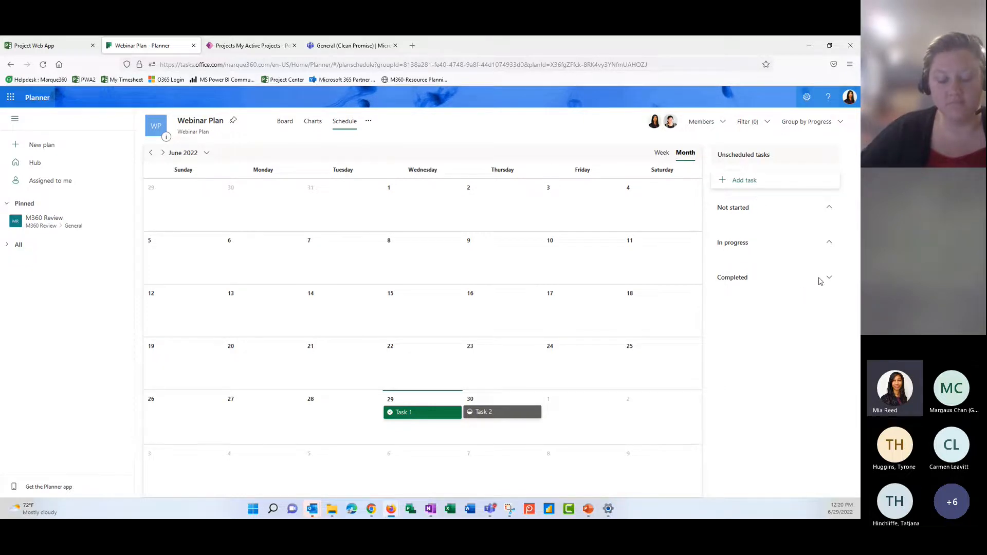
left_click(661, 154)
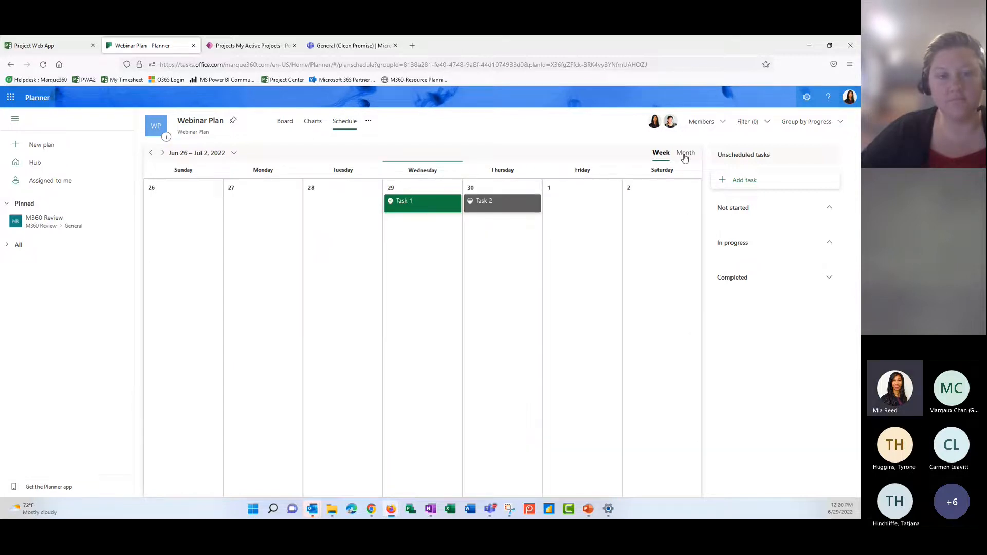
left_click(684, 155)
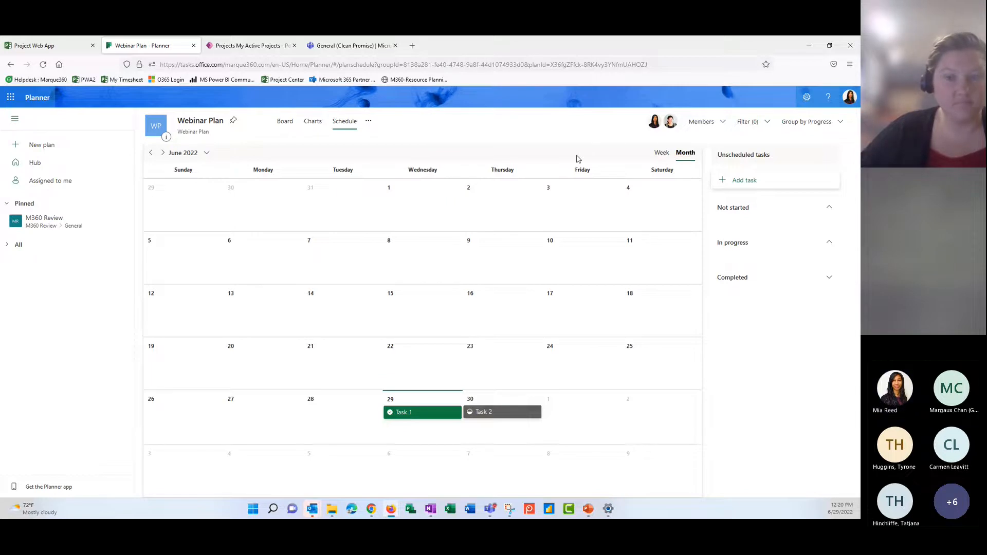
left_click(285, 121)
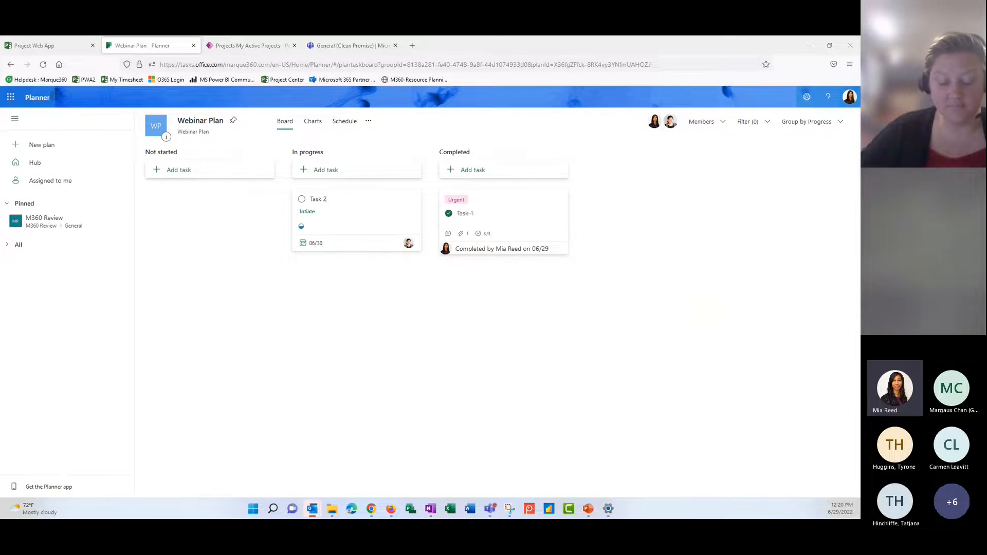
- Switch to Outlook, view the To Do tasks in the Assigned to me list, and return to the Planner board
left_click_drag(0, 166, 492, 182)
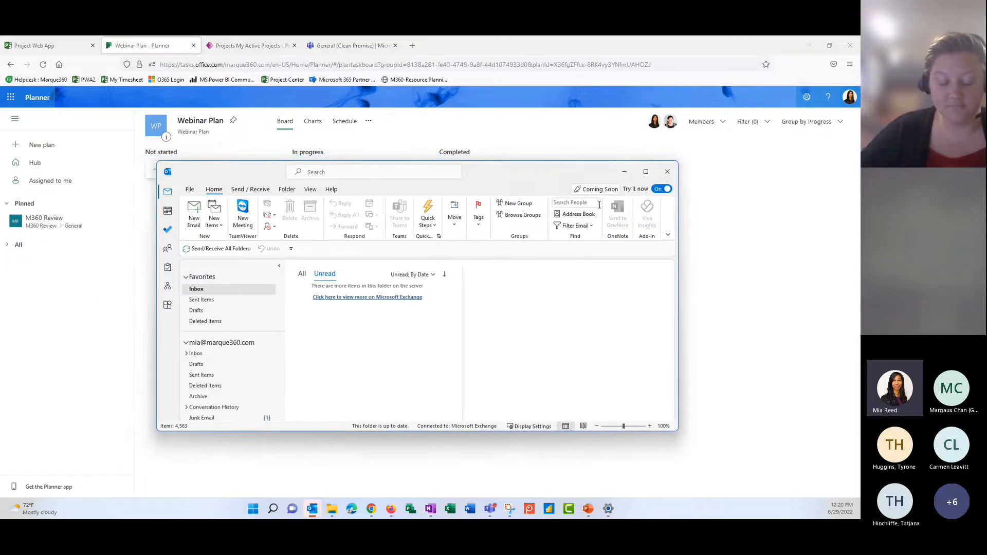
left_click(647, 172)
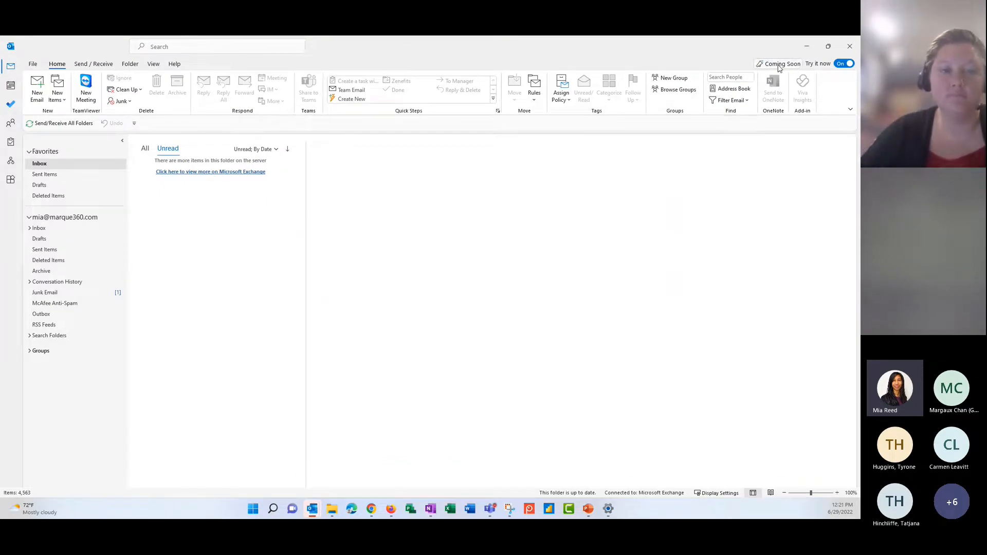
left_click(13, 105)
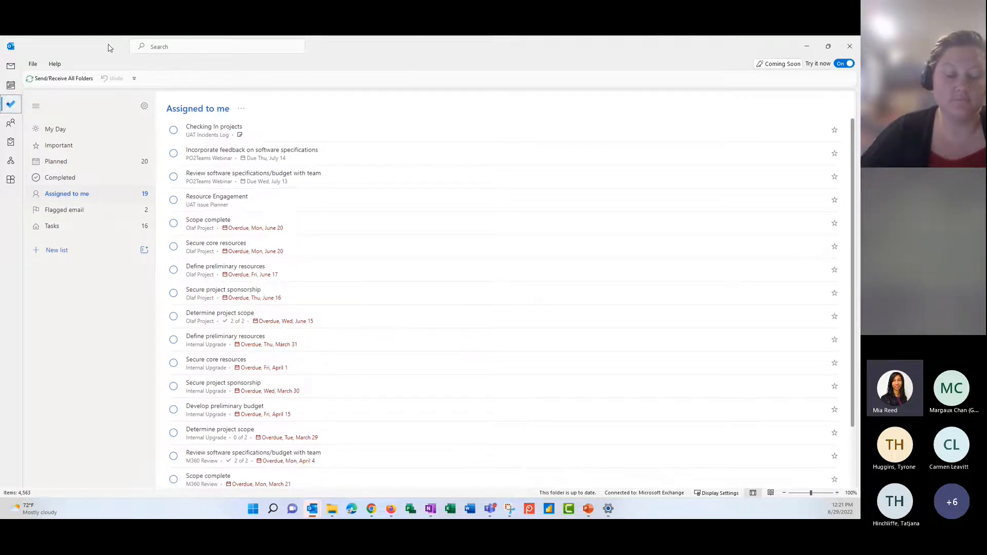
left_click_drag(110, 48, 0, 67)
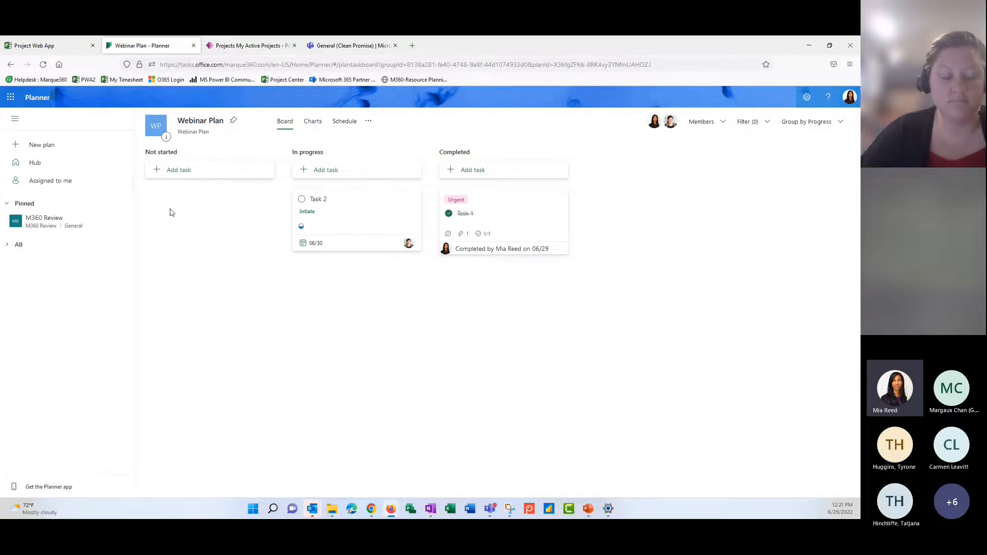
- Switch from Planner to Project for the web and create a new blank project
left_click(11, 97)
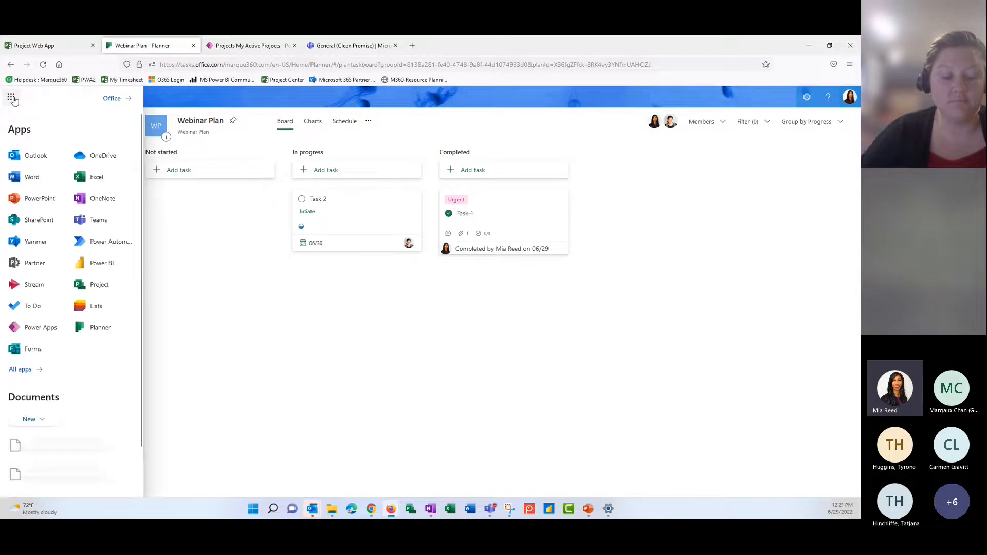
left_click(110, 287)
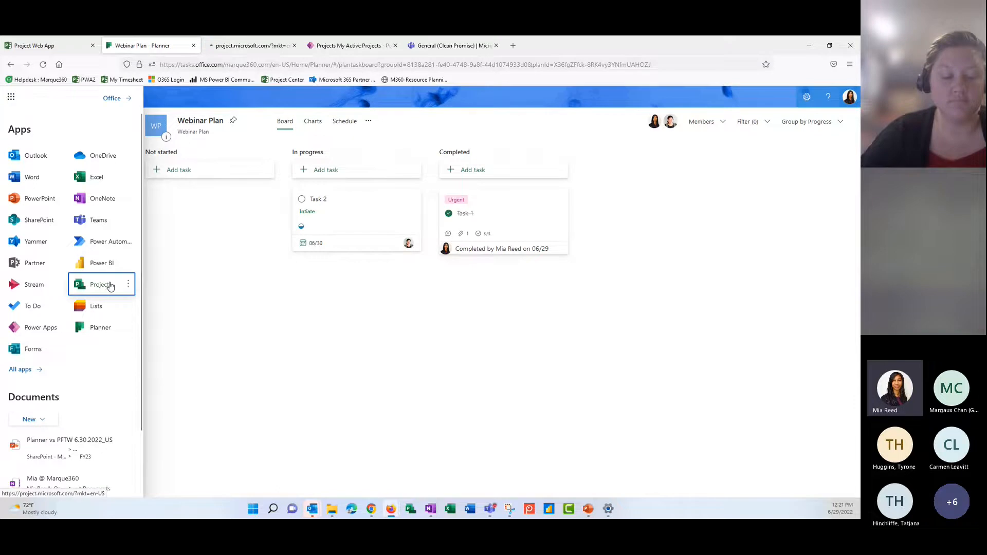
left_click(11, 97)
left_click(219, 51)
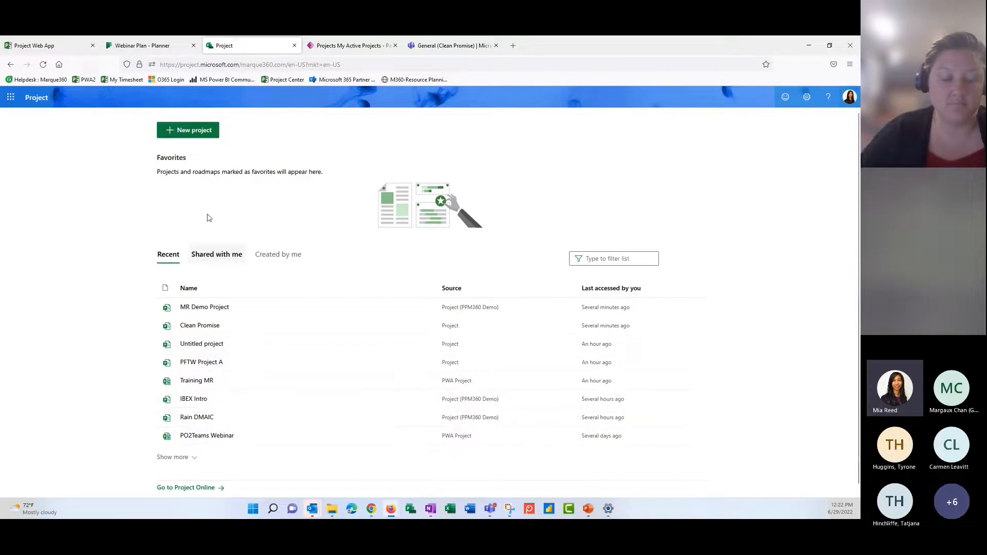
left_click(181, 133)
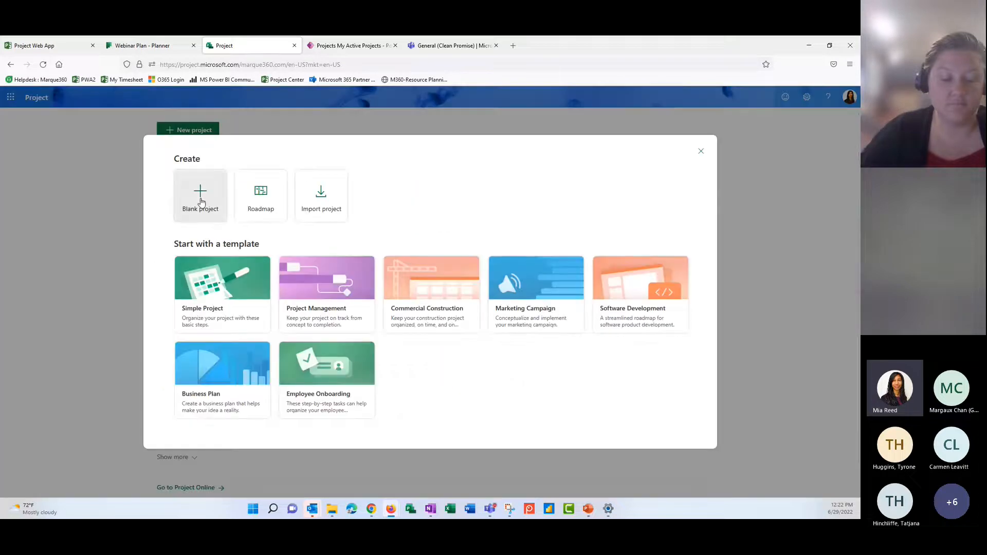
left_click(201, 200)
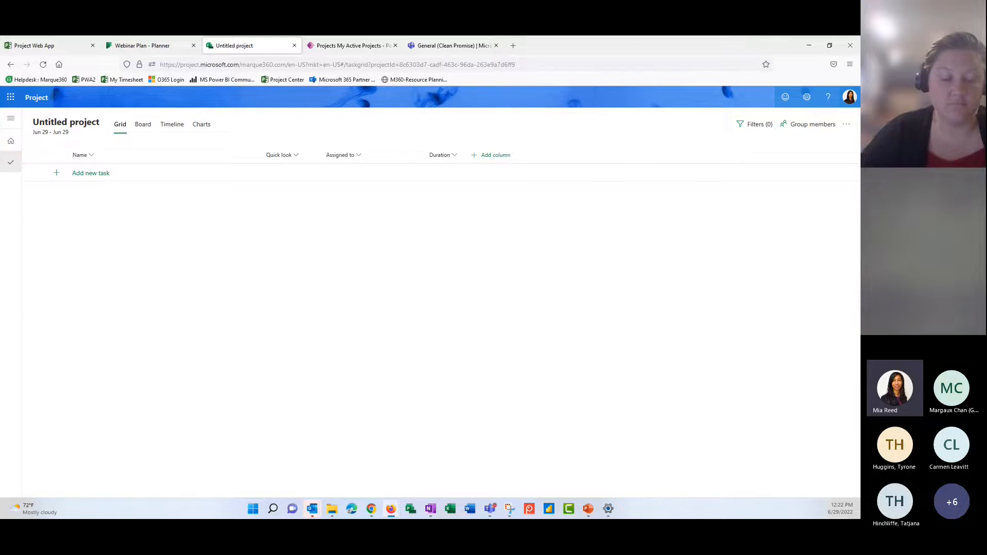
- Switch to the PowerPoint slide comparing Planner with Project for the Web, view it, and end the slide show
key("alt+Tab")
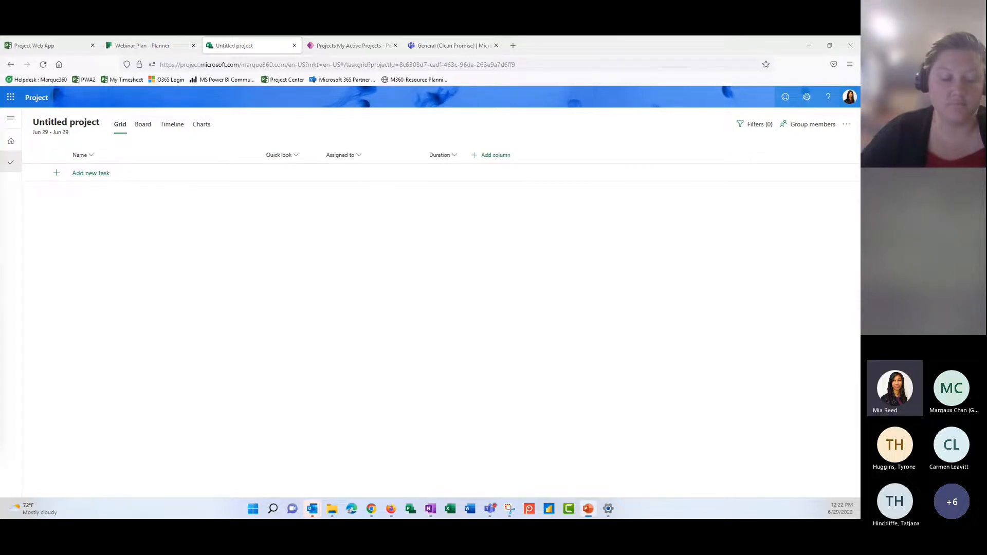
key("alt+Tab")
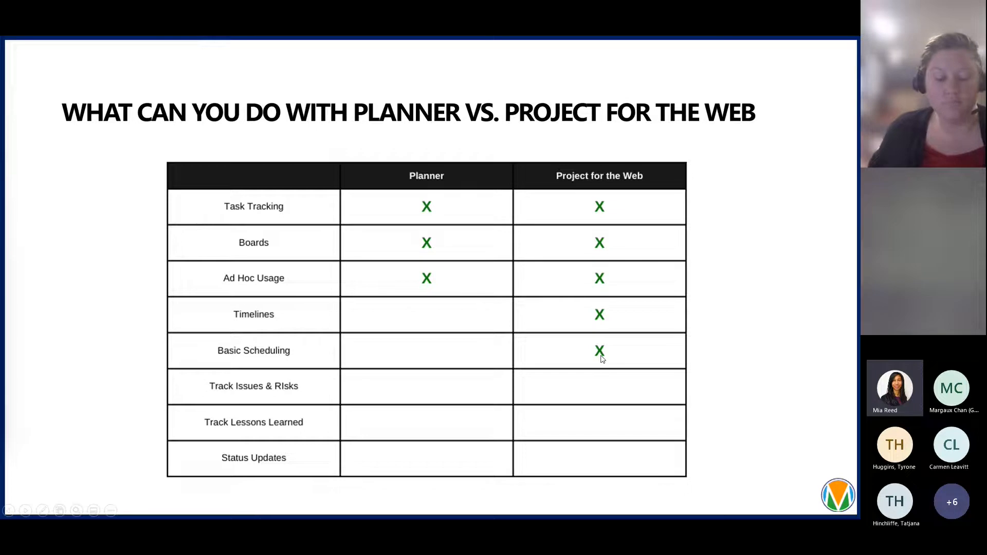
right_click(698, 343)
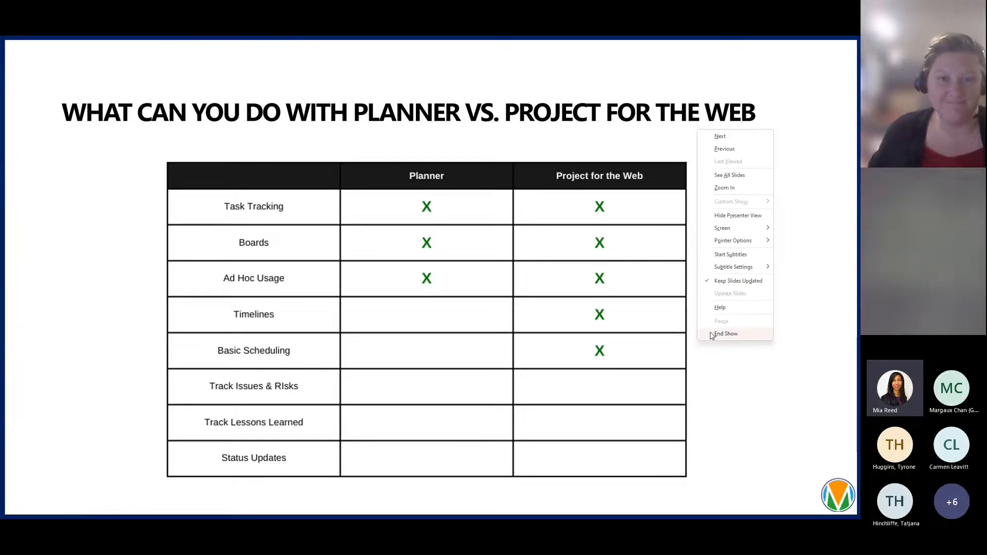
left_click(713, 336)
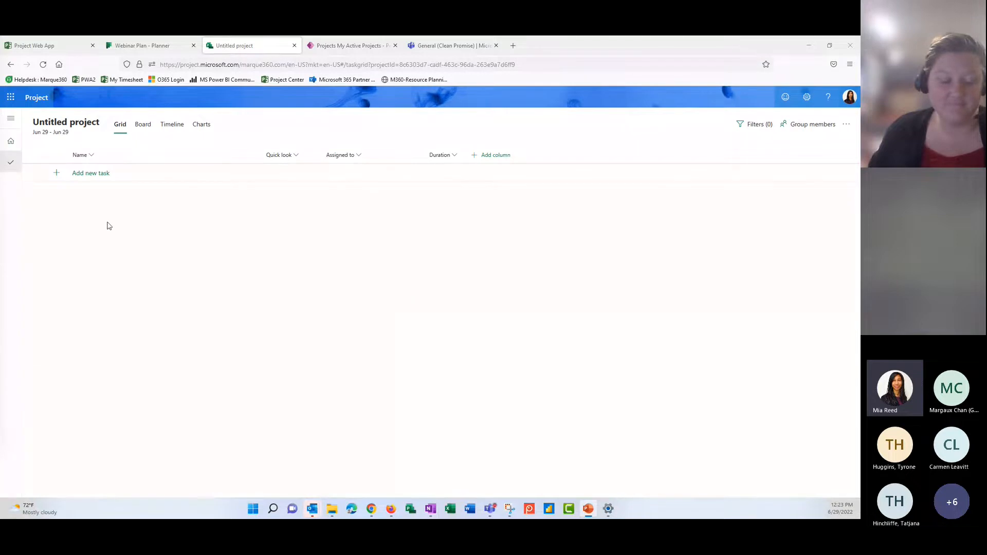
- Rename the untitled project as PFTW Webinar 01 in its project details and close the details
left_click(78, 128)
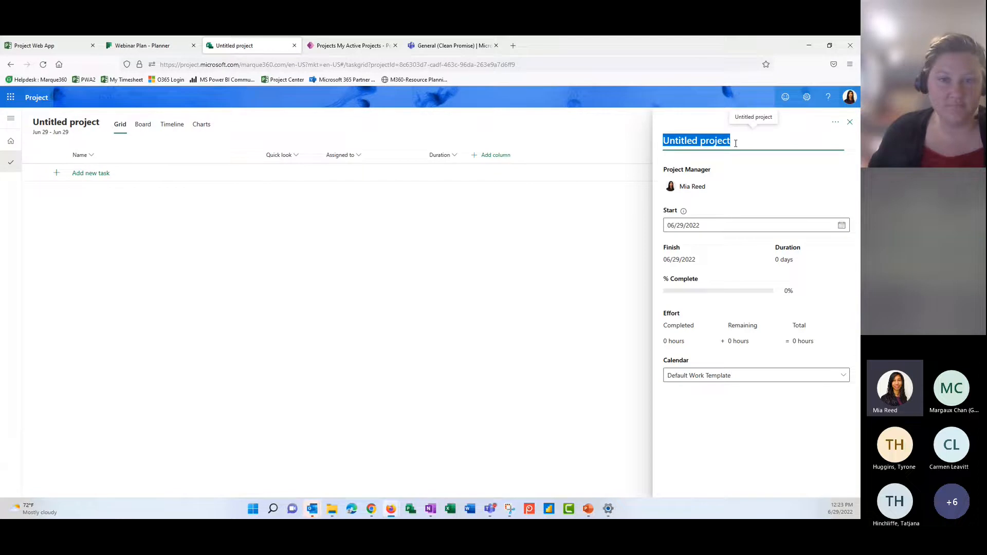
type("PF")
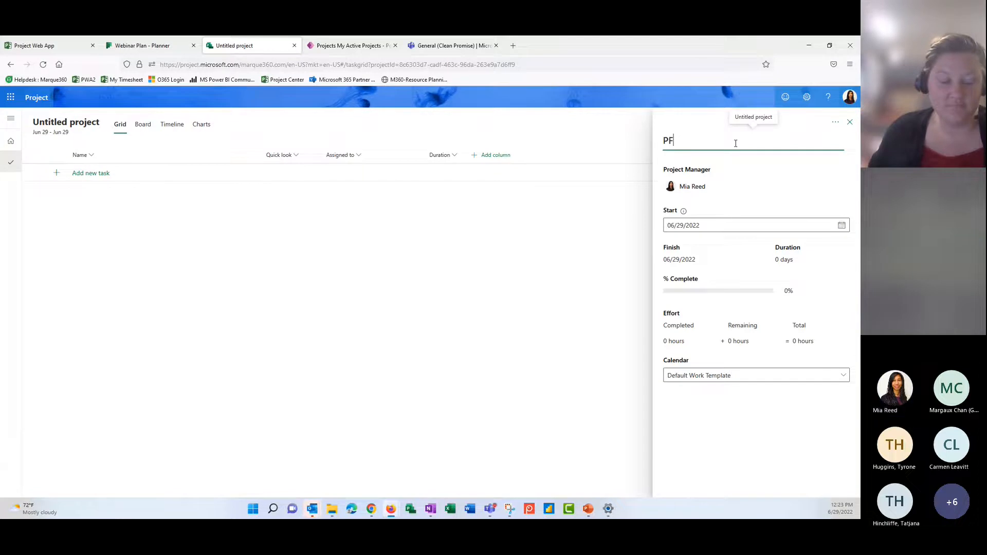
type("TW")
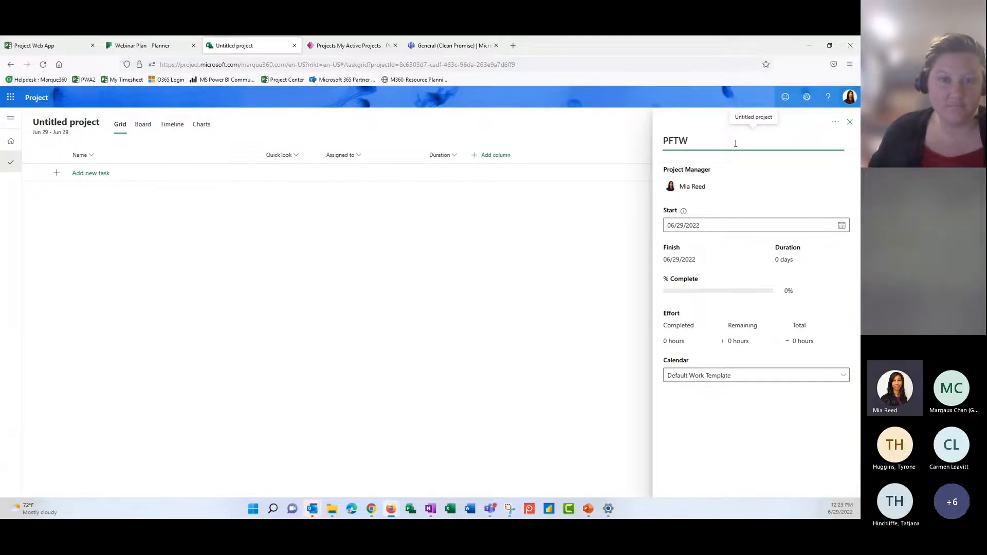
type(" Webinar")
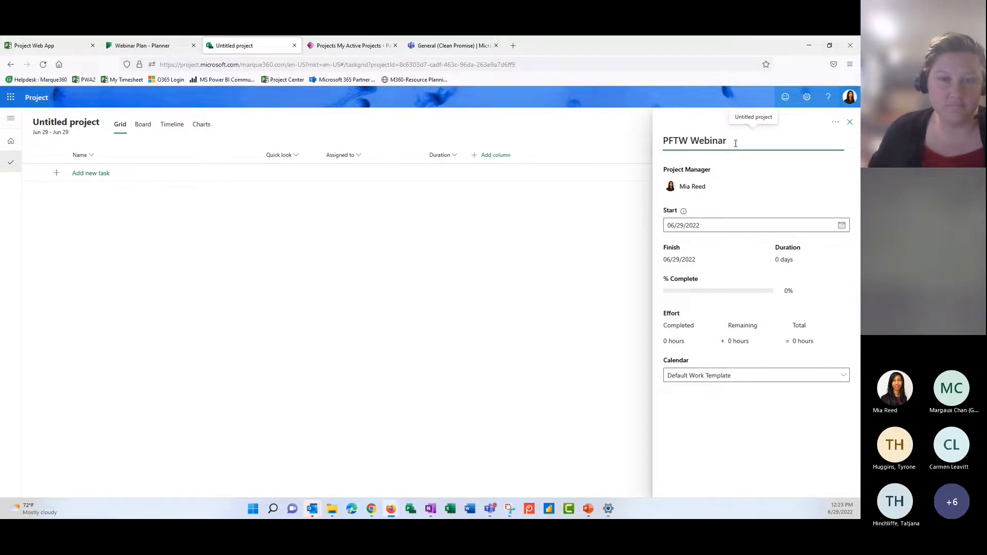
type(" 01")
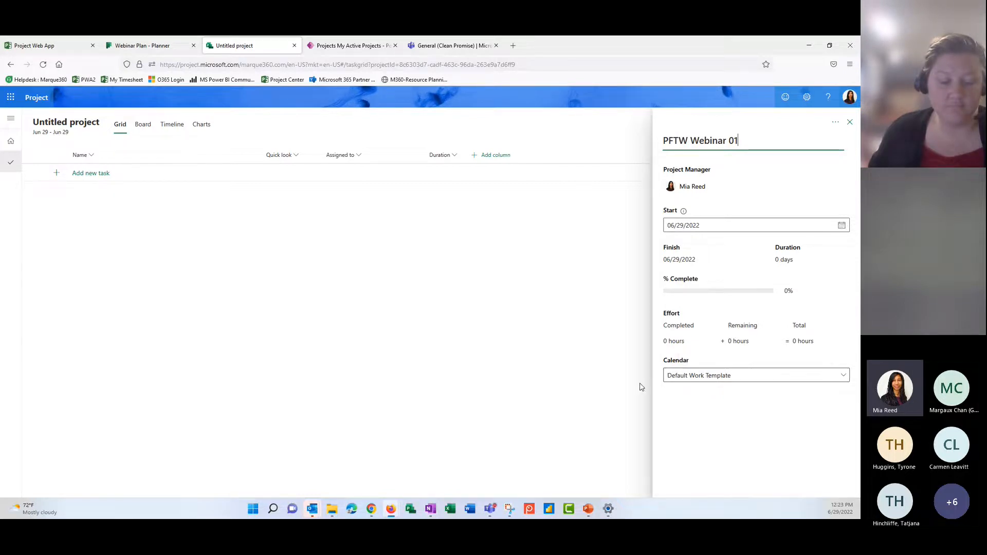
left_click(684, 430)
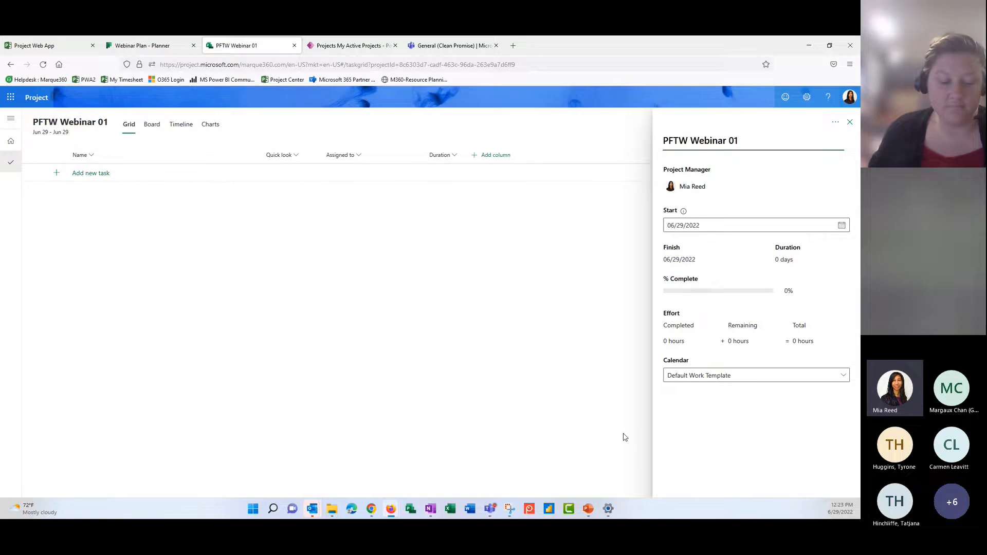
left_click(850, 122)
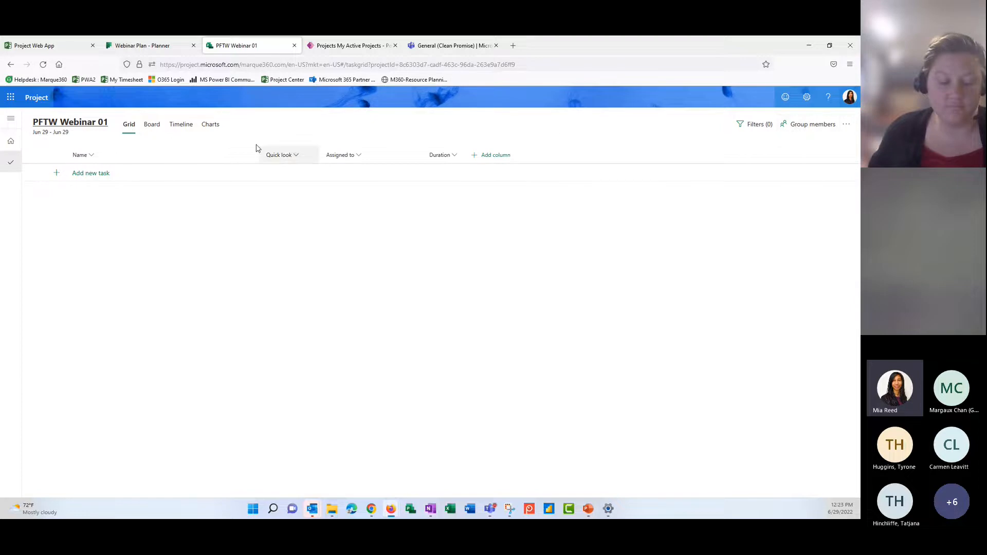
- Add the tasks Project Start, Task A and Task B to the project grid
left_click(94, 180)
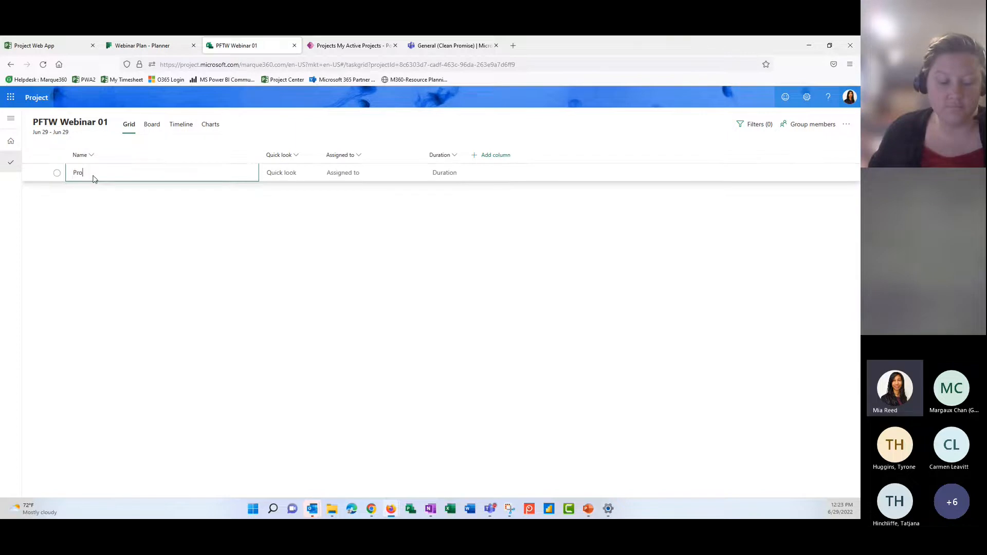
type("Project Start")
key("Return")
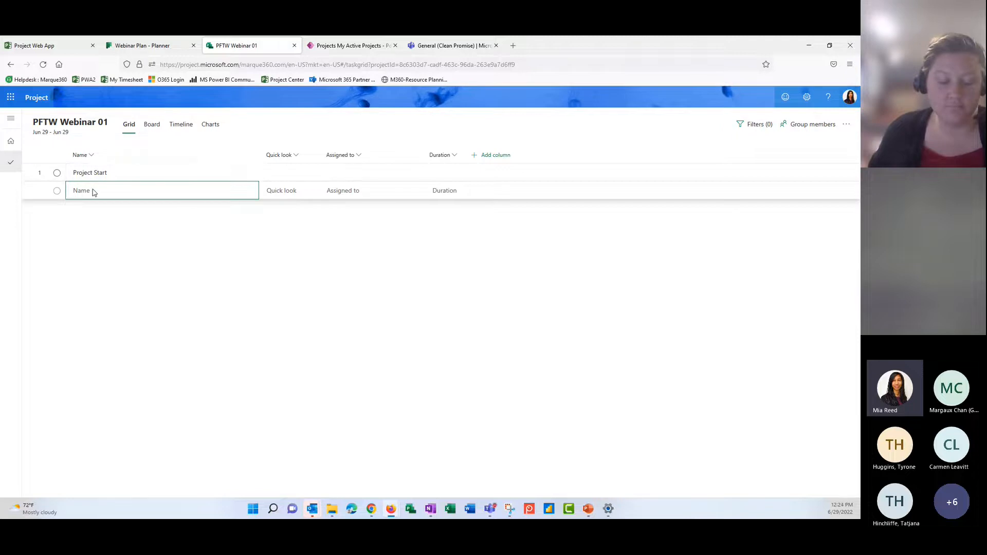
left_click(93, 189)
type("Task A")
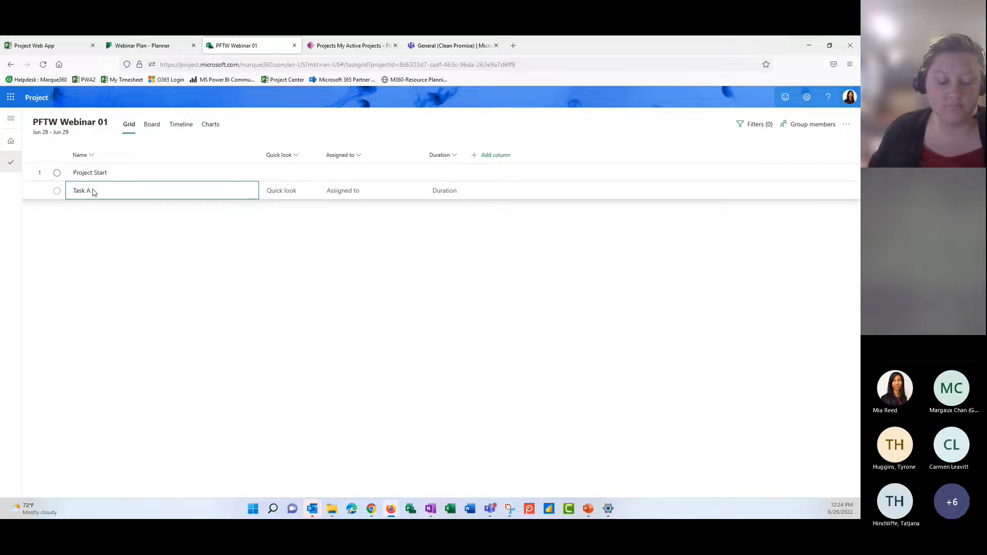
key("Return")
type("Task B")
key("Return")
- Add Task C and Task D below Task B in the grid
type("Task")
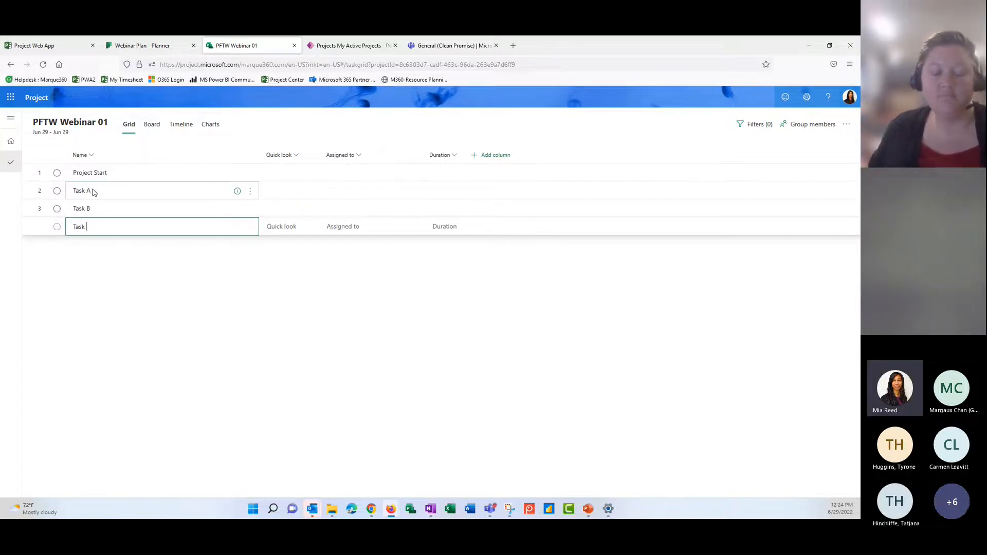
type(" C")
key("Return")
type("Tas")
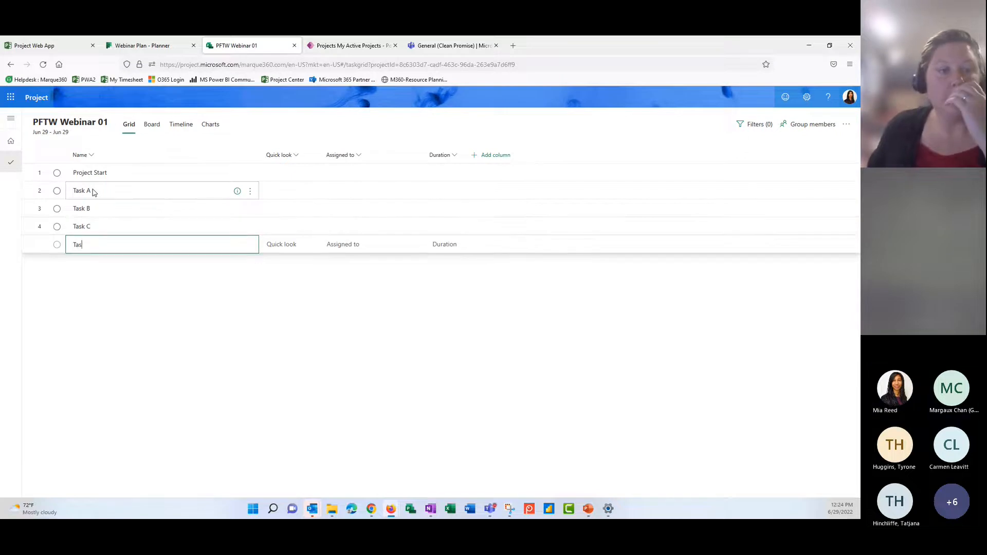
type("k D")
key("Return")
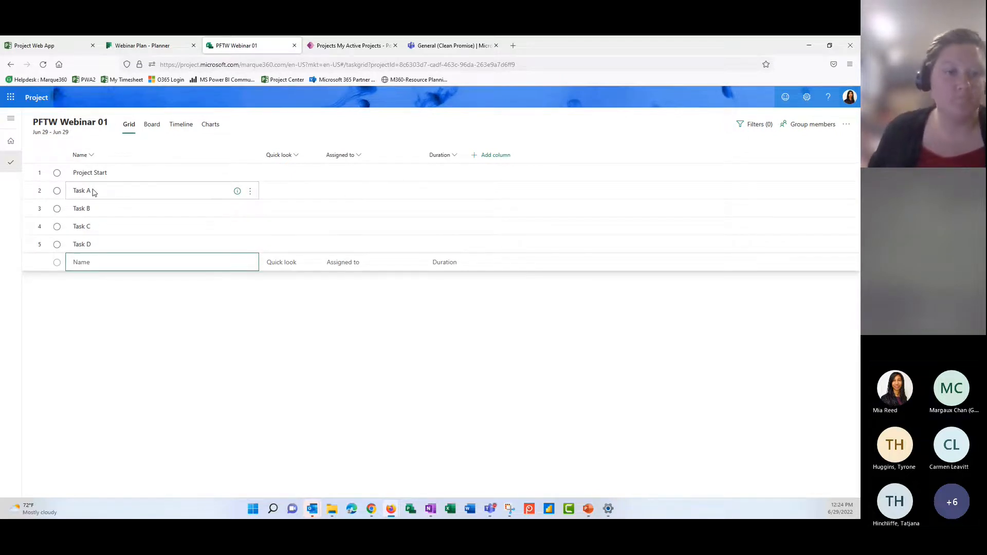
- Add the entries Section 1 and Section 2 below Task D in the grid
type("Section ")
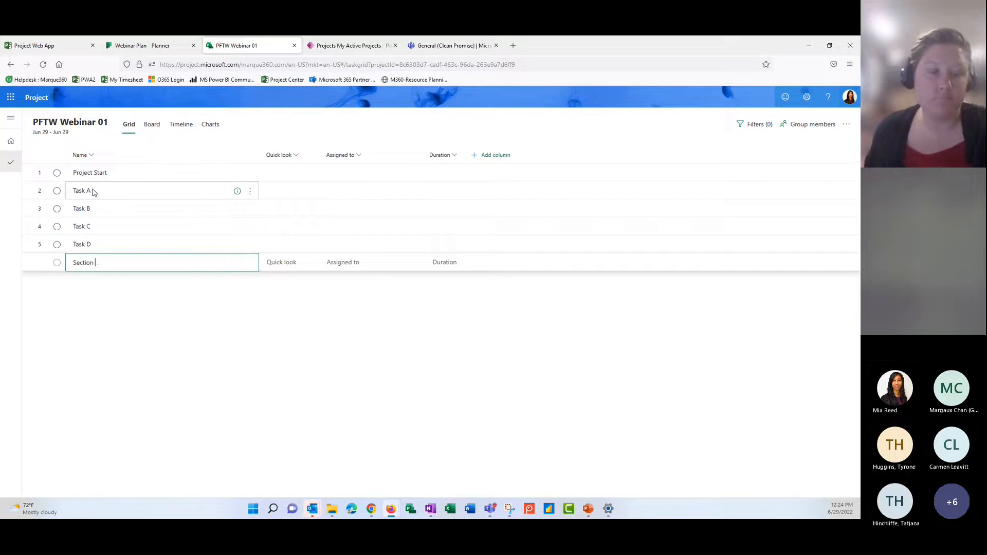
type("1")
key("Return")
type("Section")
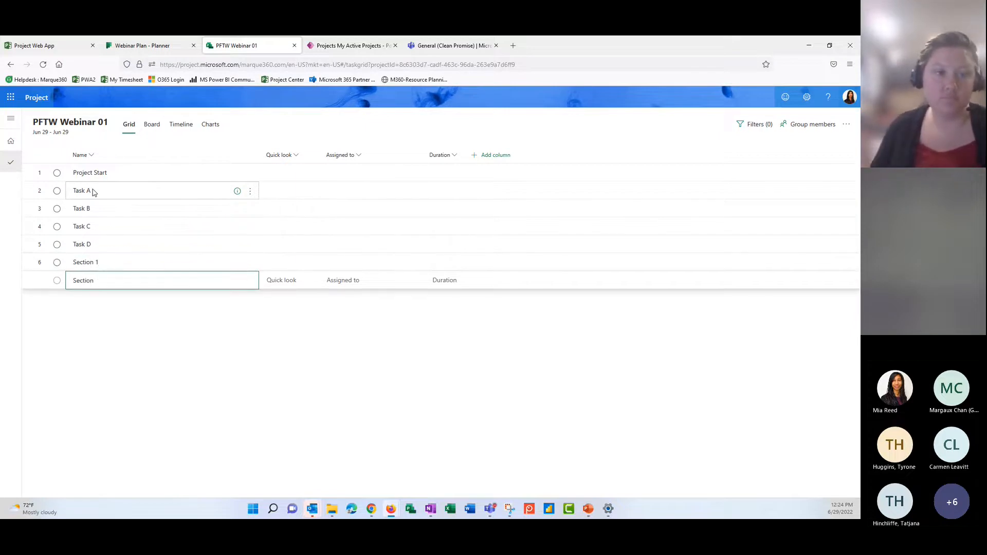
type(" 2")
key("Return")
- Add Task E, Task F and Project Finish below Section 2 in the grid
type("Task")
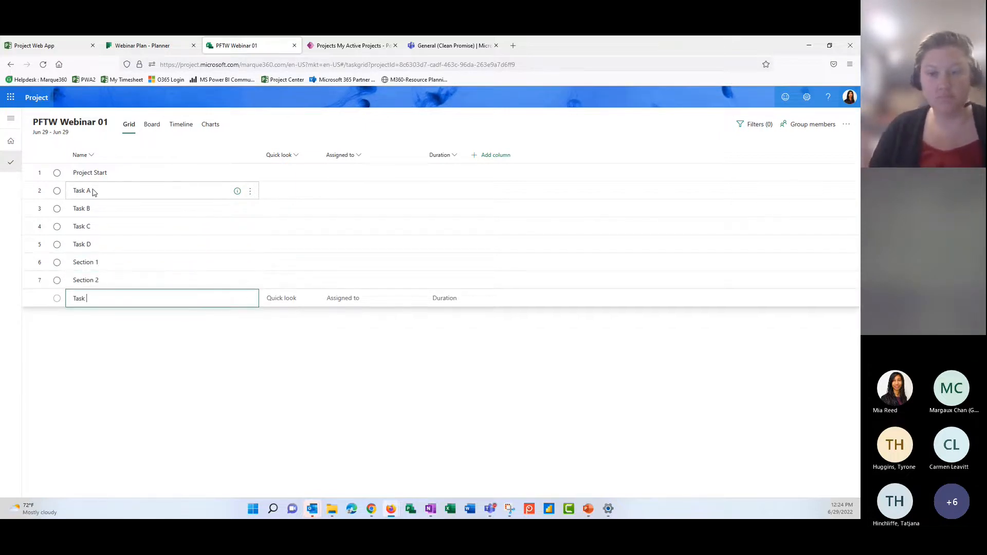
type(" E")
key("Return")
type("Task F")
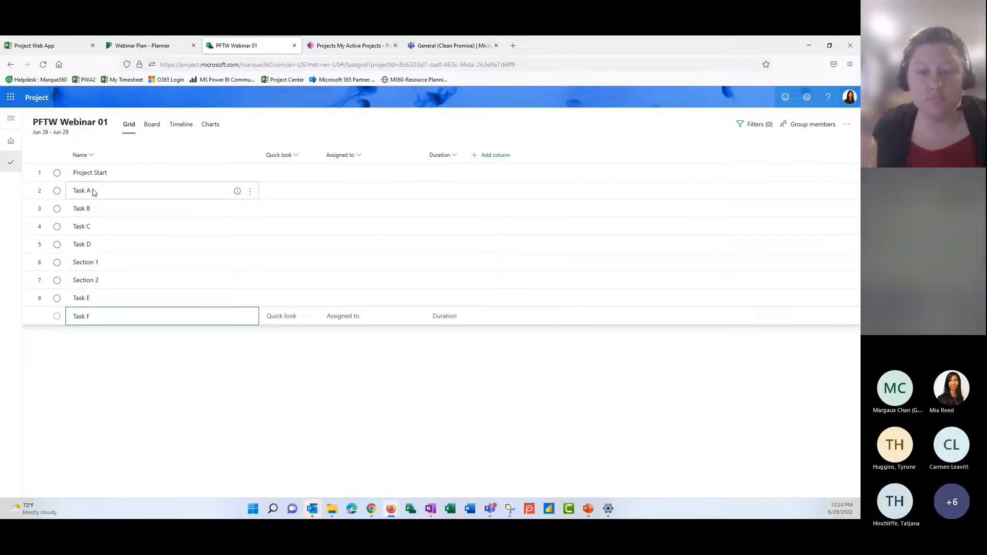
key("Return")
type("Project Fi")
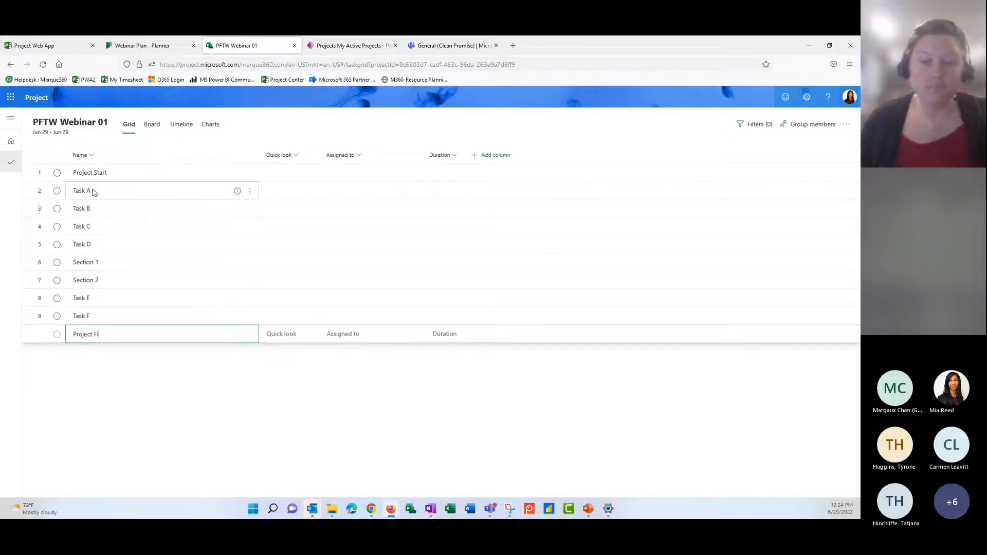
type("nish")
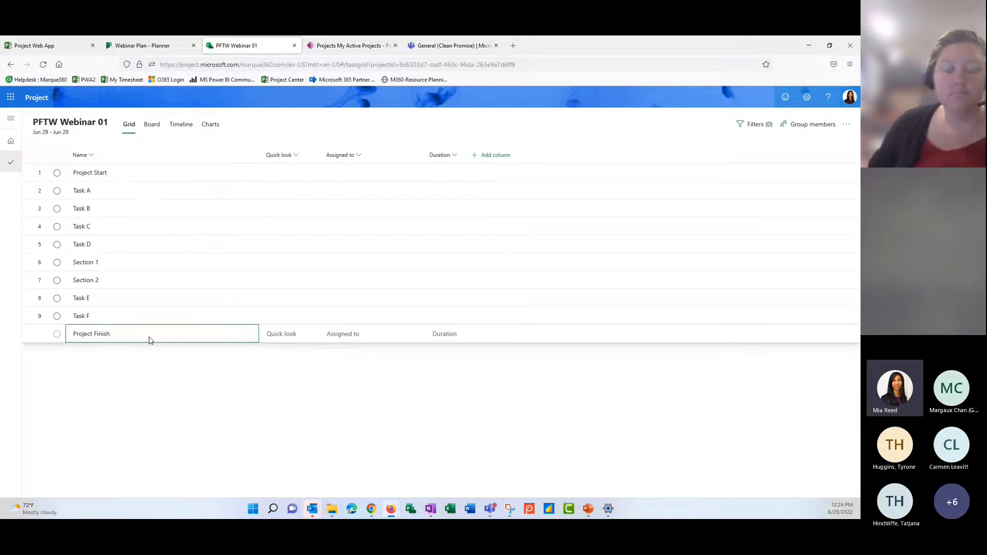
key("Return")
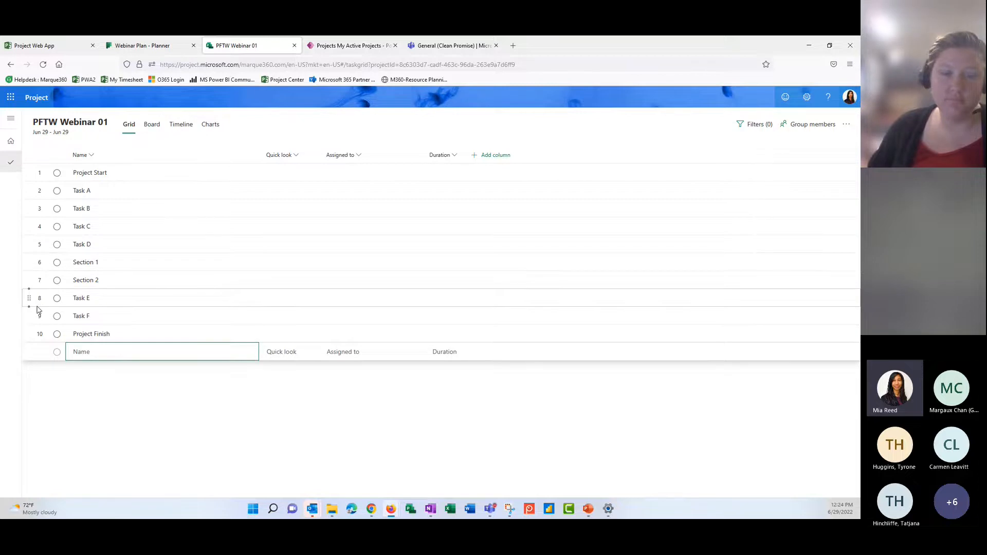
- Move Section 1 directly below Project Start and make Task A through Task D its subtasks
left_click_drag(29, 262, 33, 186)
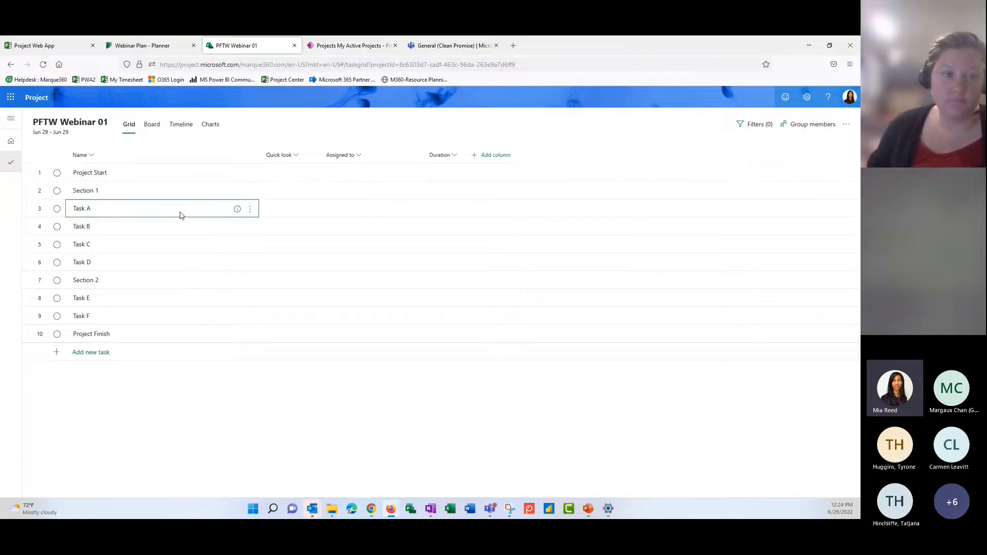
left_click(166, 264, "shift")
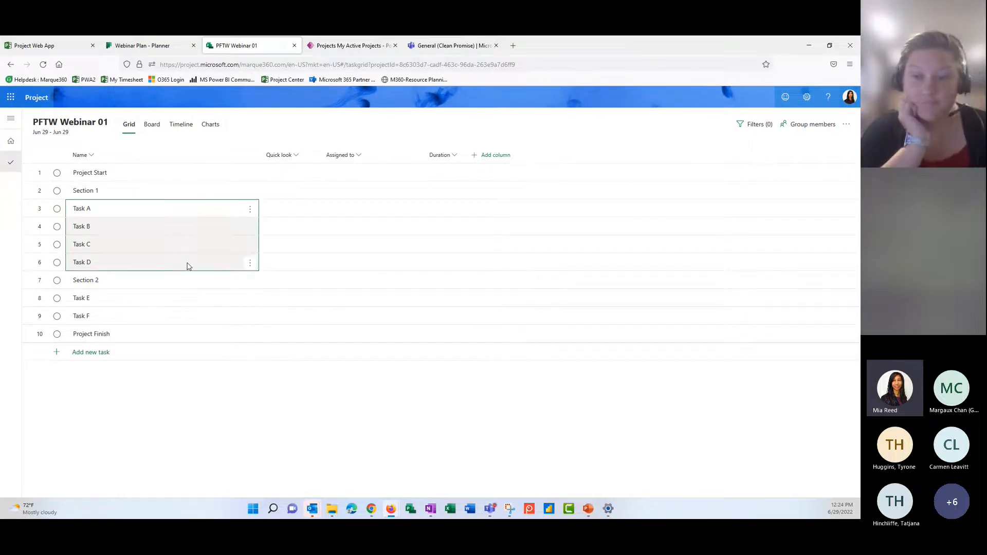
left_click(250, 209)
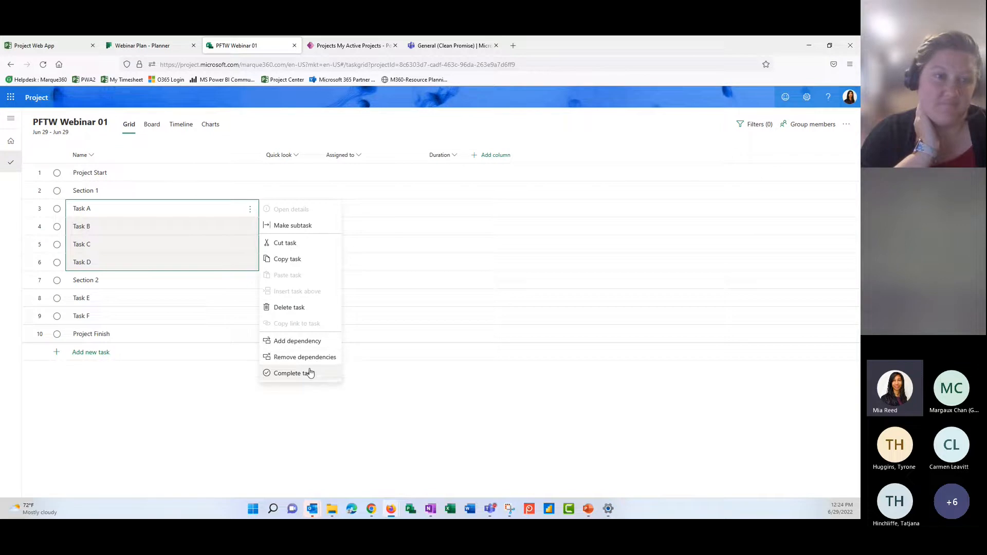
left_click(303, 226)
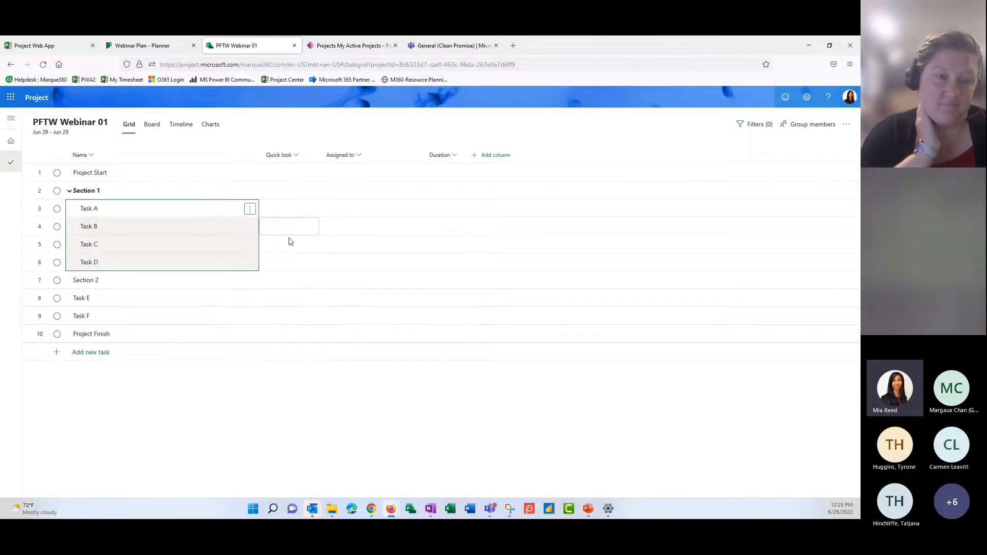
- Make Task E and Task F subtasks of Section 2
left_click(123, 306)
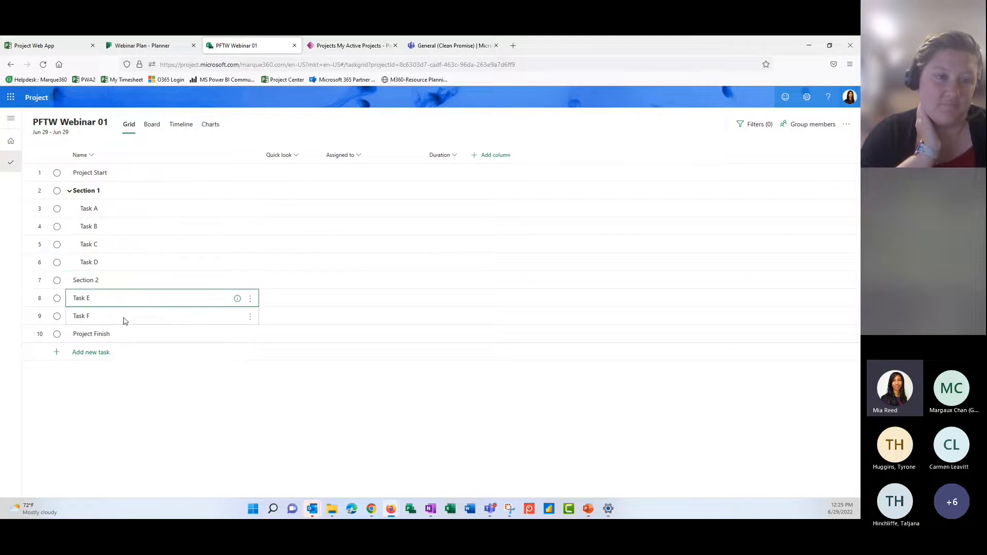
left_click(126, 321, "shift")
left_click(251, 300)
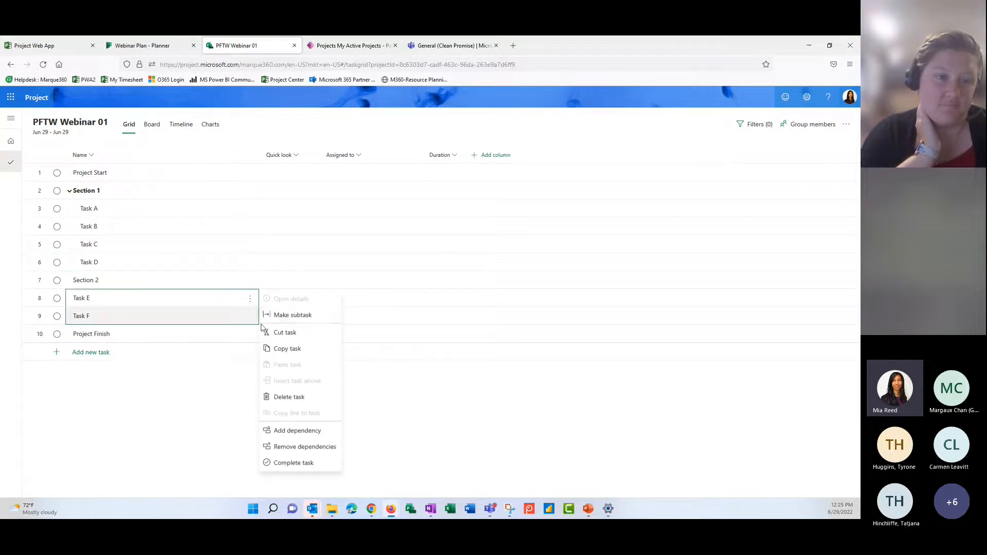
left_click(288, 315)
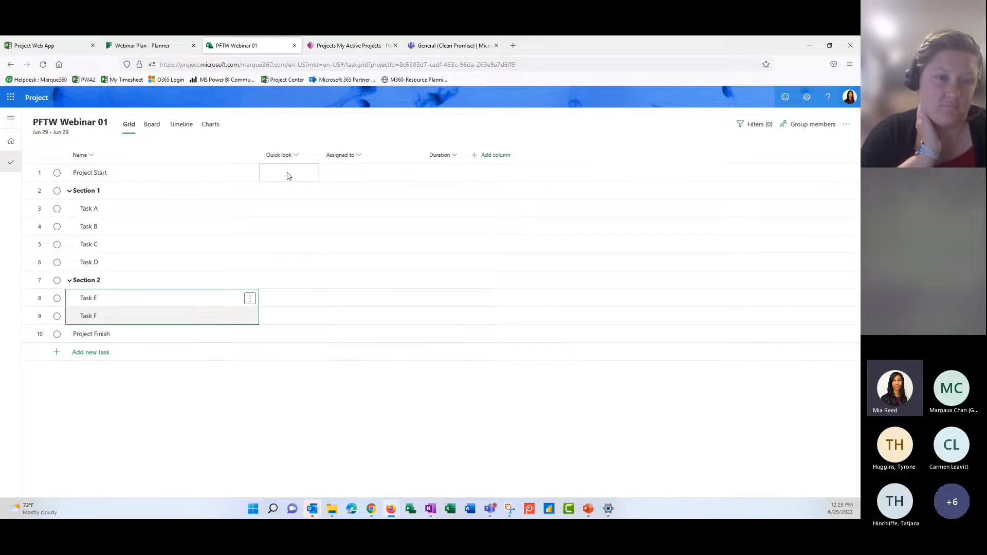
- Assign Task A and Task B in Section 1 to the suggested project member
left_click(336, 211)
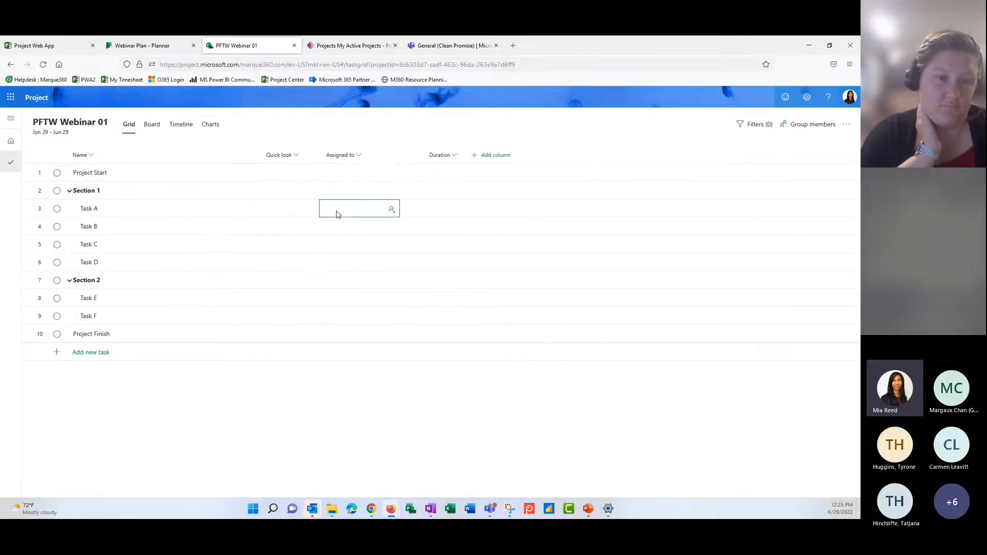
left_click(391, 211)
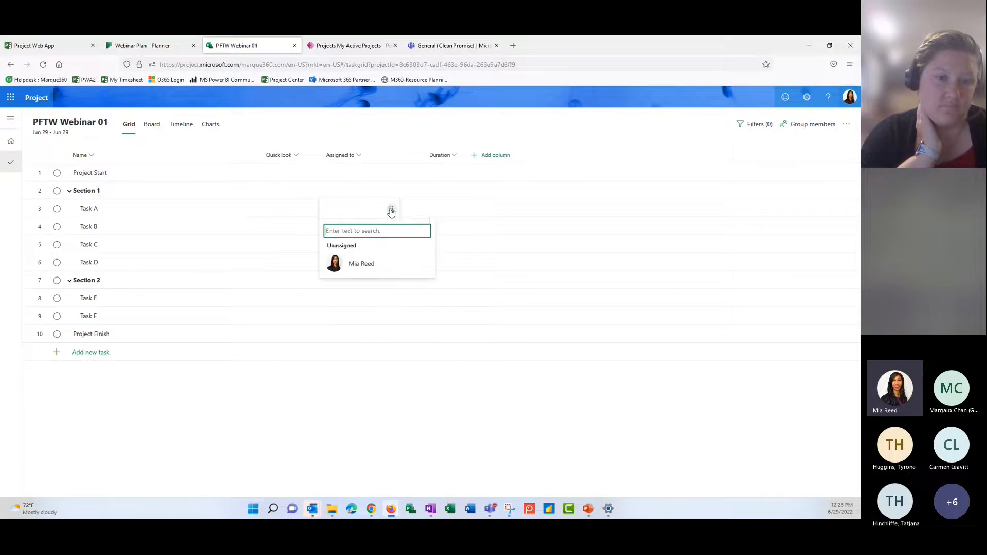
left_click(362, 264)
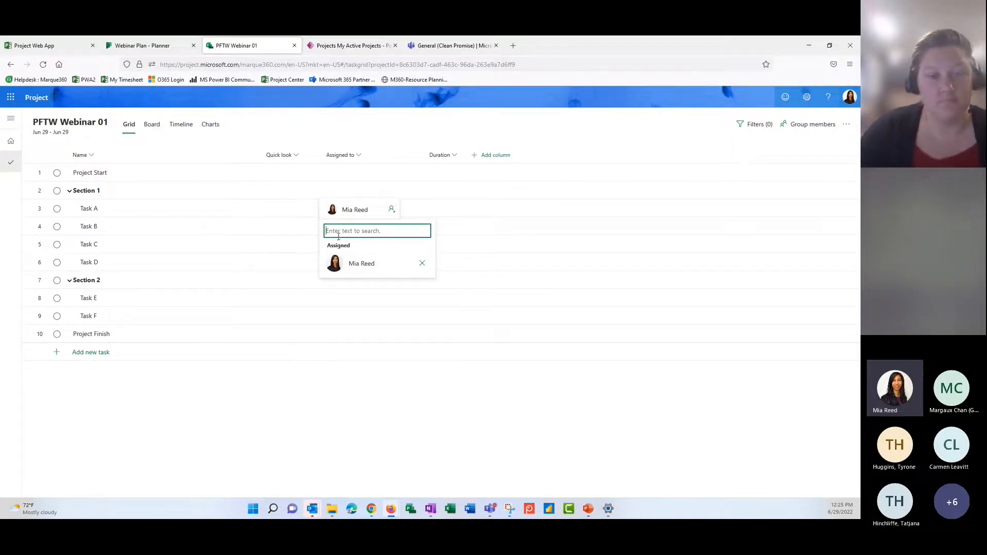
left_click(309, 230)
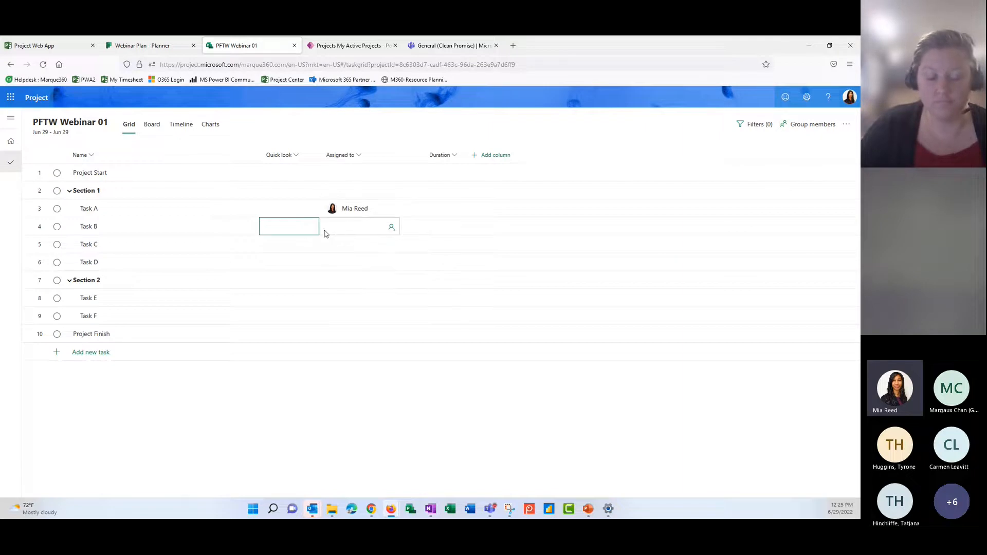
left_click(392, 226)
left_click(360, 282)
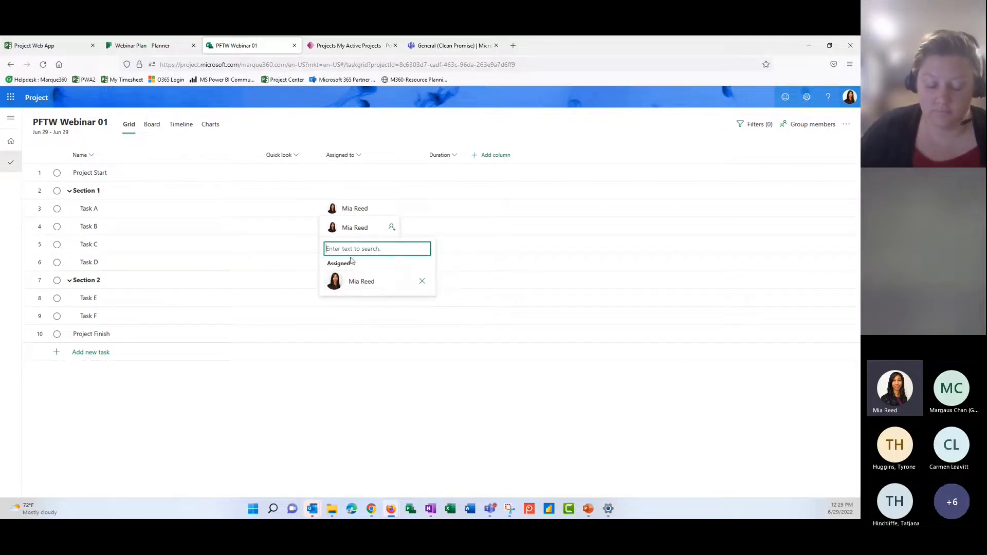
- Assign Task C, Task E and Task F to the same project member as Task A
left_click(360, 309)
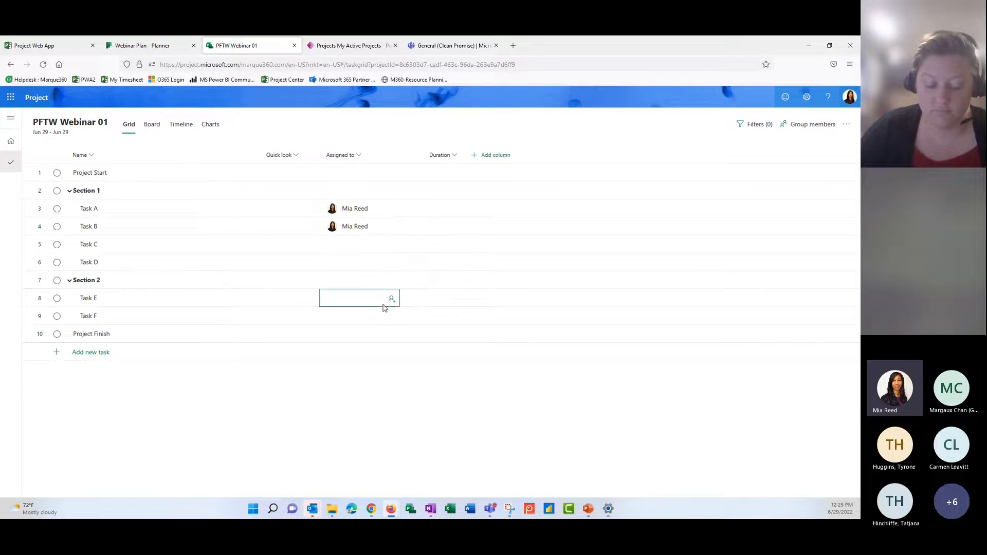
left_click(391, 299)
left_click(362, 353)
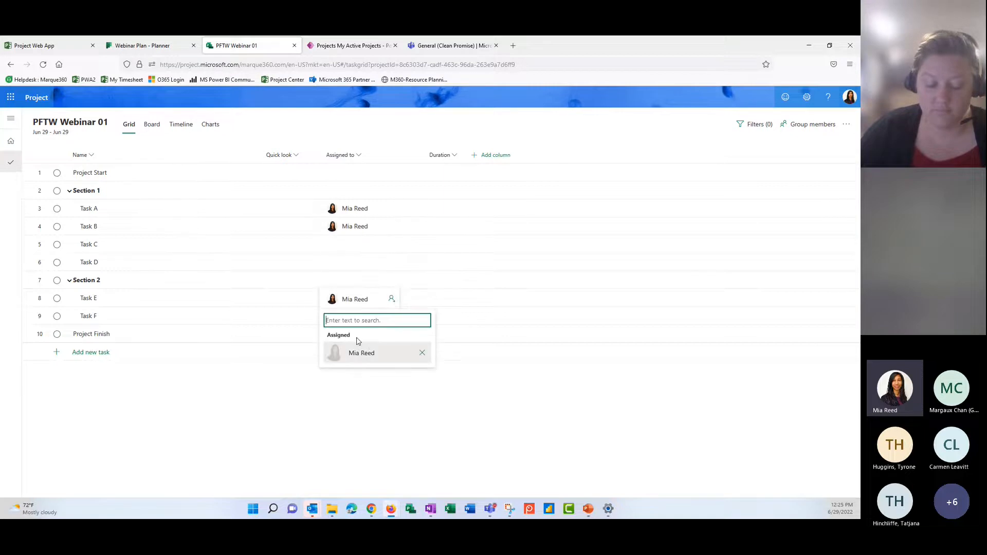
left_click(360, 245)
left_click(391, 246)
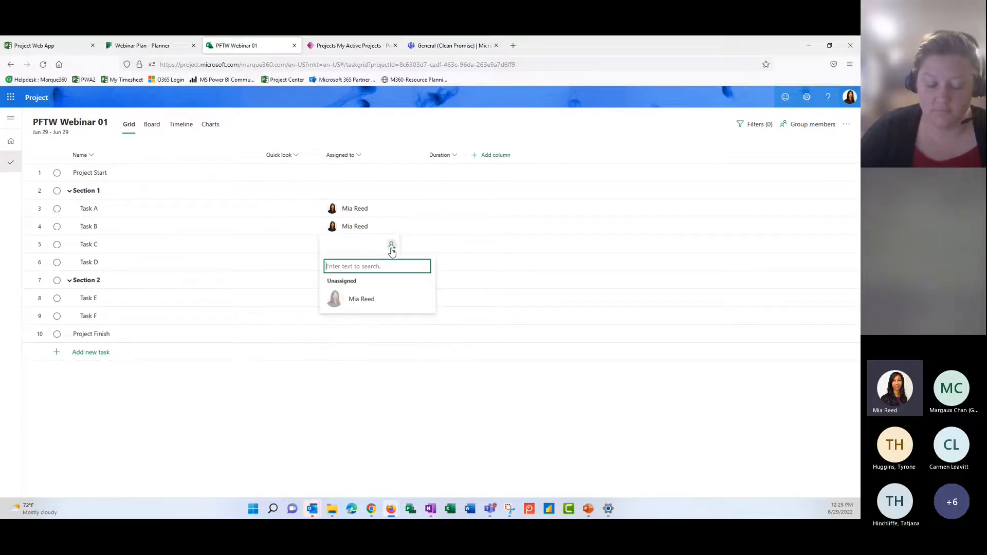
left_click(355, 299)
left_click(334, 322)
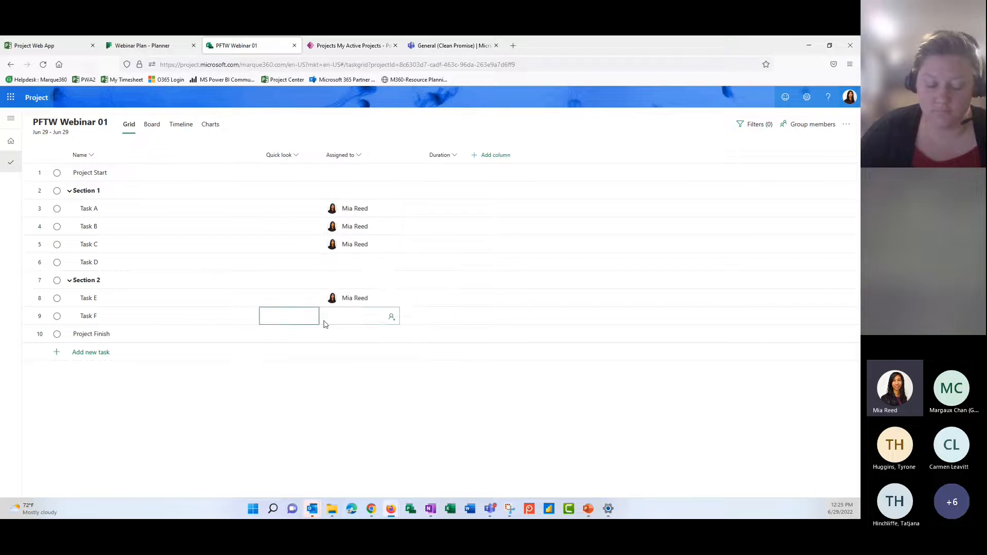
left_click(391, 317)
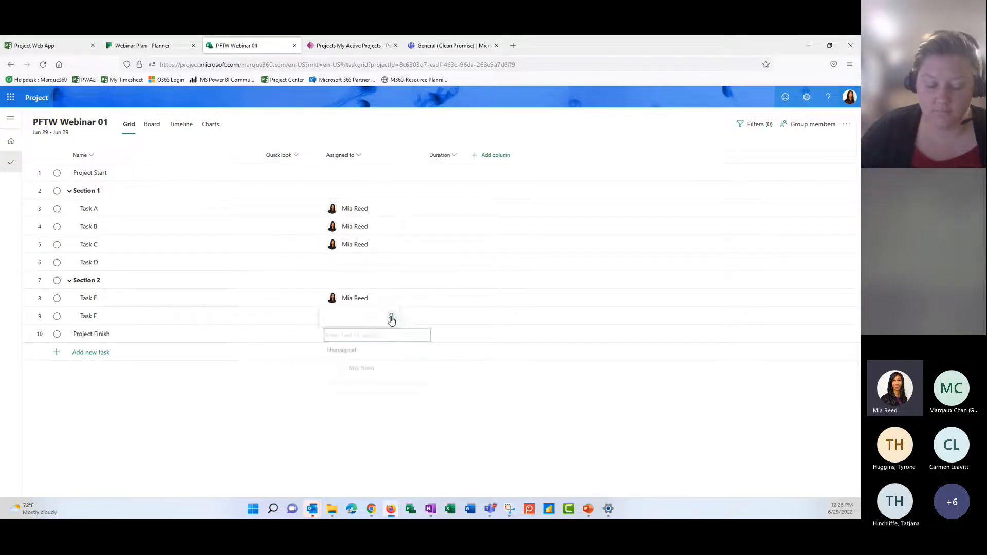
left_click(353, 370)
left_click(299, 385)
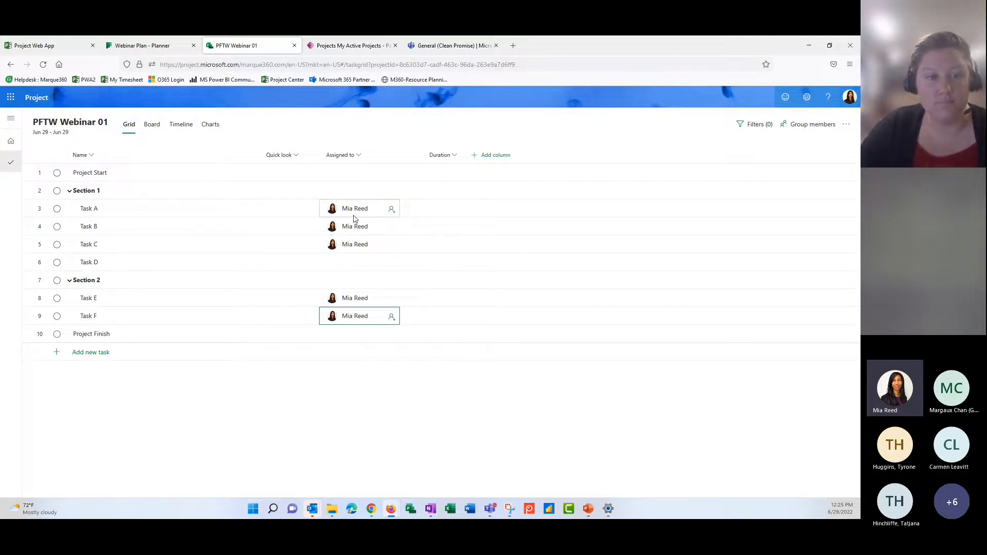
- Set the duration of Project Start to 0 days and of Task A, Task B and Task C to 1 day each
left_click(444, 176)
type("0")
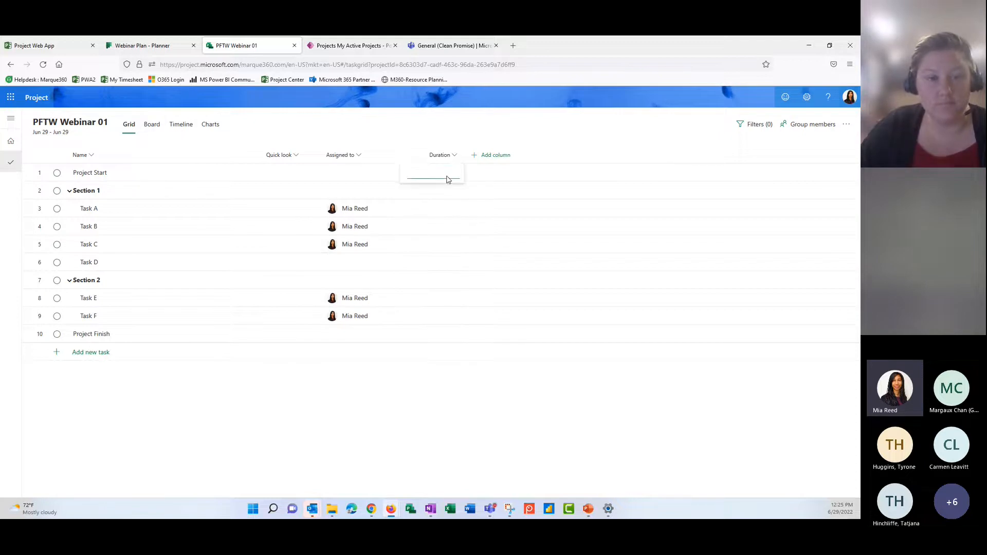
left_click(447, 212)
type("1")
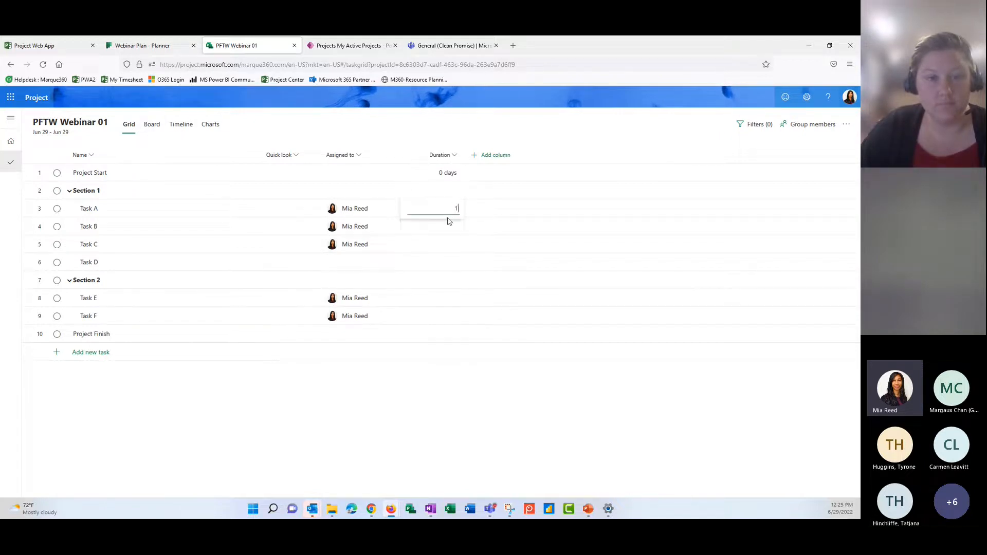
left_click(448, 228)
type("1")
left_click(449, 246)
type("1")
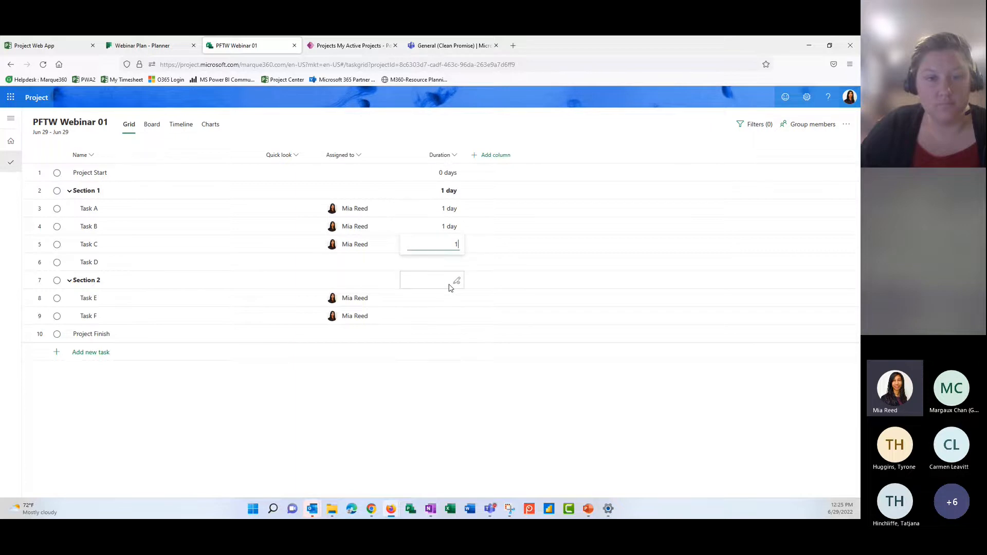
- Set the duration of Task D, Task E and Task F to 1 day each and of Project Finish to 0 days
left_click(448, 305)
left_click(449, 263)
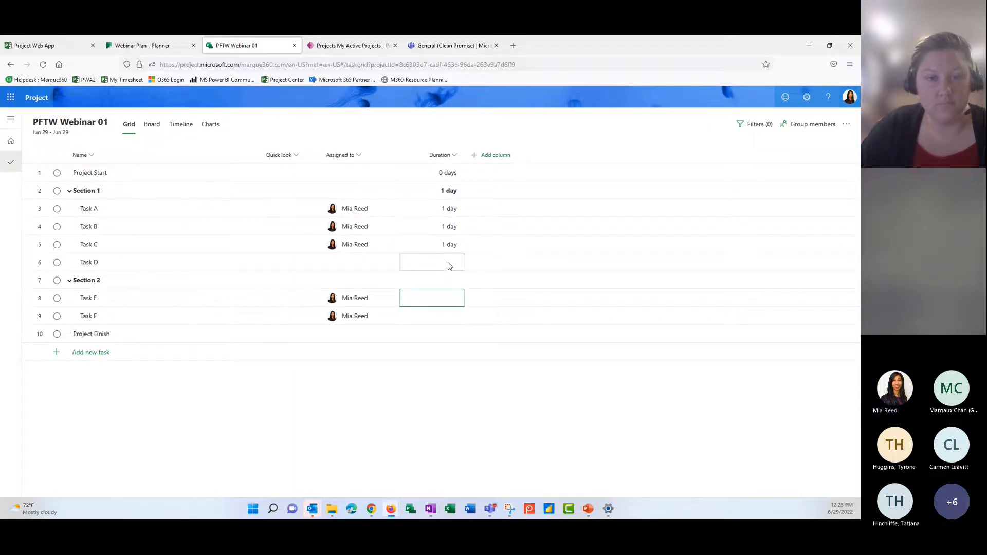
type("1")
left_click(456, 298)
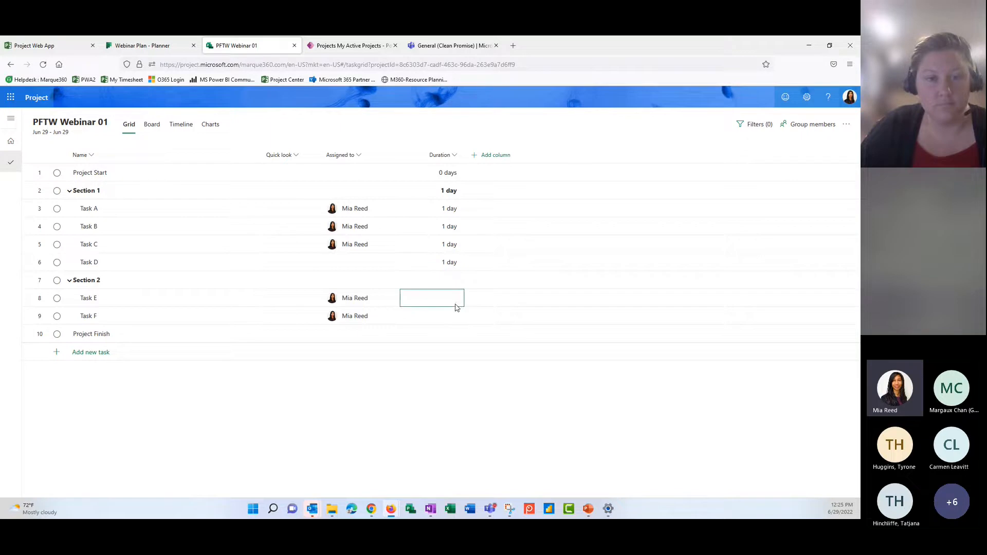
type("1")
left_click(452, 322)
type("1")
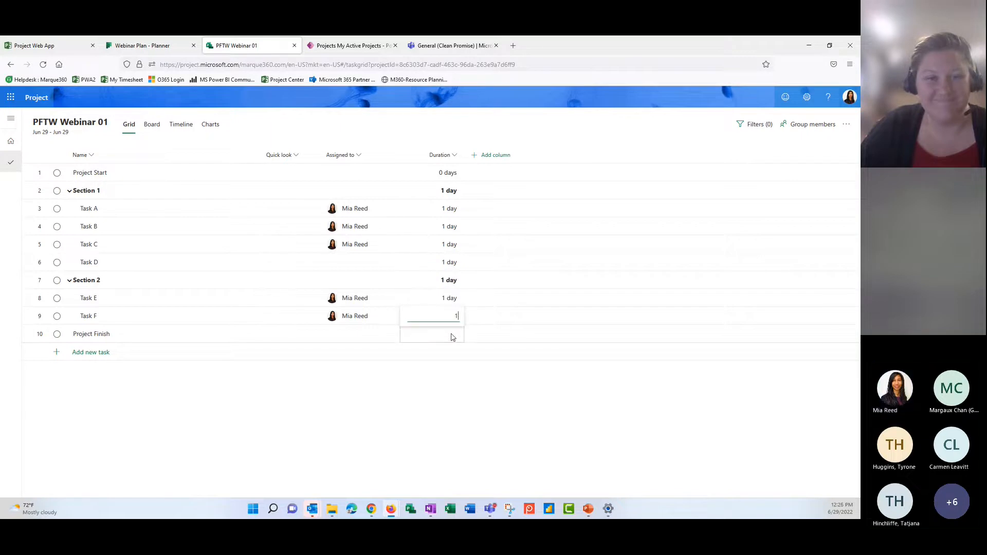
left_click(453, 336)
- Assign Task D to the same project member as the other tasks
left_click(344, 271)
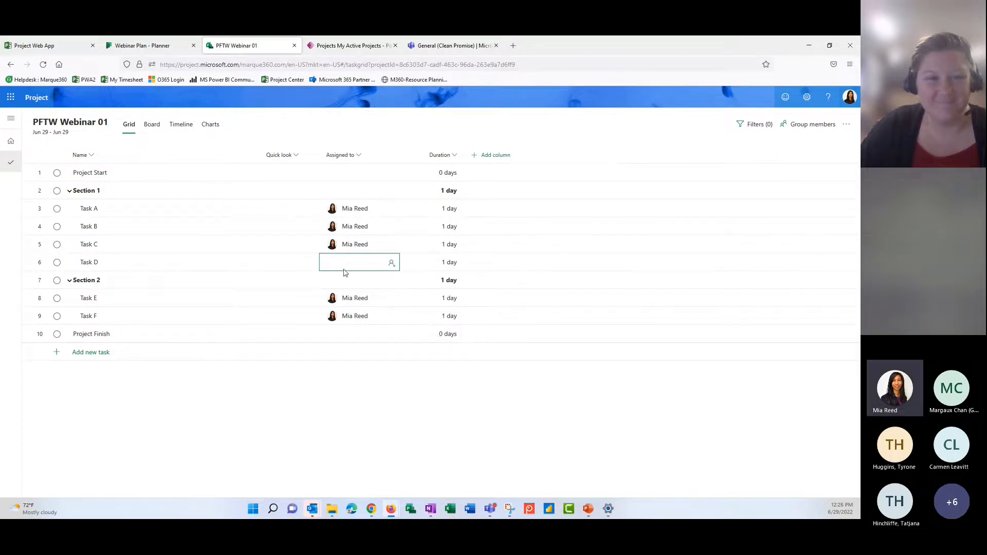
left_click(391, 263)
left_click(386, 318)
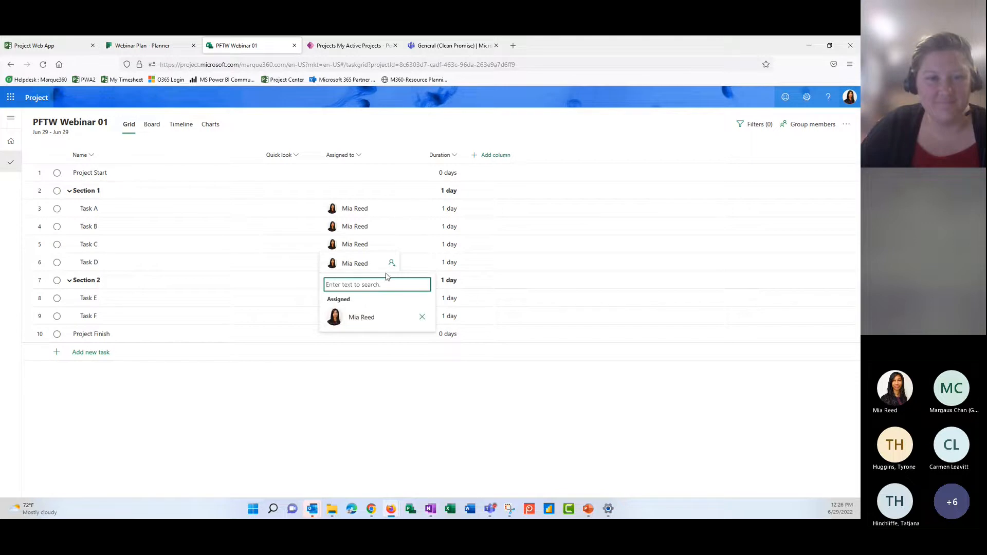
- Add a colleague found by first name as second assignee of Task D, creating the private group PFTW Webinar 01 for the project
type("ery")
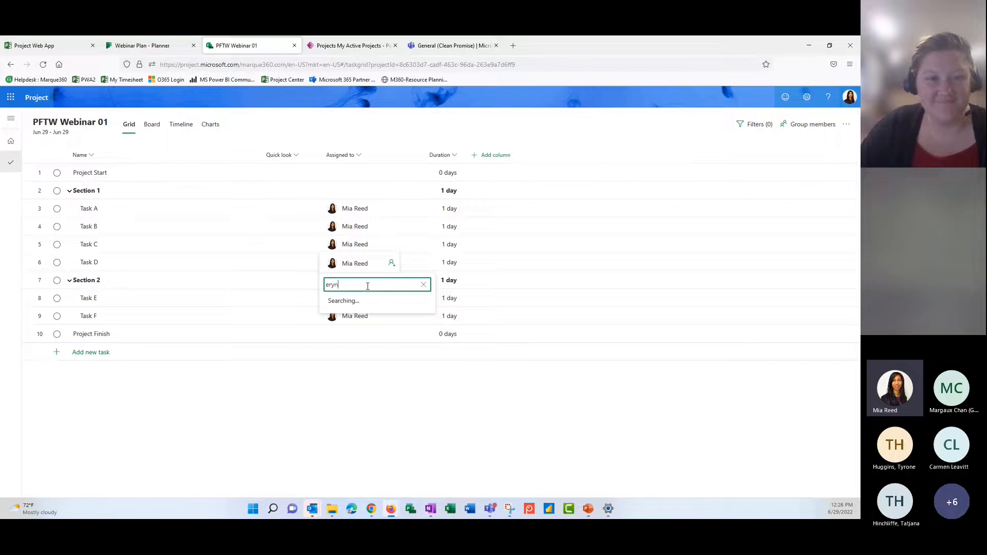
type("n")
left_click(366, 378)
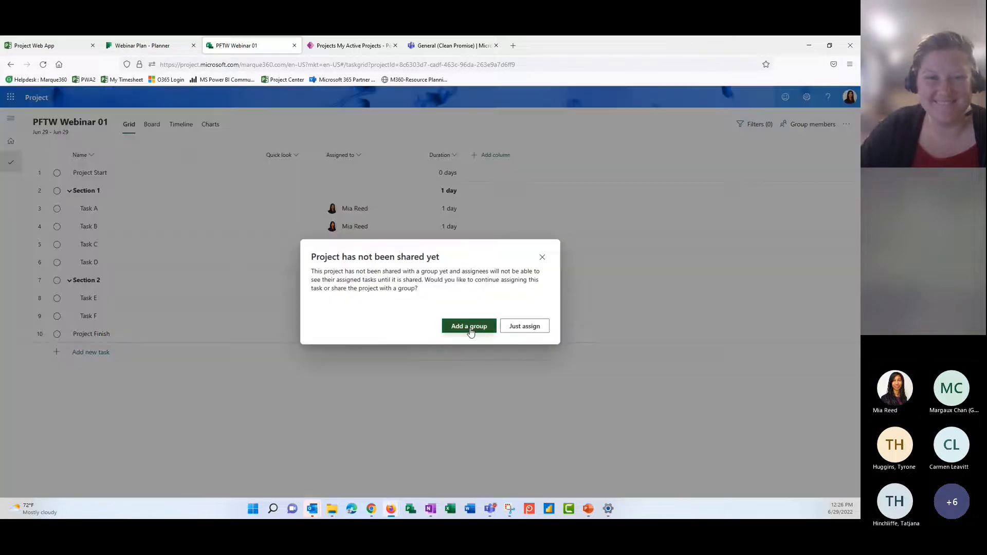
left_click(483, 329)
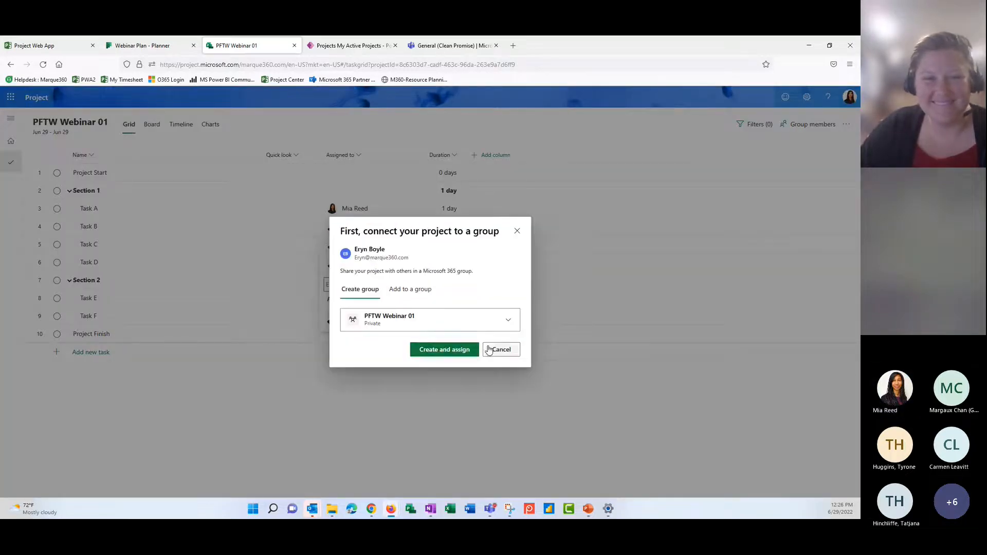
left_click(443, 349)
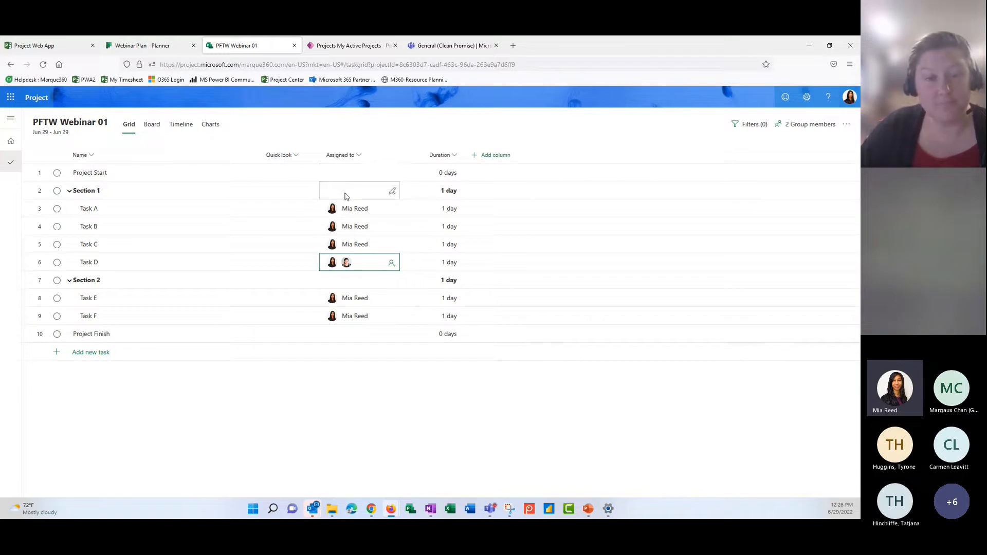
- Add the Start and Effort columns to the task grid
left_click(496, 160)
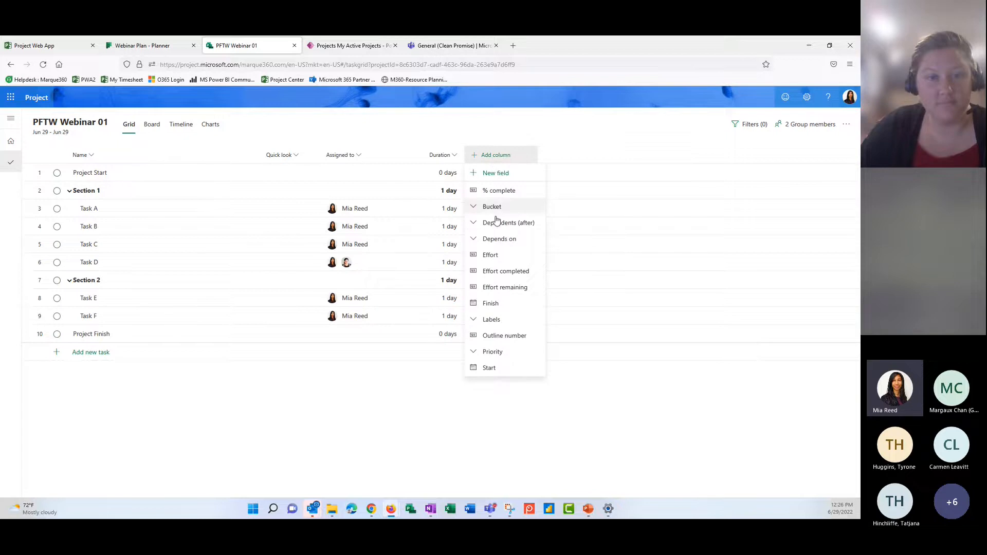
left_click(504, 369)
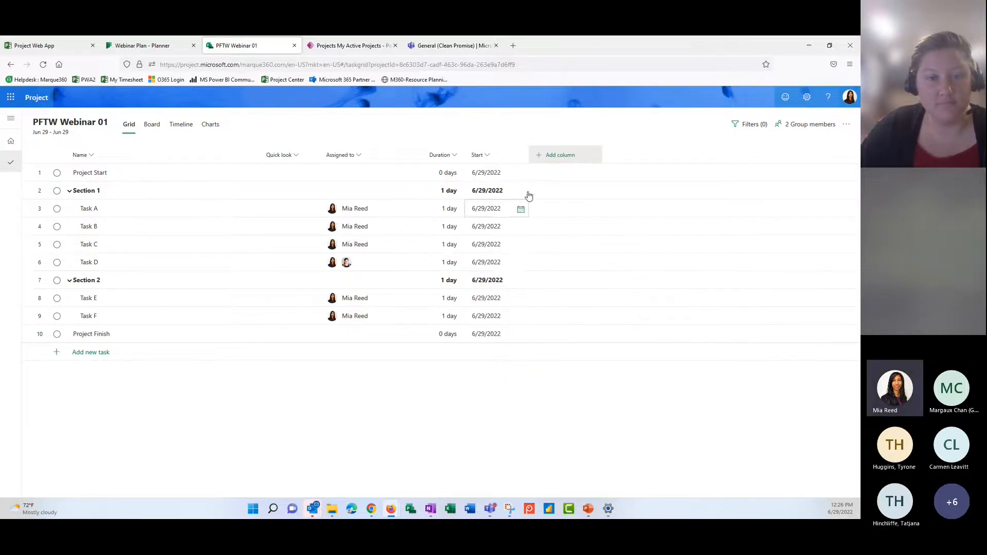
left_click(555, 160)
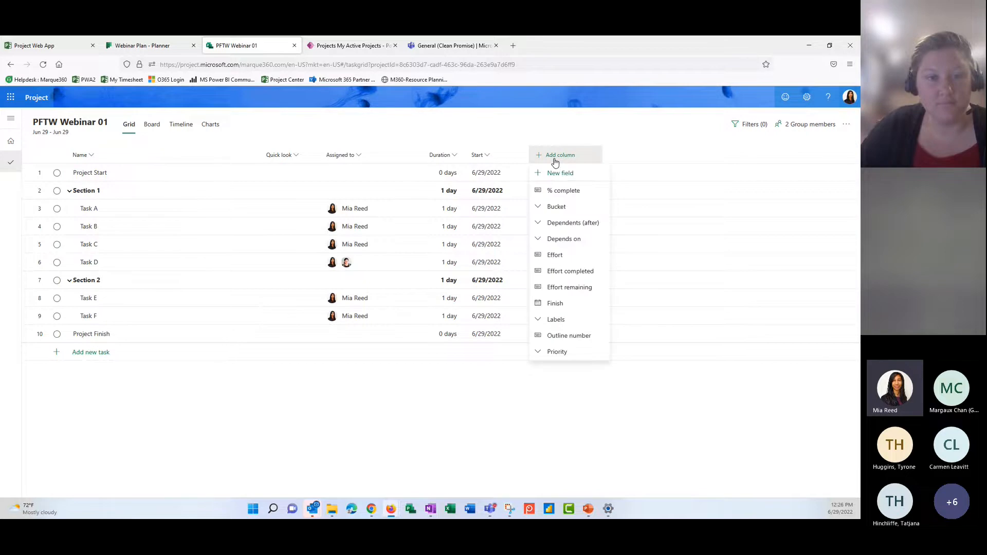
left_click(558, 256)
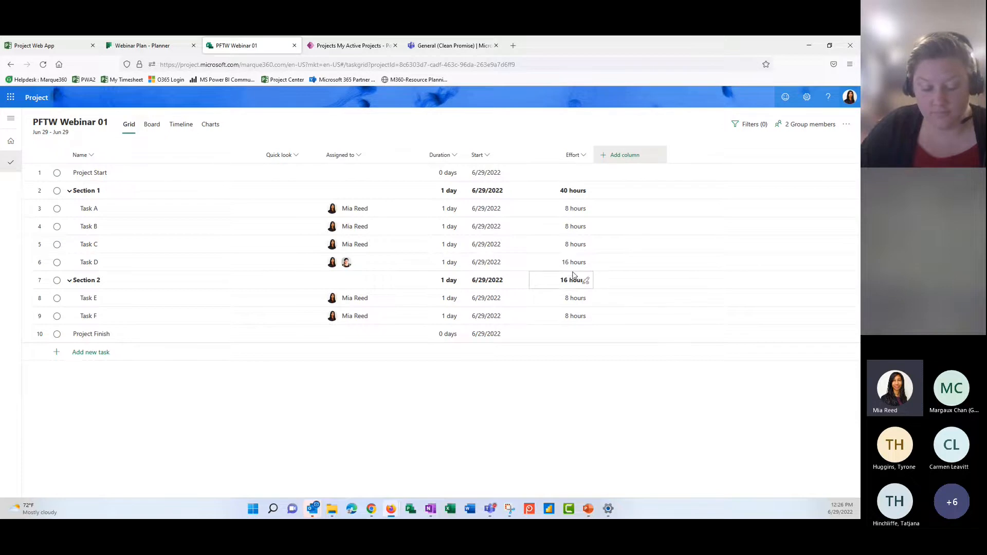
- Set the effort of Task E in Section 2 to 6 hours
left_click(572, 216)
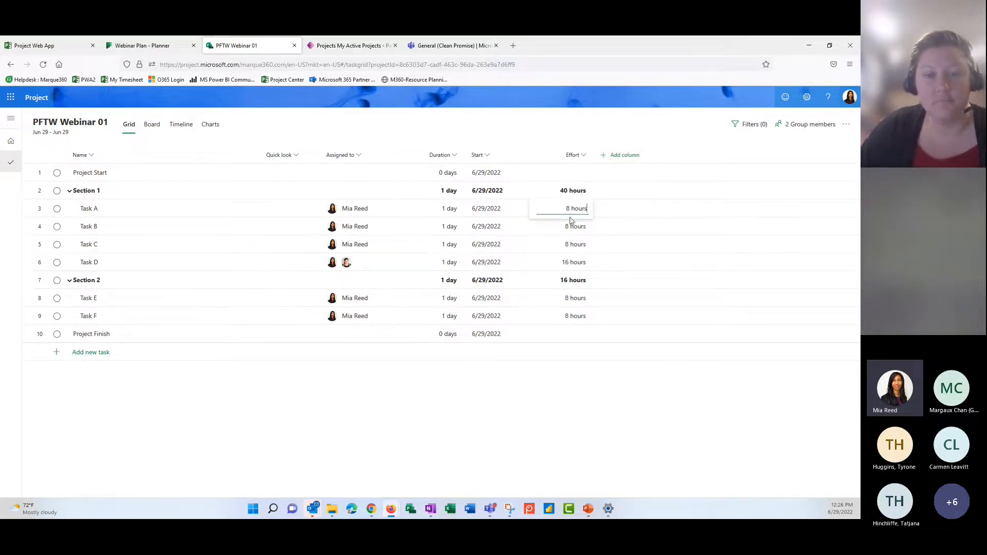
left_click(578, 306)
left_click(577, 304)
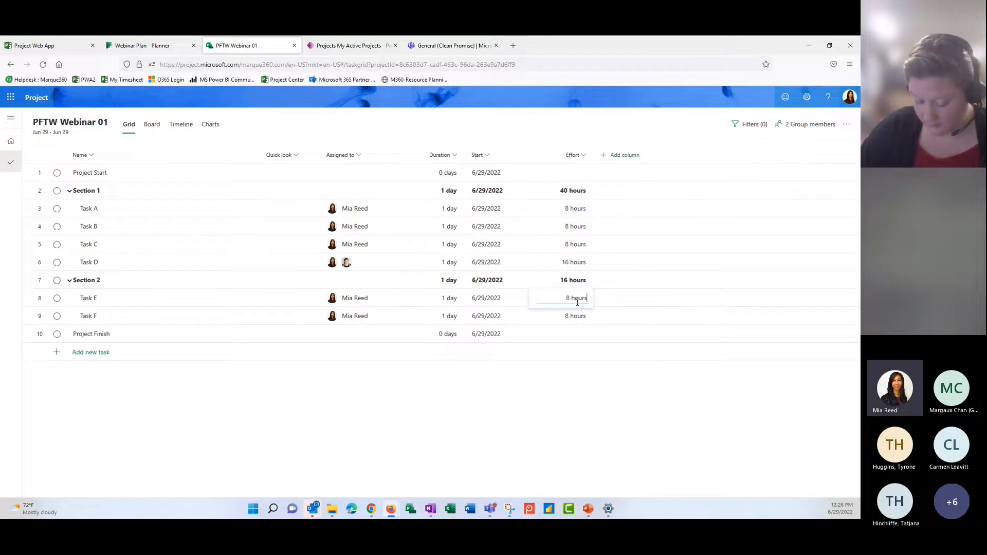
type("6")
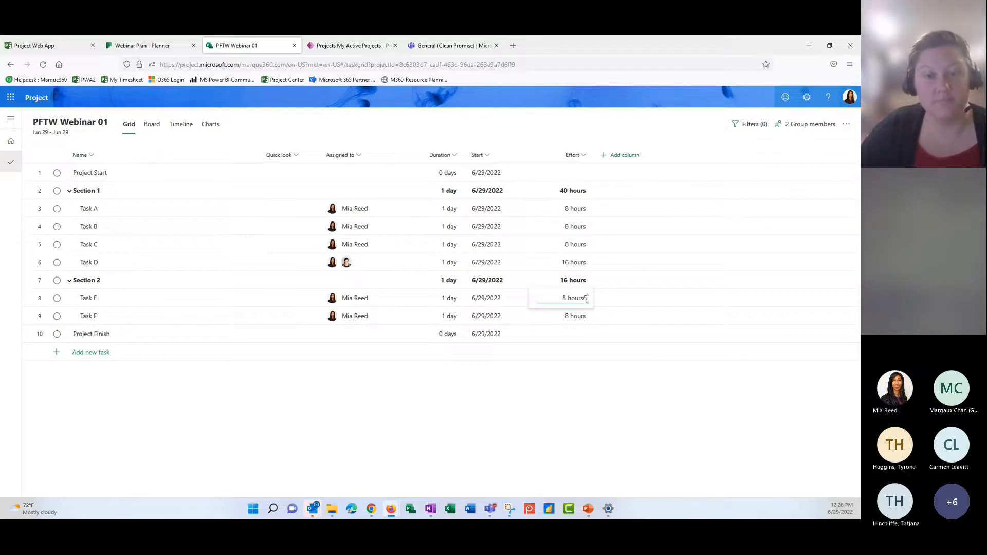
key("ctrl+a")
type("6")
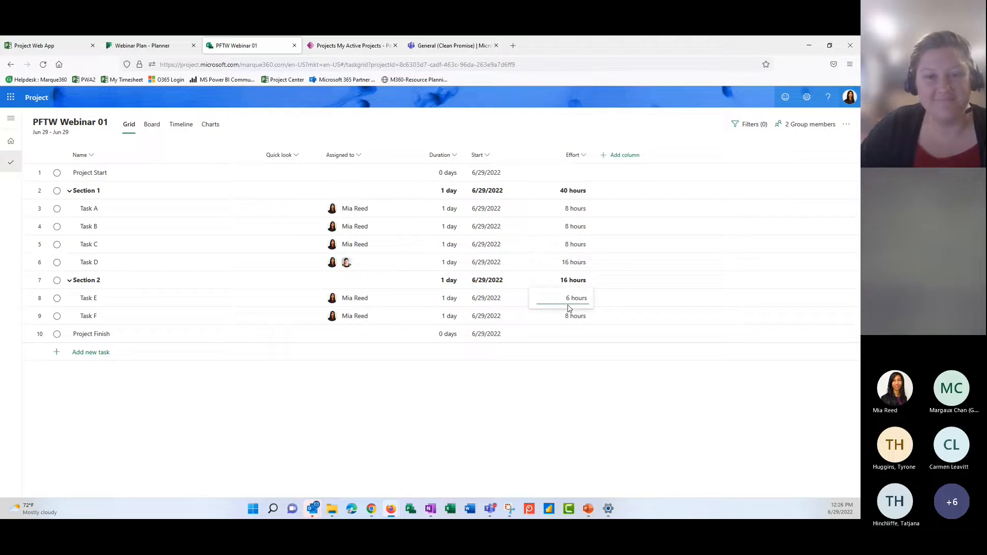
left_click(579, 332)
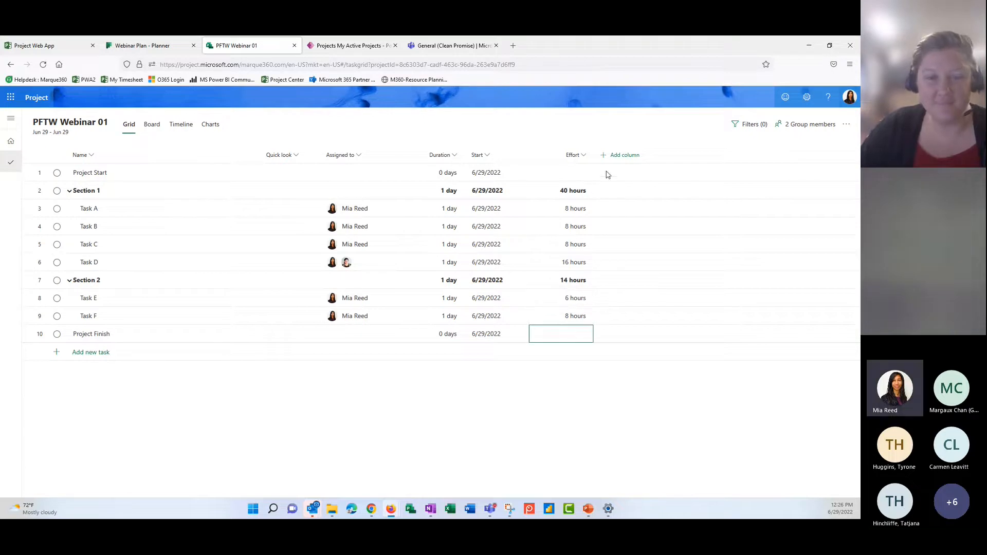
- Add the Depends on column to the task grid
left_click(619, 155)
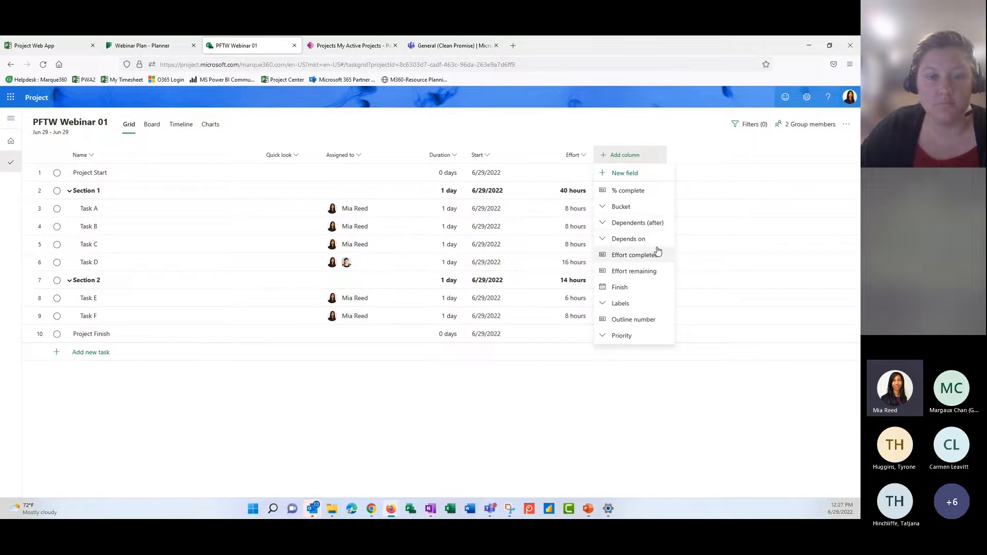
left_click(624, 240)
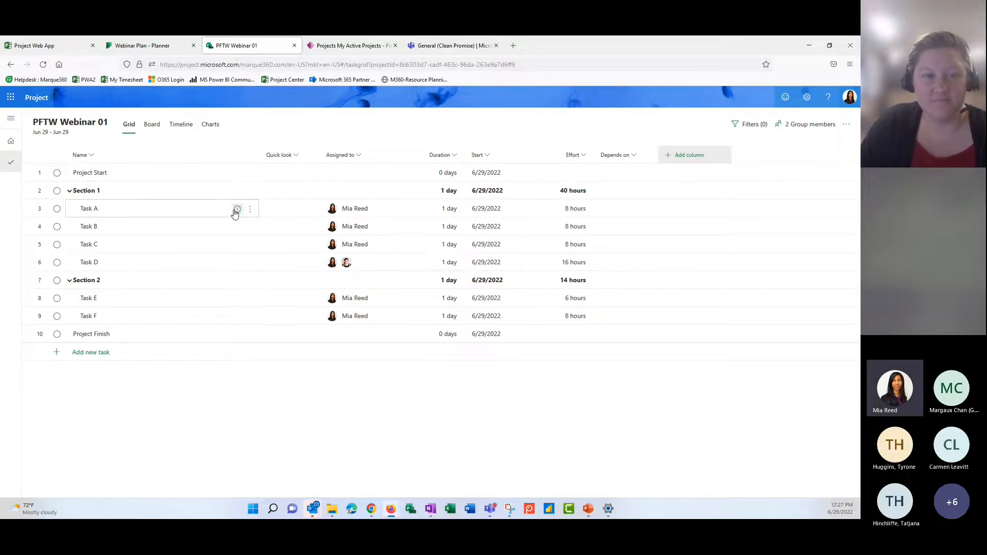
- Examine Task A's details from scheduling and effort fields down to dependencies, attachments and conversation, and close them again
left_click(236, 212)
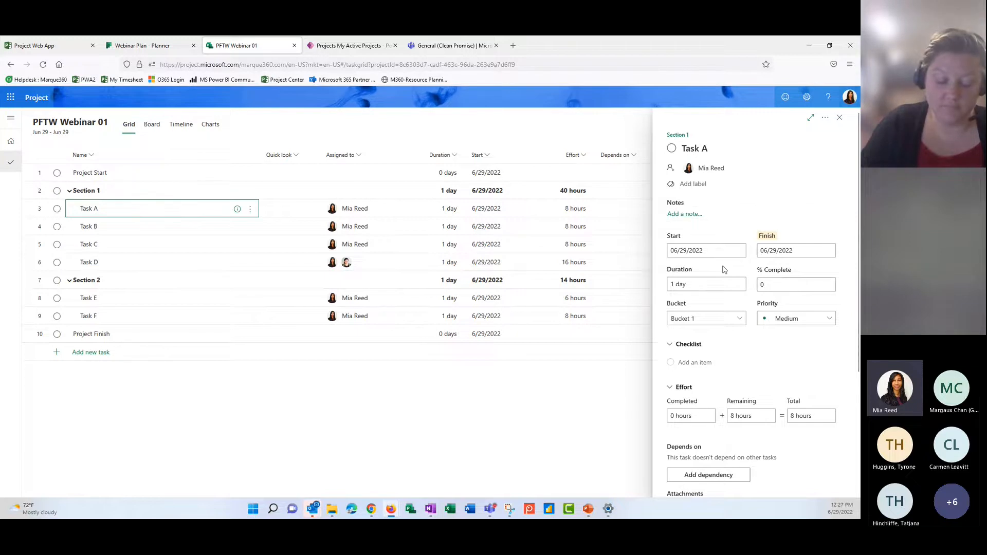
scroll(734, 433, "down", 3)
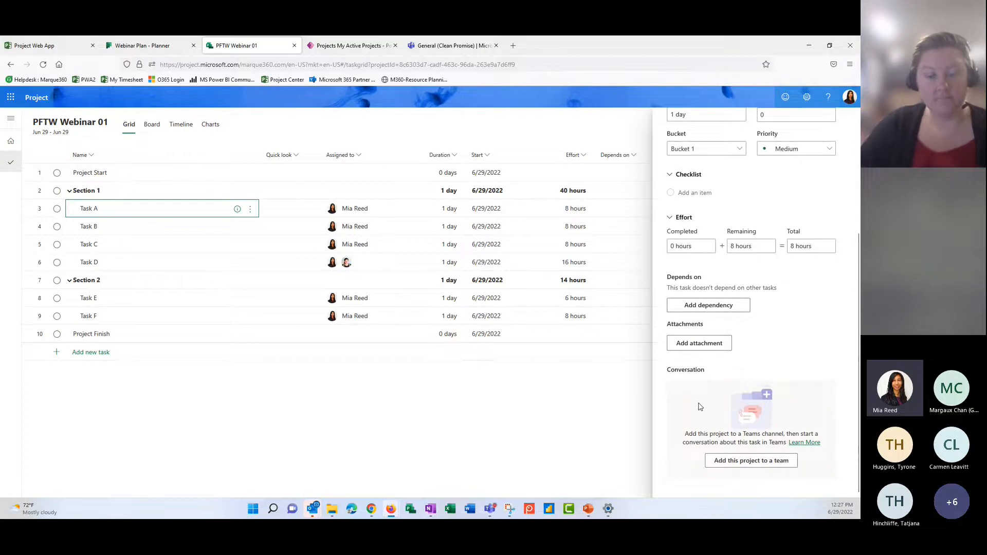
scroll(714, 355, "up", 3)
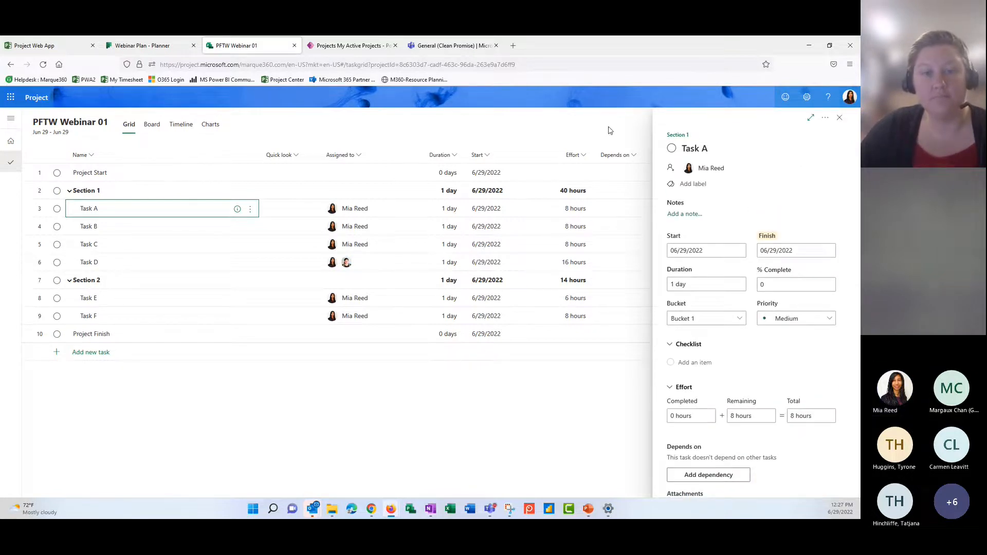
left_click(839, 117)
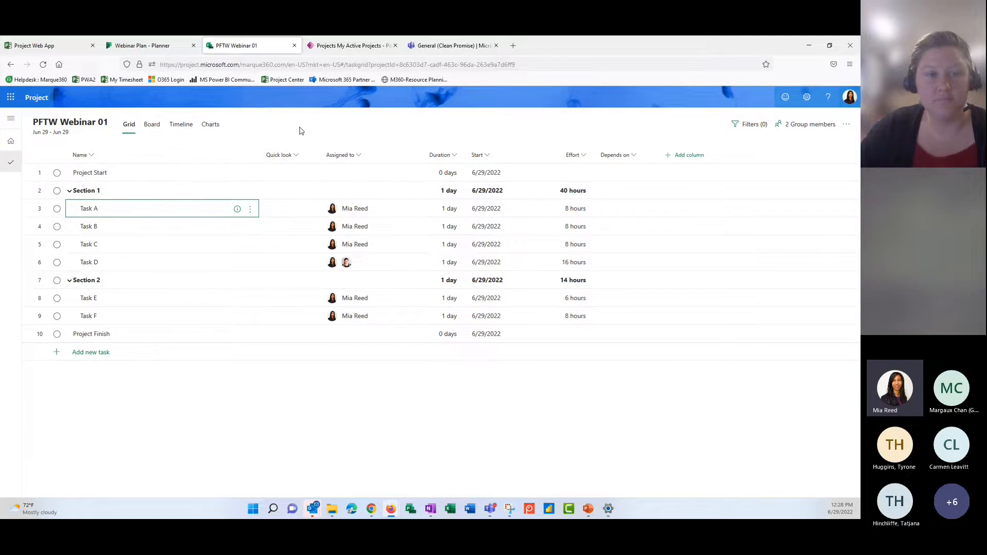
- Switch the project to its board view and rename Bucket 1 as Bucket A
left_click(152, 125)
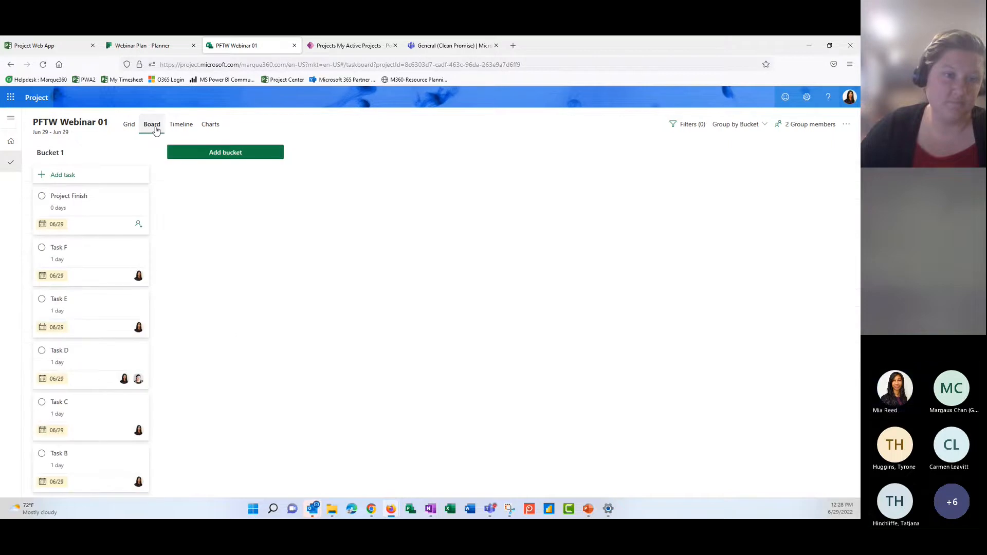
left_click(68, 155)
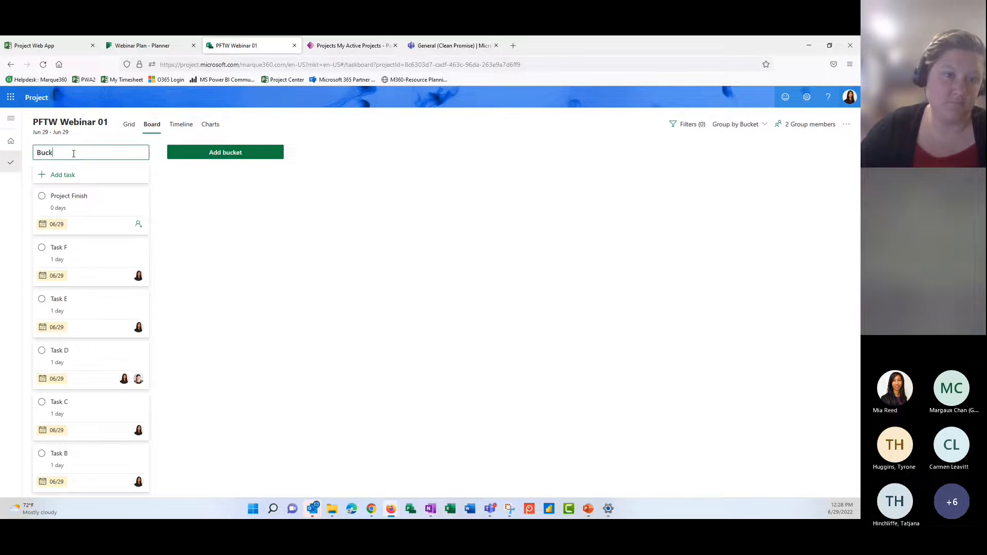
type("et A")
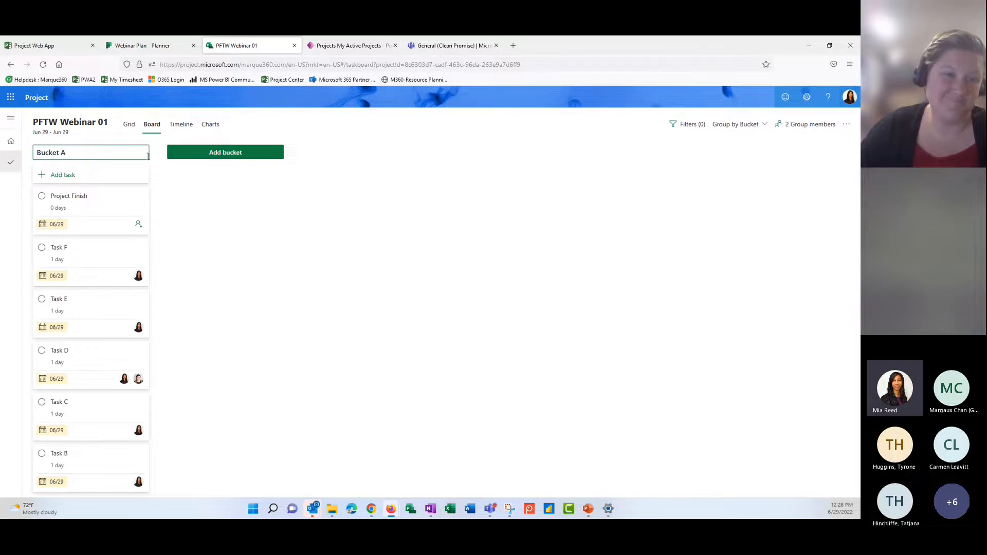
- Add two more buckets to the board, named Bucket B and Bucket C
left_click(223, 153)
type("Bucket B")
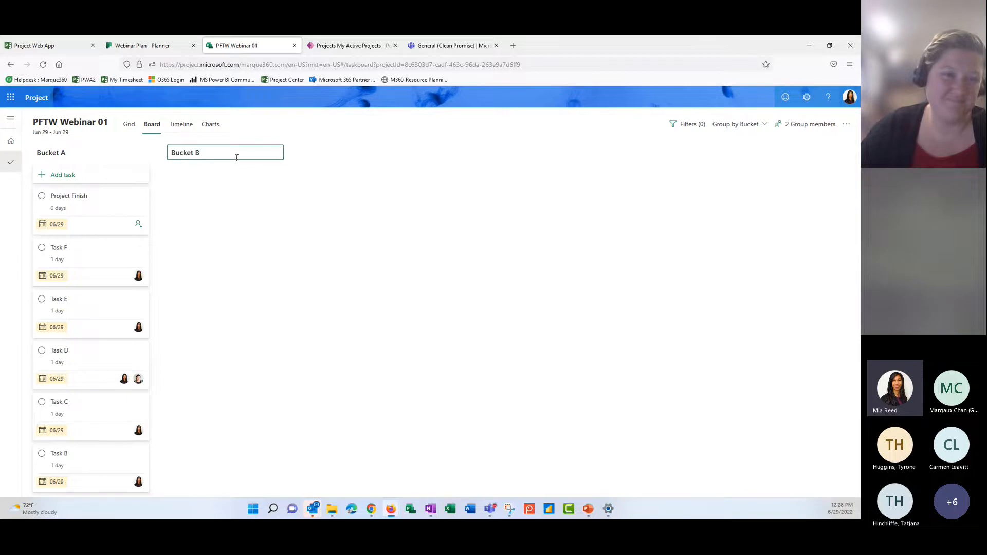
key("Return")
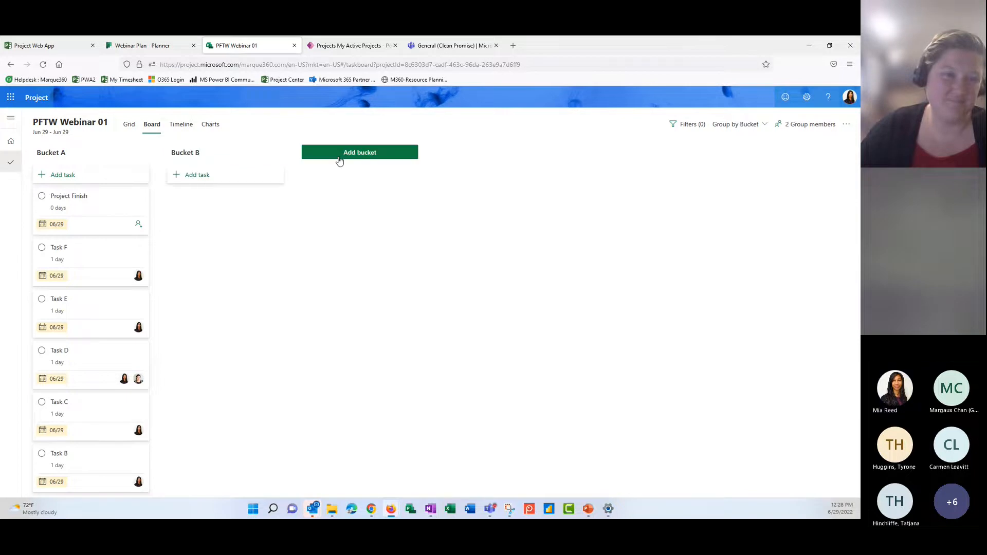
left_click(354, 151)
type("Bucket")
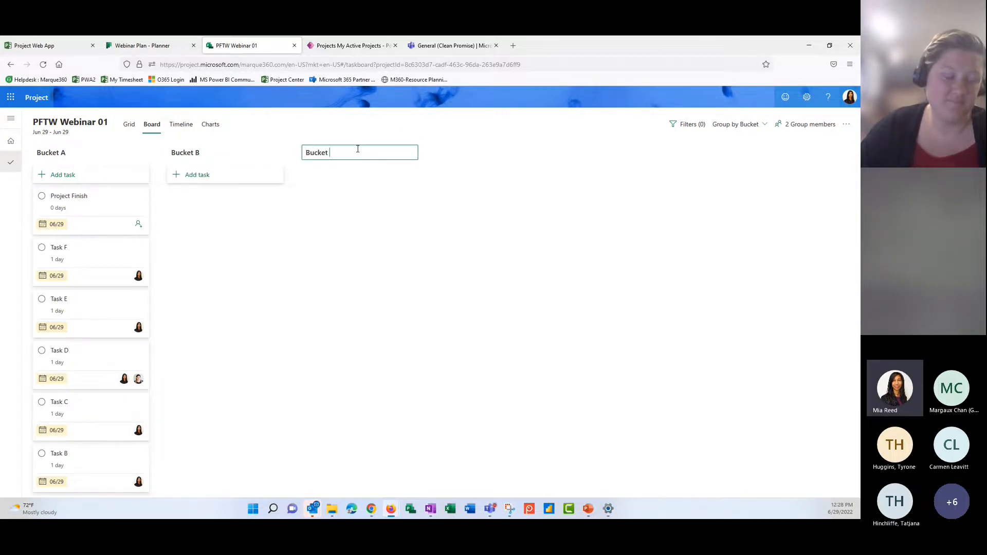
type(" C")
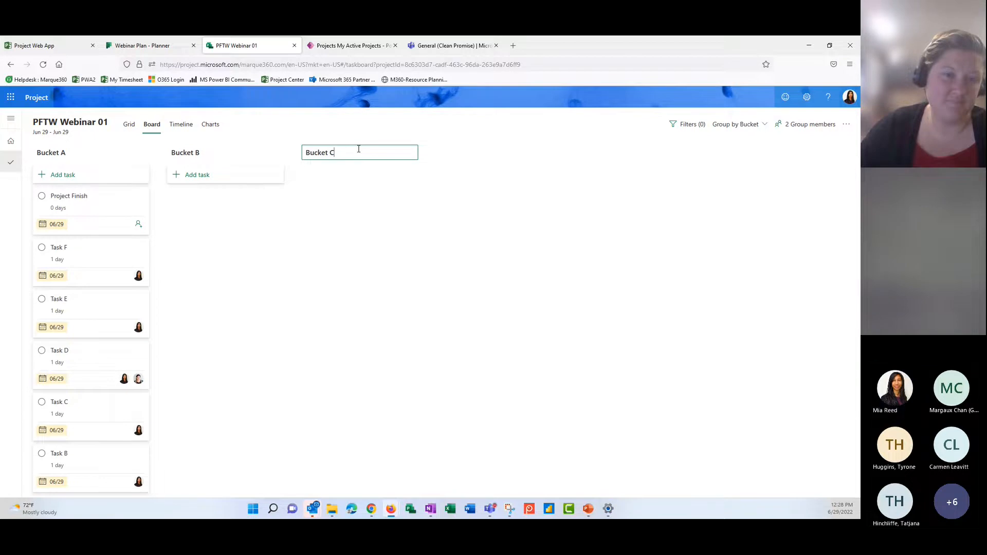
key("Return")
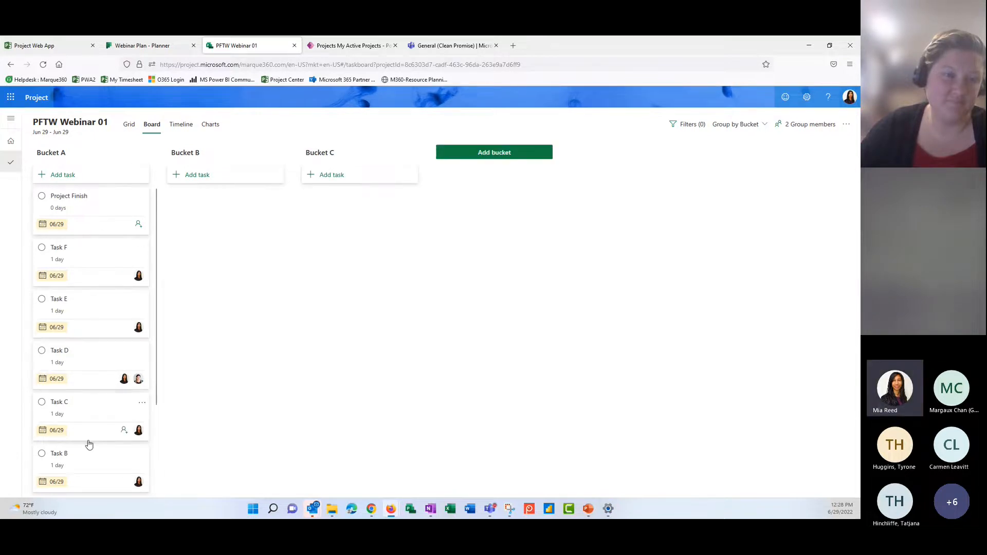
- Move Task A, Project Start and Task D to Bucket B, and Task B and Task C to Bucket C
scroll(89, 454, "down", 2)
left_click_drag(91, 403, 214, 218)
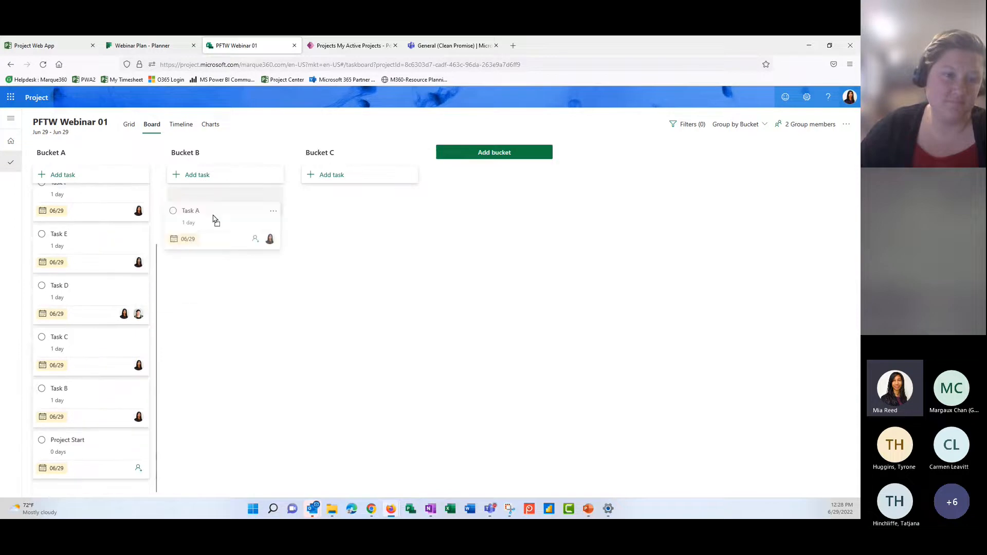
left_click_drag(82, 399, 360, 212)
left_click_drag(74, 452, 208, 262)
left_click_drag(105, 394, 320, 289)
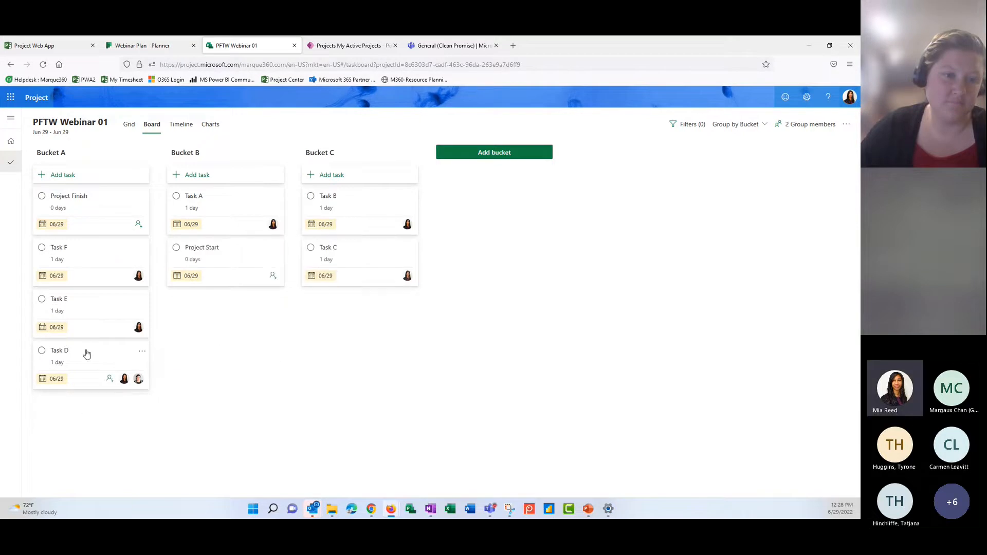
left_click_drag(85, 350, 181, 307)
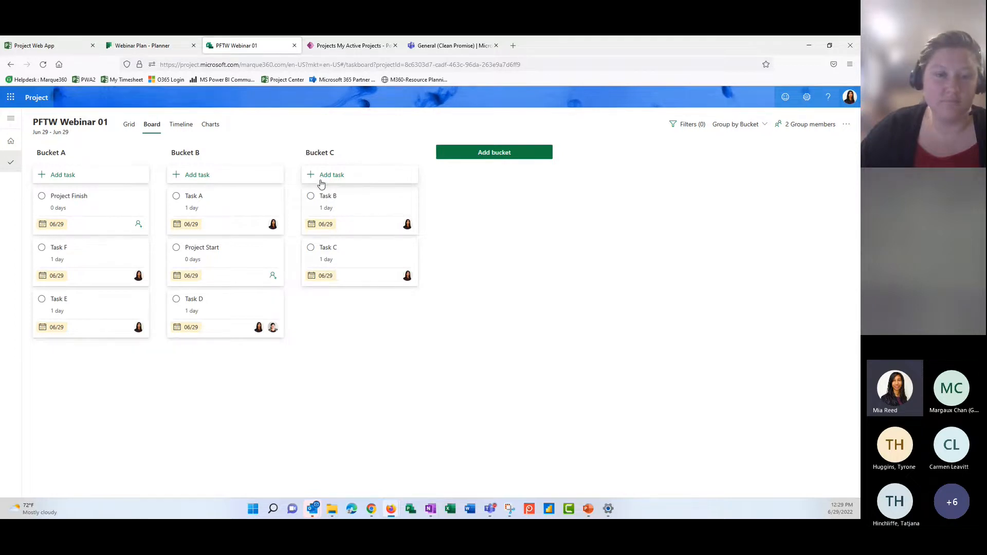
- Add the checklist items part 1 and part 2 to Task A and close its details
left_click(221, 212)
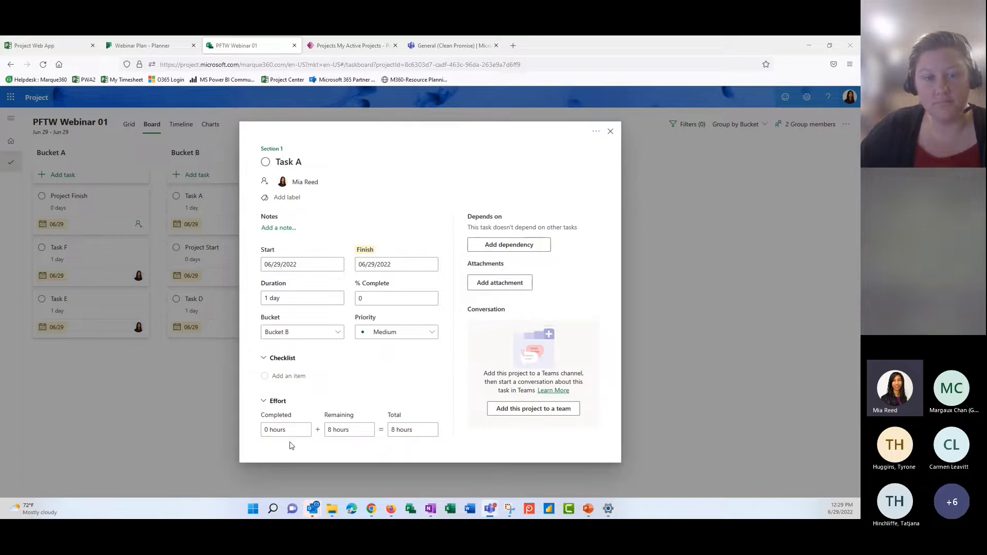
left_click(291, 377)
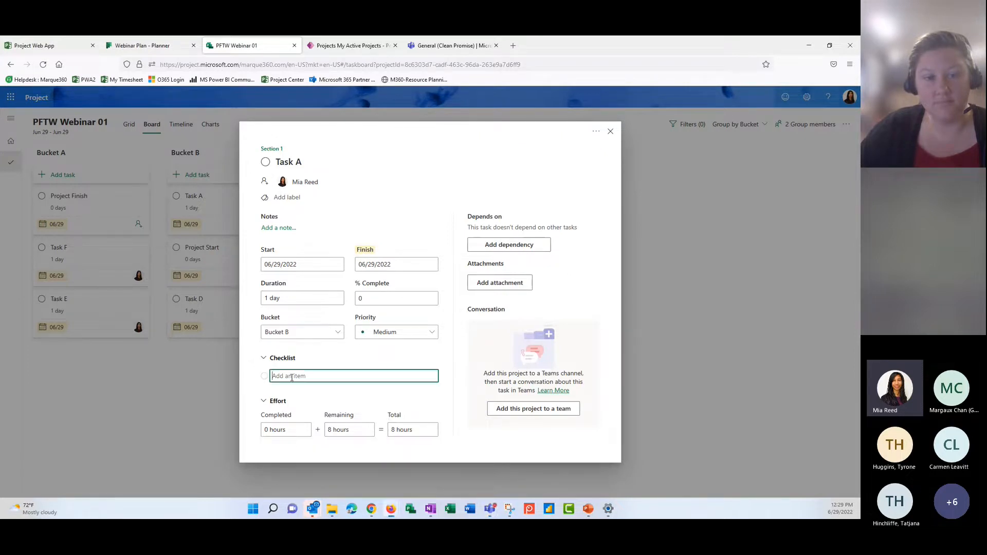
type("part 1")
key("Return")
type("par")
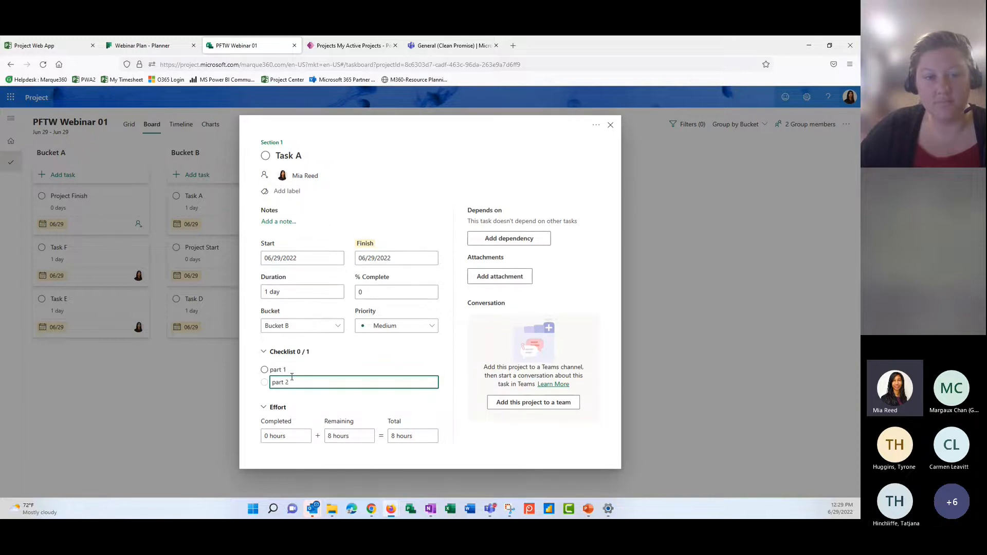
type("t 2")
key("Return")
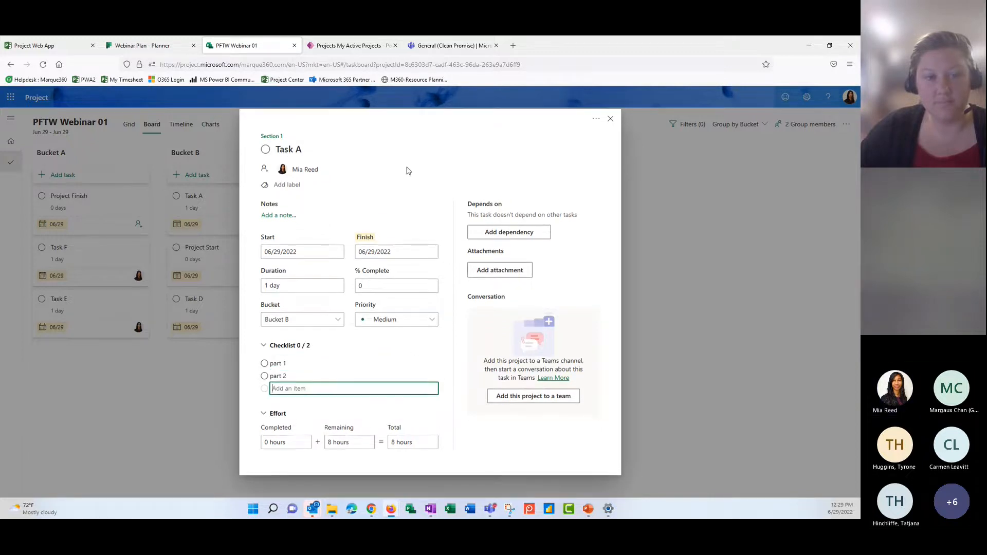
left_click(627, 161)
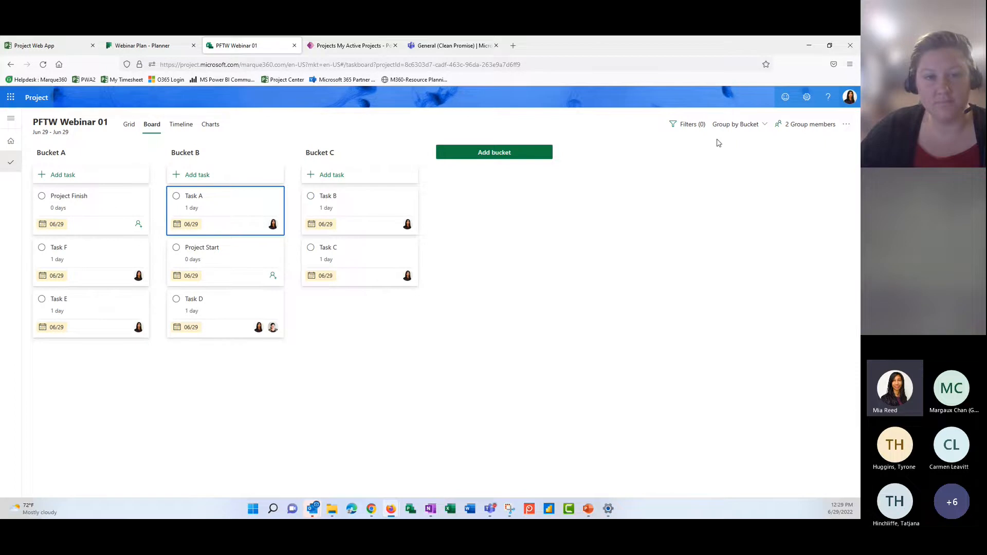
- View the board grouped by Assigned to and by Progress, leaving it grouped by Progress
left_click(766, 126)
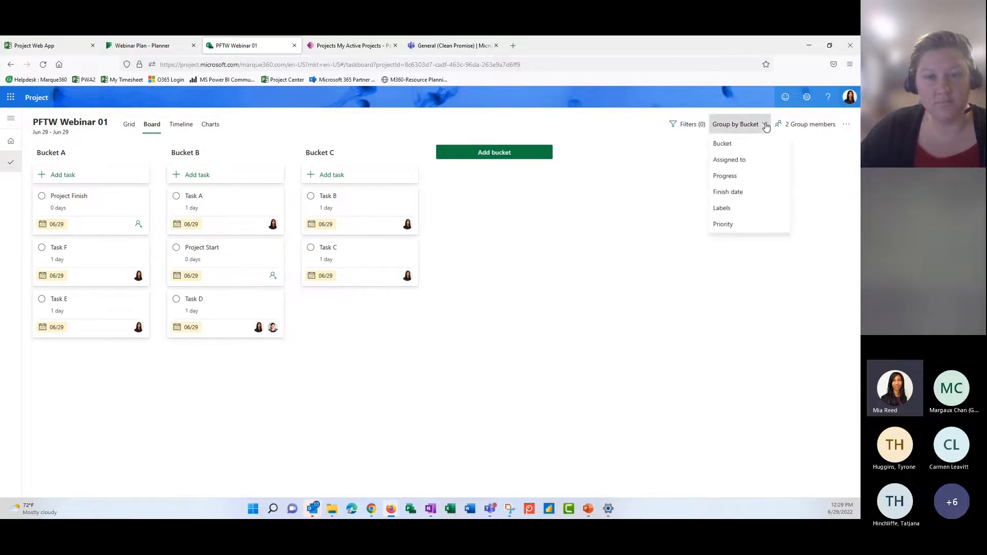
left_click(754, 159)
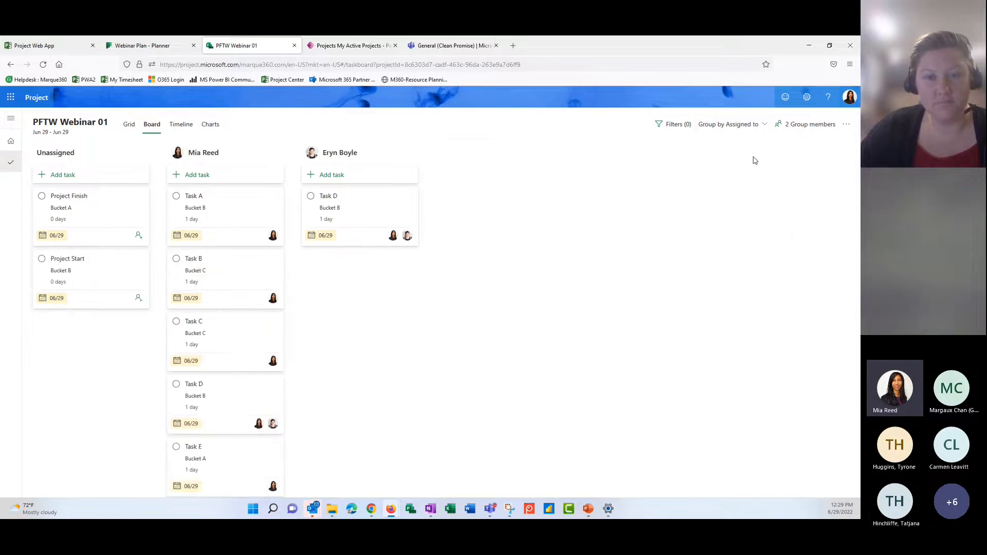
left_click(764, 127)
left_click(739, 176)
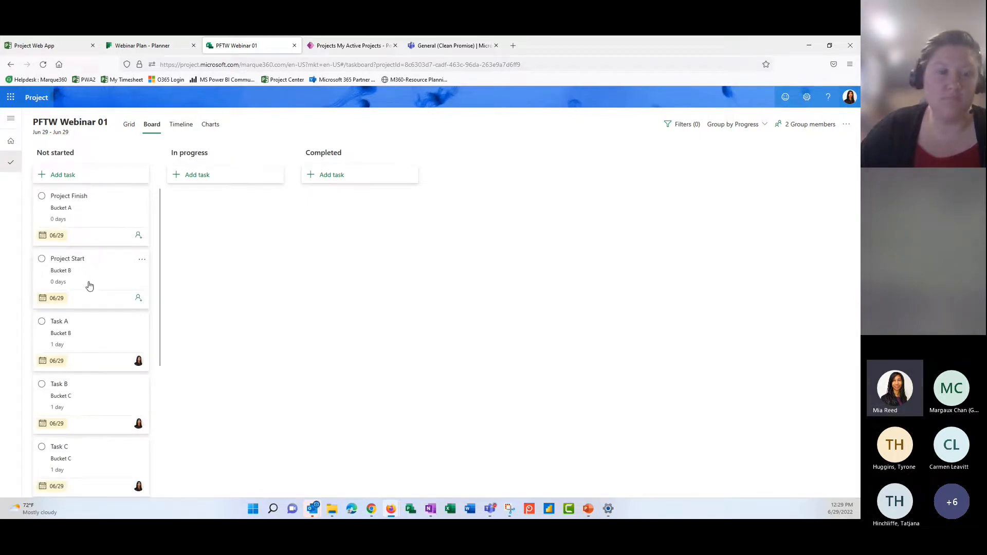
- Move Project Start to In progress on the board and return it to Not started
left_click_drag(89, 286, 178, 278)
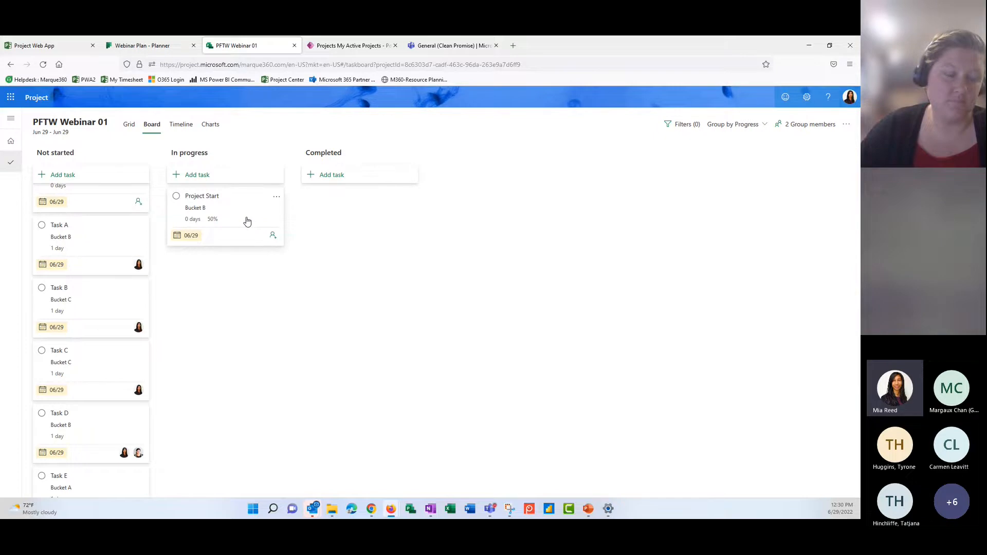
left_click_drag(247, 221, 130, 237)
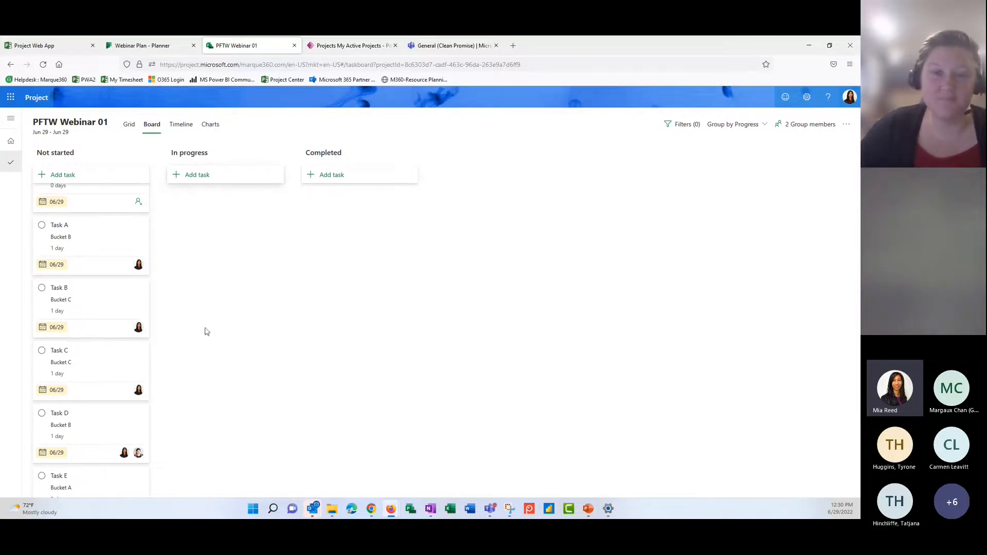
- Look through the board's grouping options and the task filter criteria, including the critical path category
left_click(756, 129)
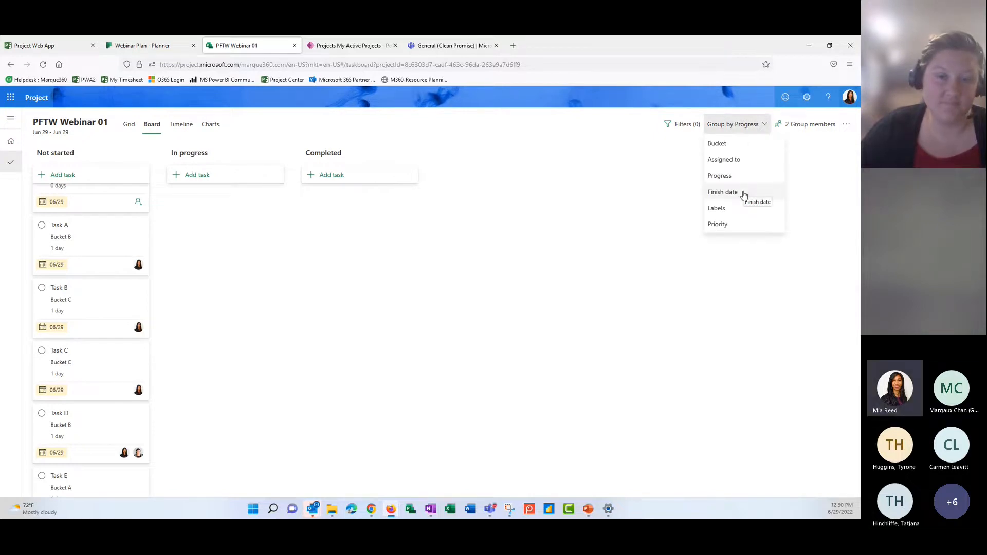
left_click(581, 259)
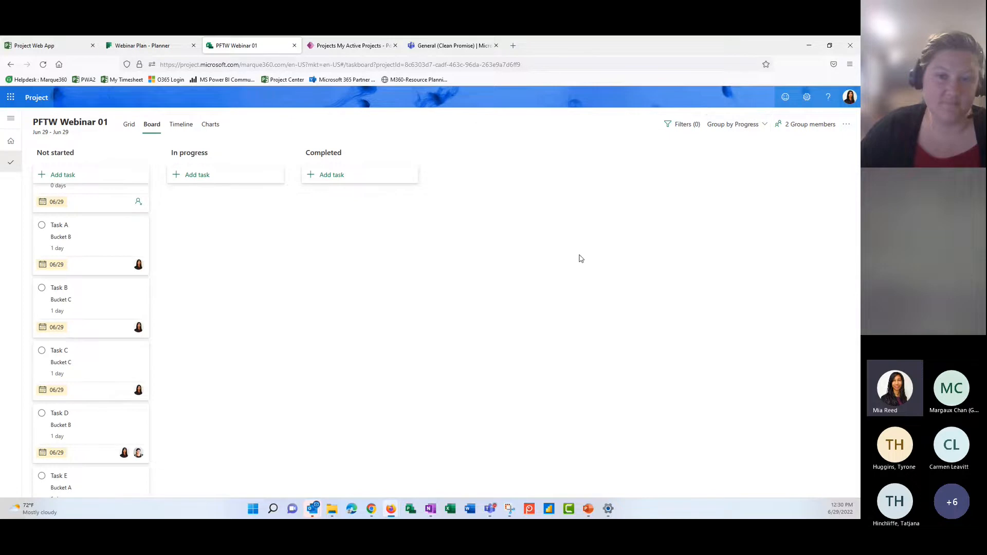
left_click(682, 125)
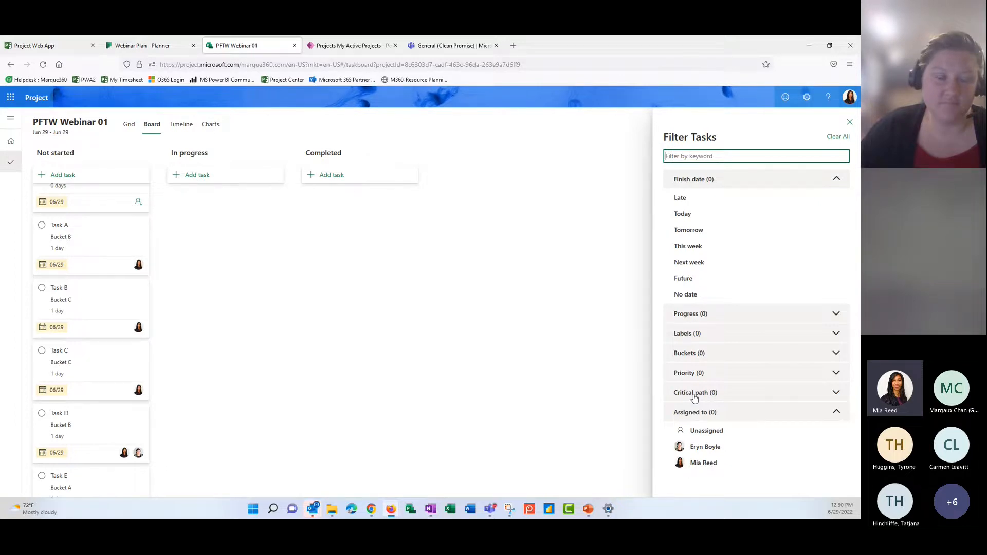
left_click(835, 394)
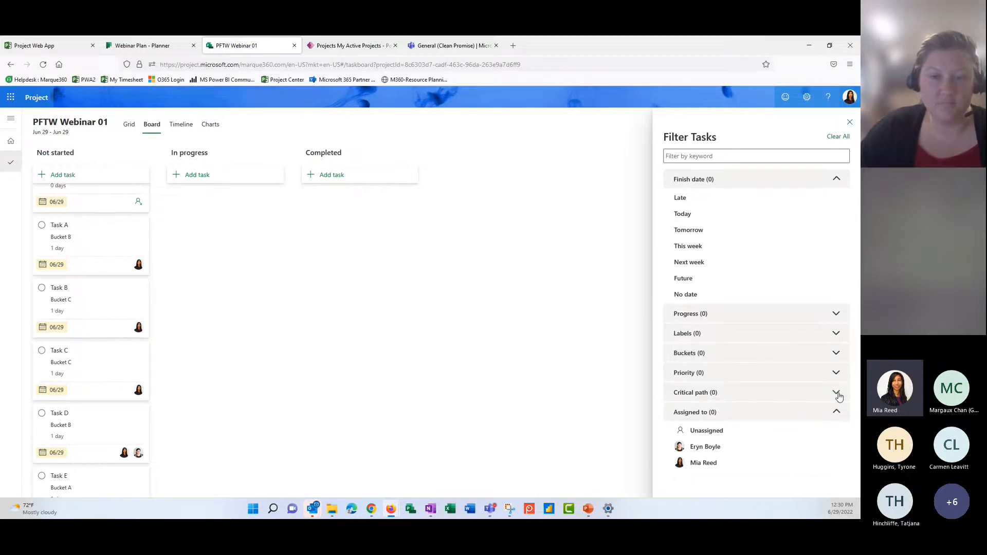
left_click(837, 394)
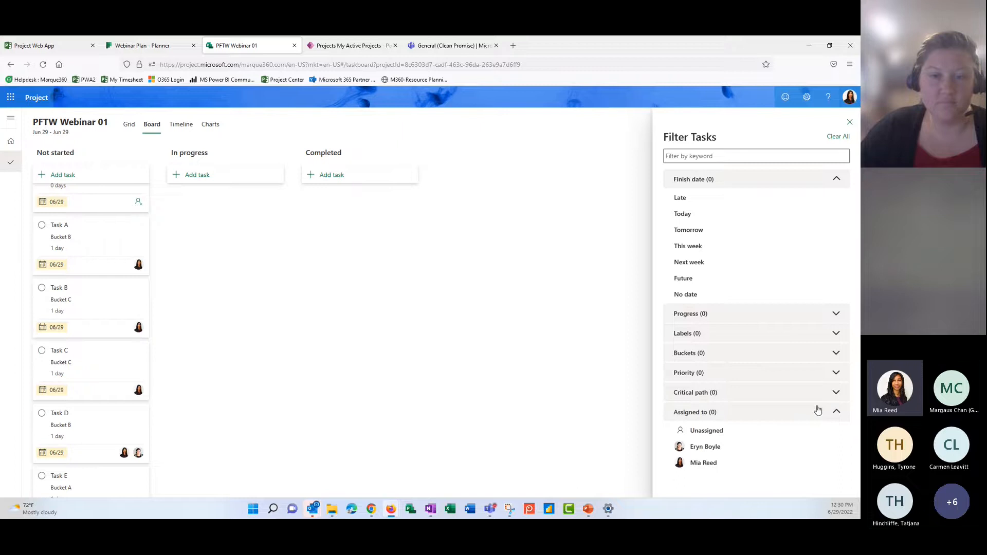
left_click(850, 122)
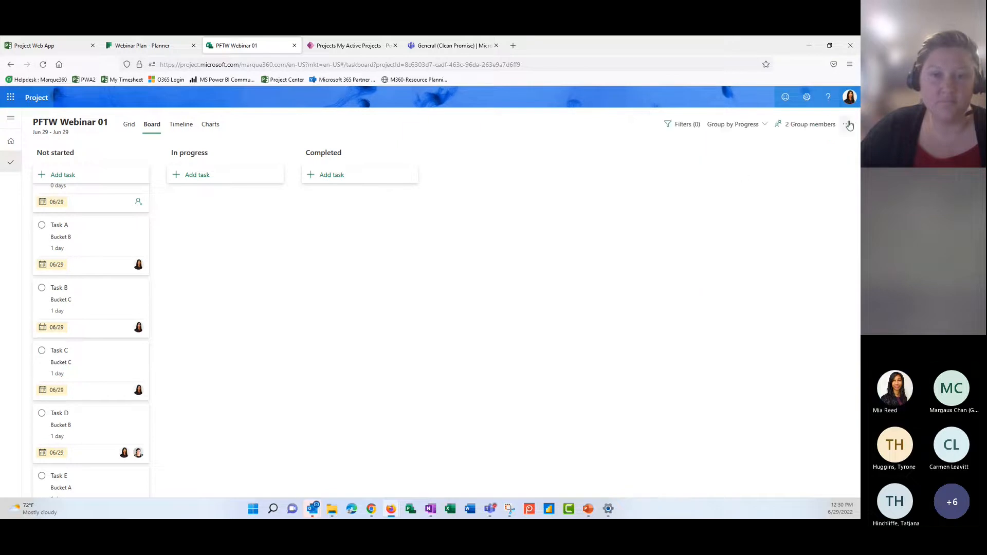
- Open the project's timeline view and link Task A to Project Start so that Task A depends on it
left_click(181, 125)
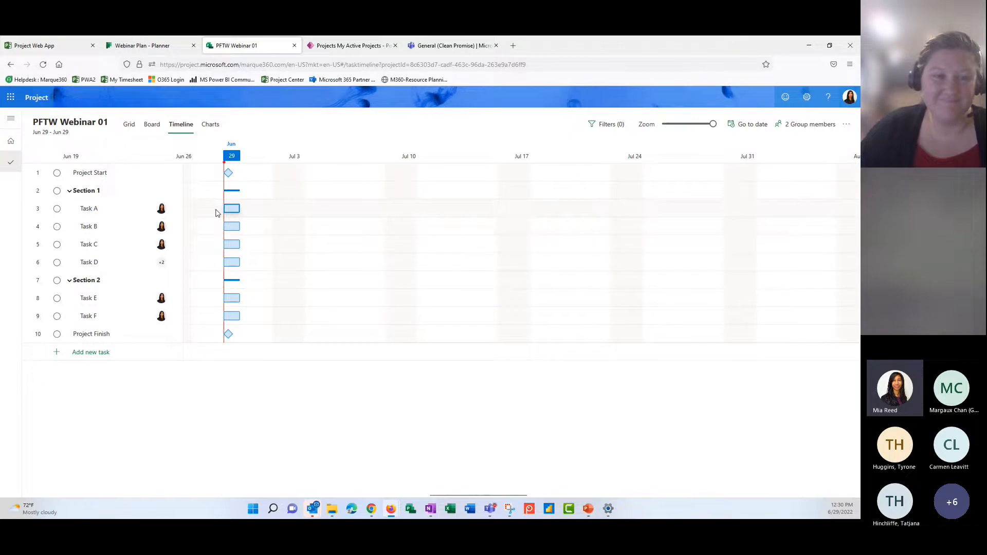
mouse_move(219, 210)
left_click_drag(218, 209, 233, 174)
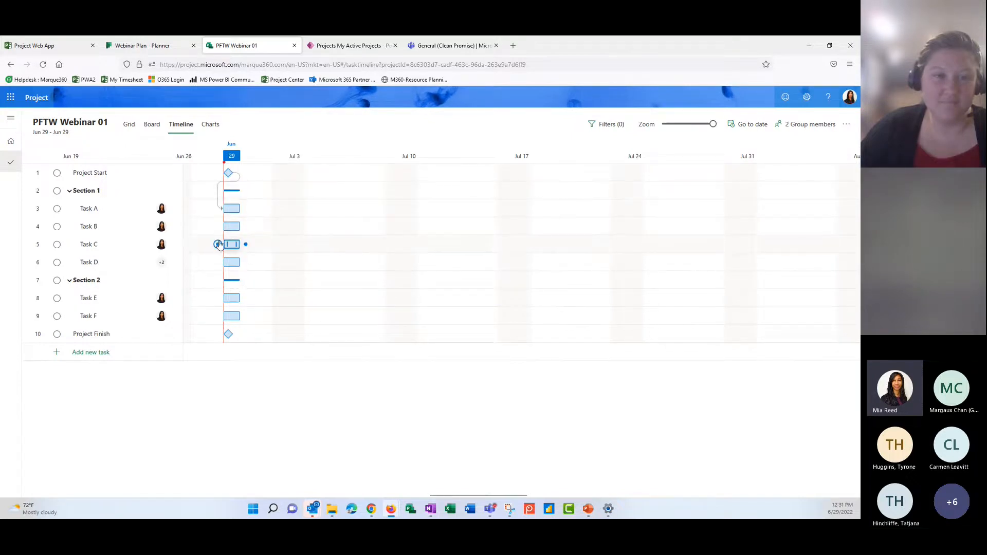
- Chain the Section 1 tasks on the timeline so Task B depends on Task A, Task C on Task B, and Task D on Task C
mouse_move(229, 235)
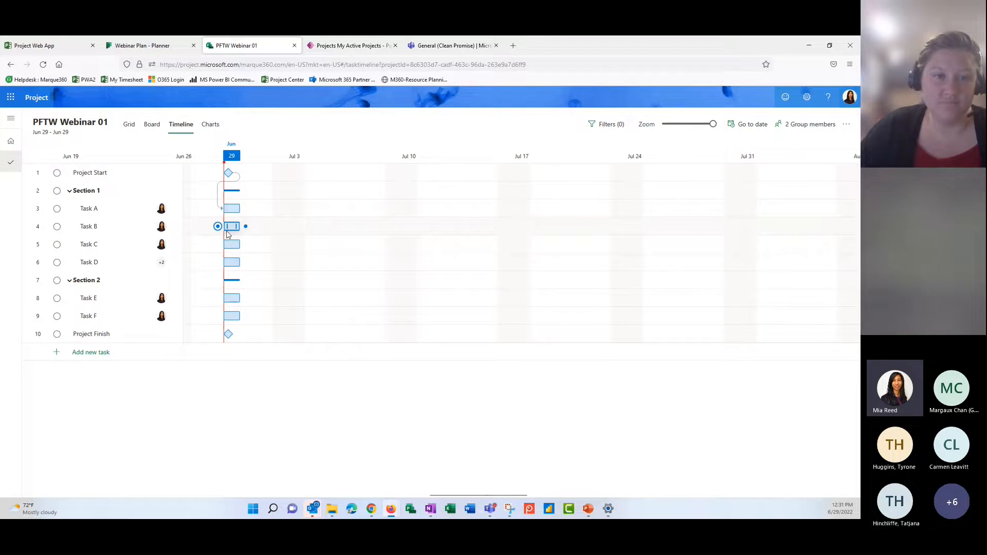
left_click_drag(218, 226, 242, 208)
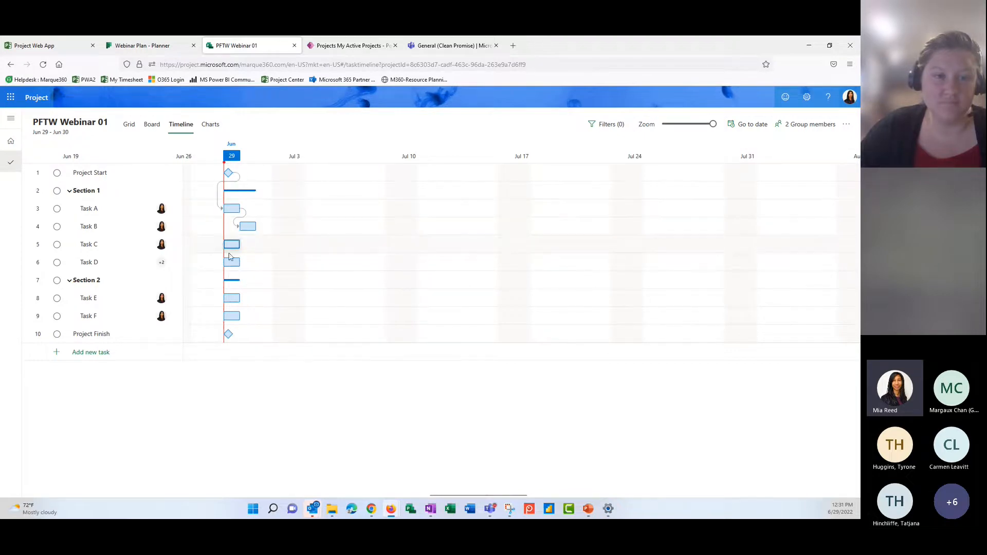
left_click_drag(218, 244, 258, 226)
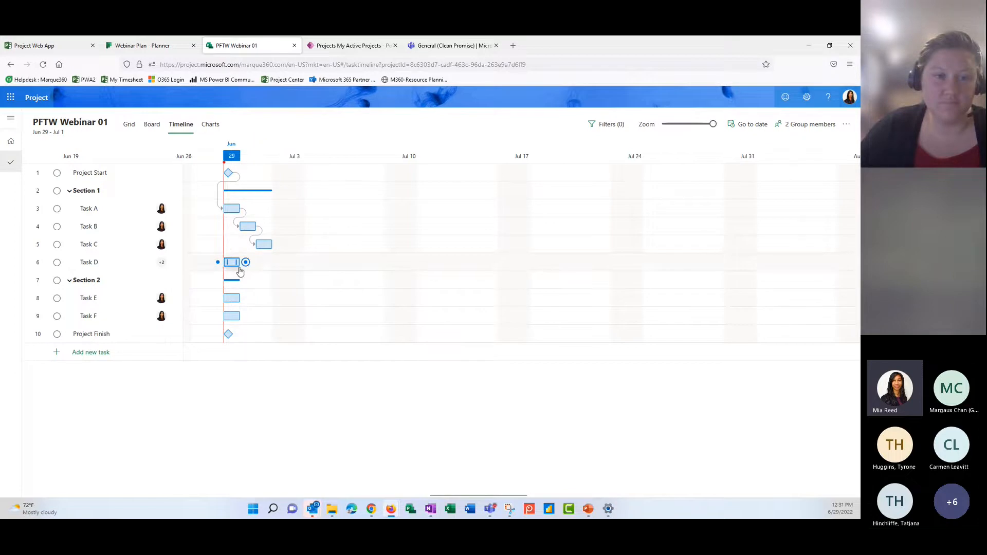
left_click_drag(218, 262, 274, 247)
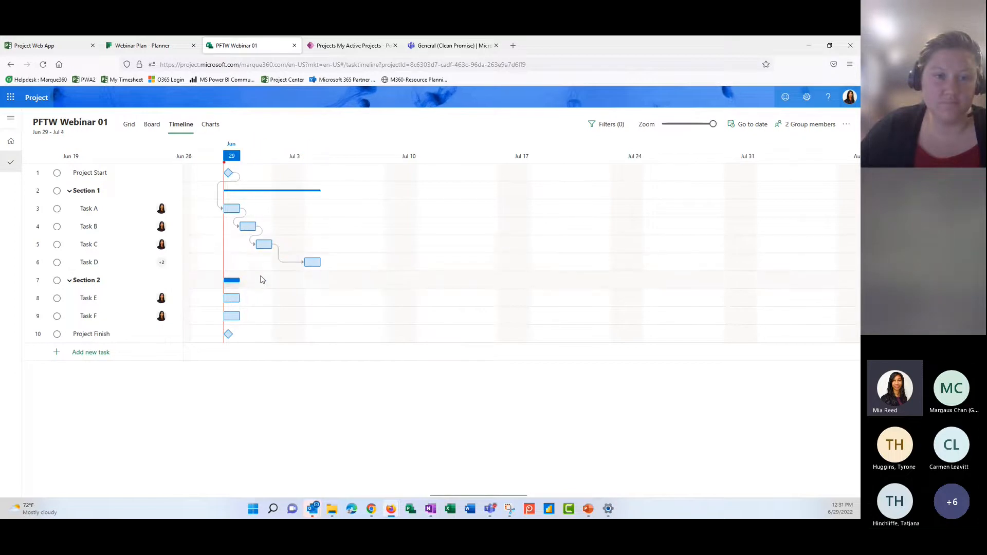
- Link Task E to depend on Project Start, and Task F to depend on Task E
mouse_move(229, 298)
left_click_drag(218, 301, 237, 173)
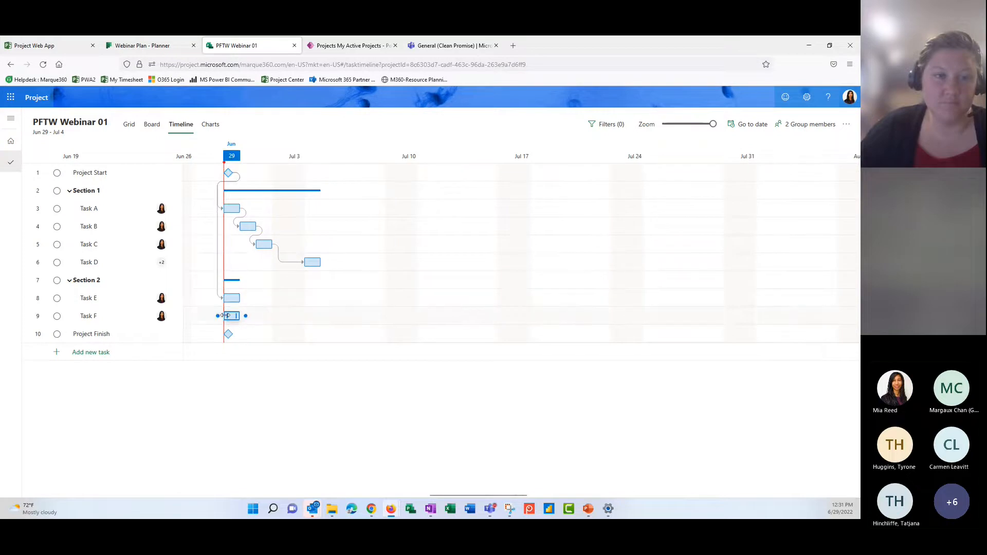
left_click_drag(220, 316, 242, 299)
- Move the Project Finish milestone to July 1 and extend Task D to finish on July 6
mouse_move(235, 341)
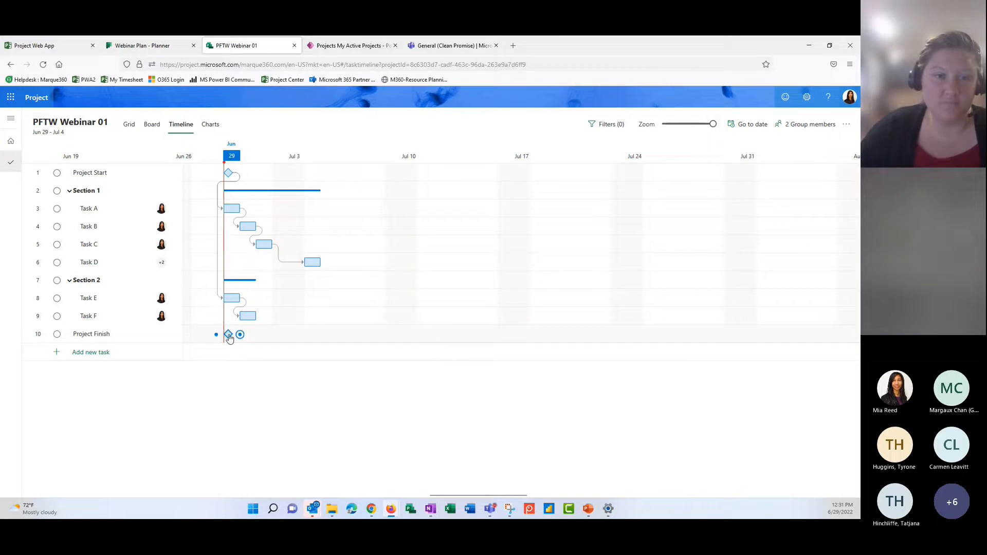
left_click_drag(229, 334, 261, 335)
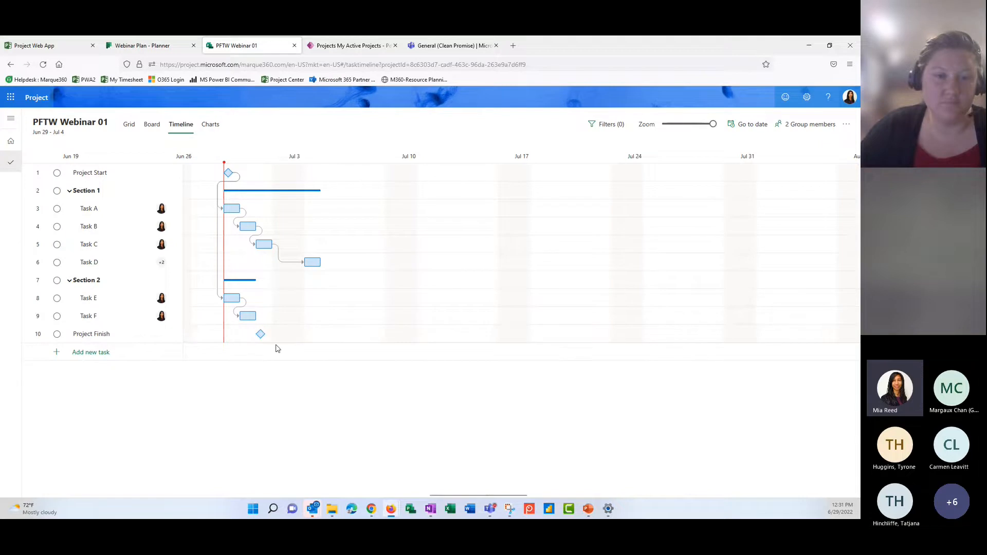
mouse_move(315, 265)
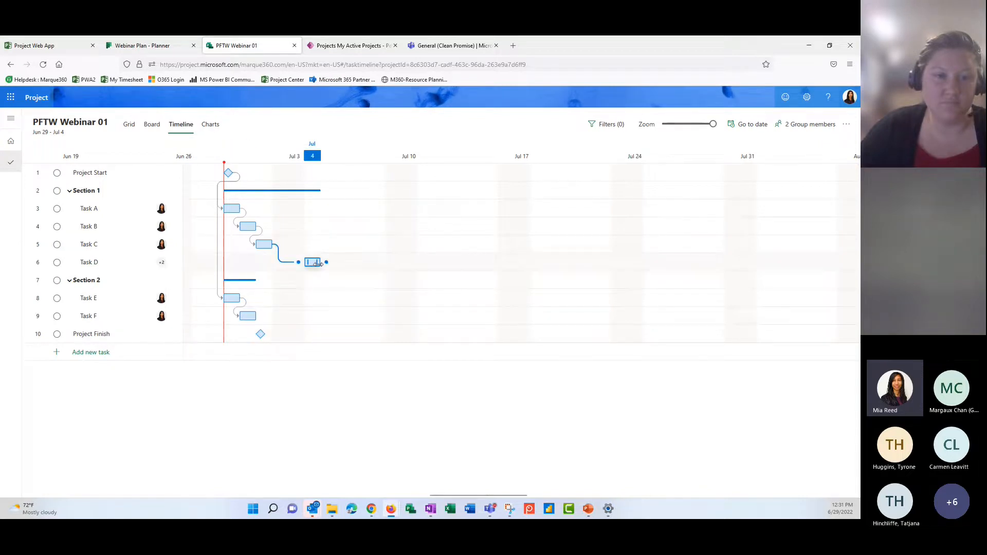
left_click_drag(317, 263, 354, 264)
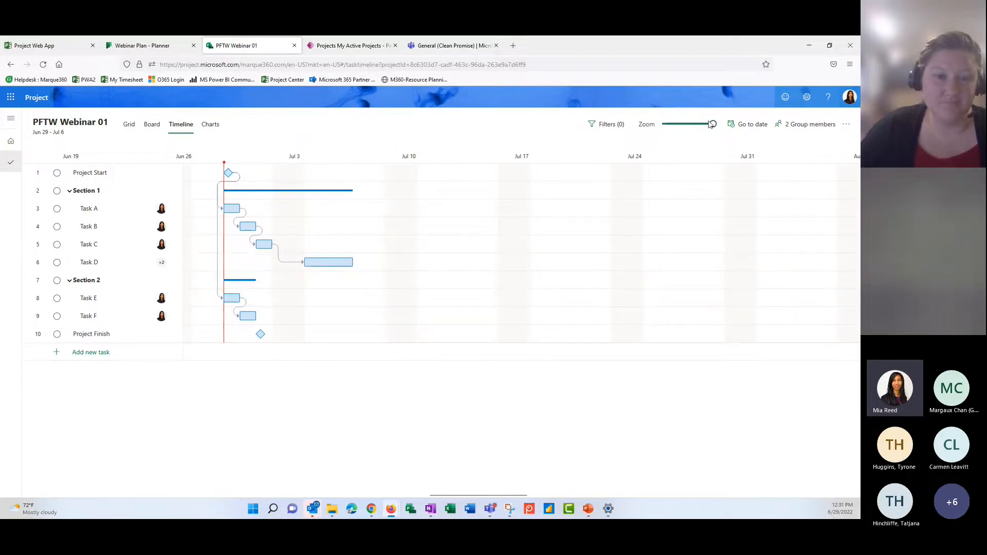
- Browse the timeline's date range, open the go-to-date calendar, and zoom out to months and back in to weeks
mouse_move(711, 125)
left_mouse_down()
mouse_move(663, 124)
mouse_move(713, 124)
left_mouse_up()
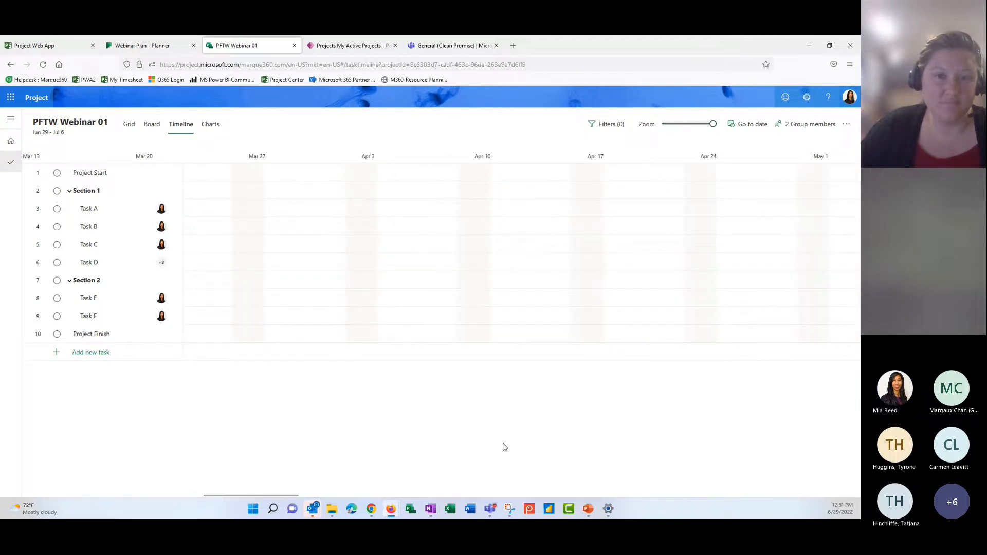
left_click_drag(289, 496, 270, 495)
left_click_drag(242, 497, 513, 493)
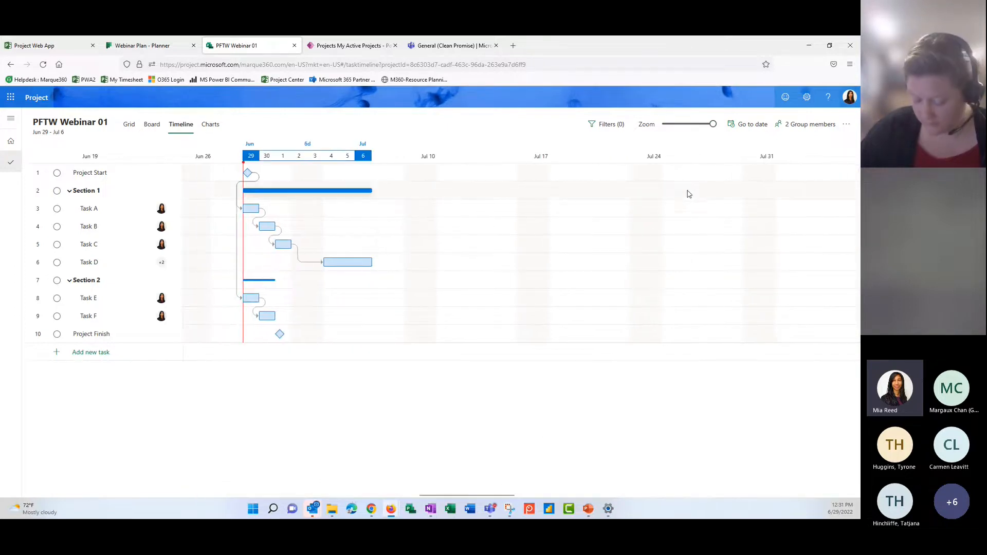
left_click(741, 130)
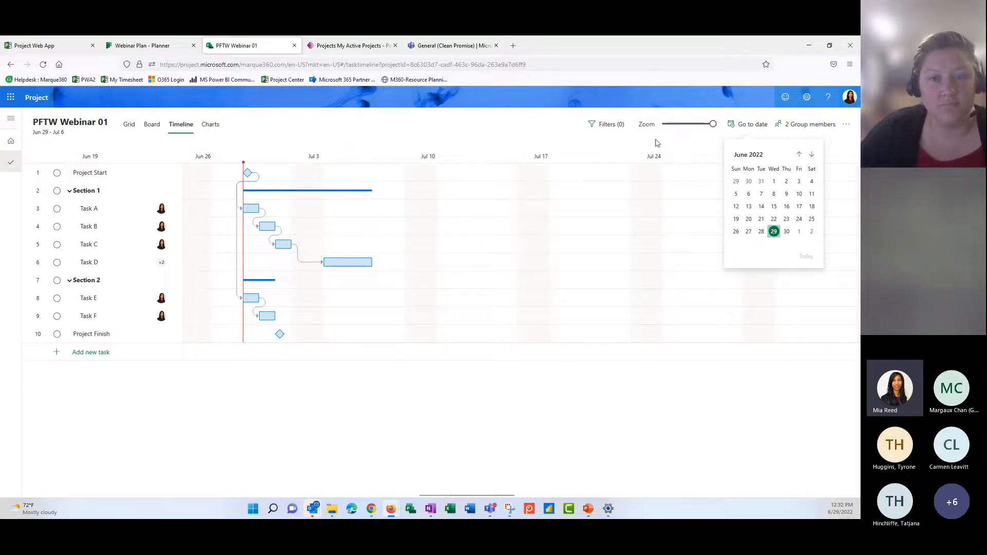
left_click(664, 124)
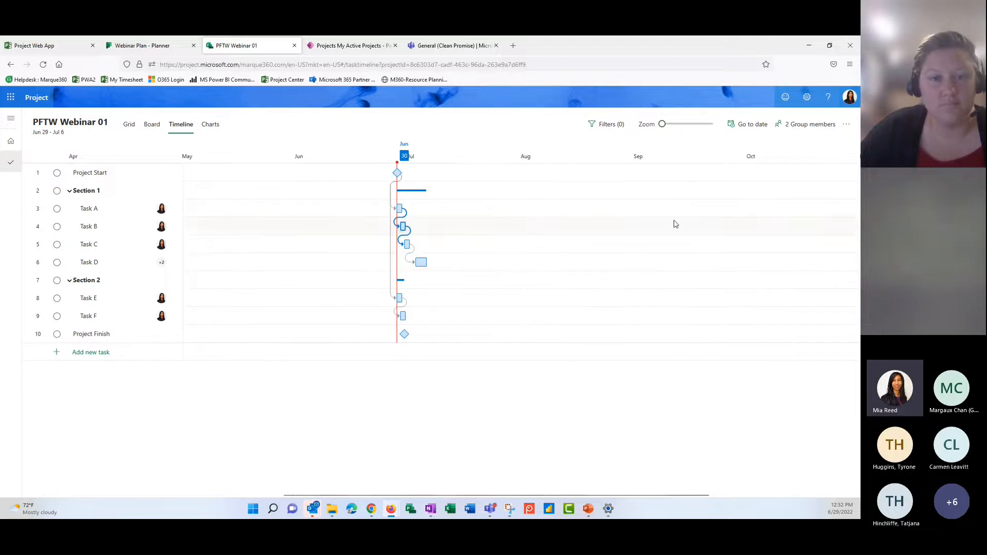
left_click_drag(663, 123, 713, 125)
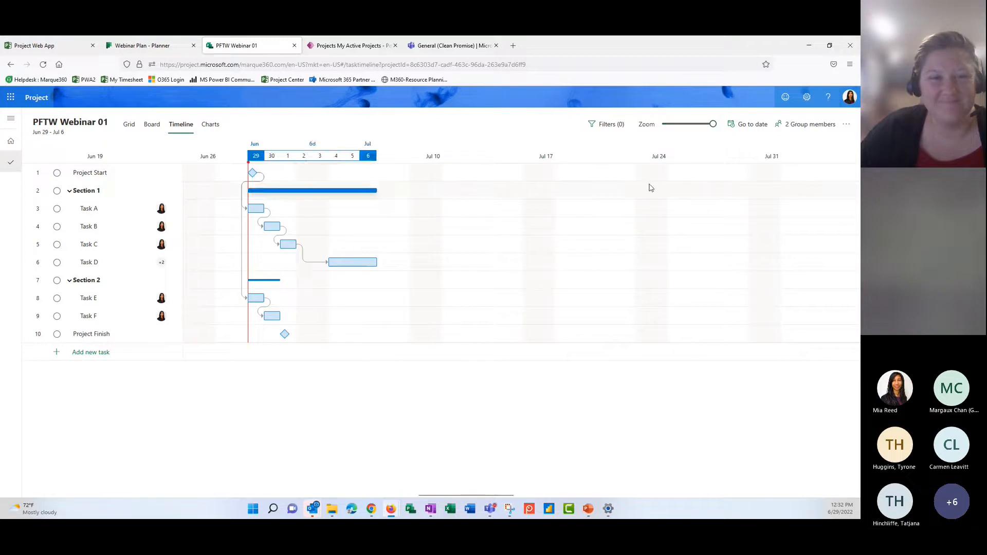
- Show the critical path, test it by moving Project Finish to July 11 and back to July 1, and turn it off
left_click(614, 127)
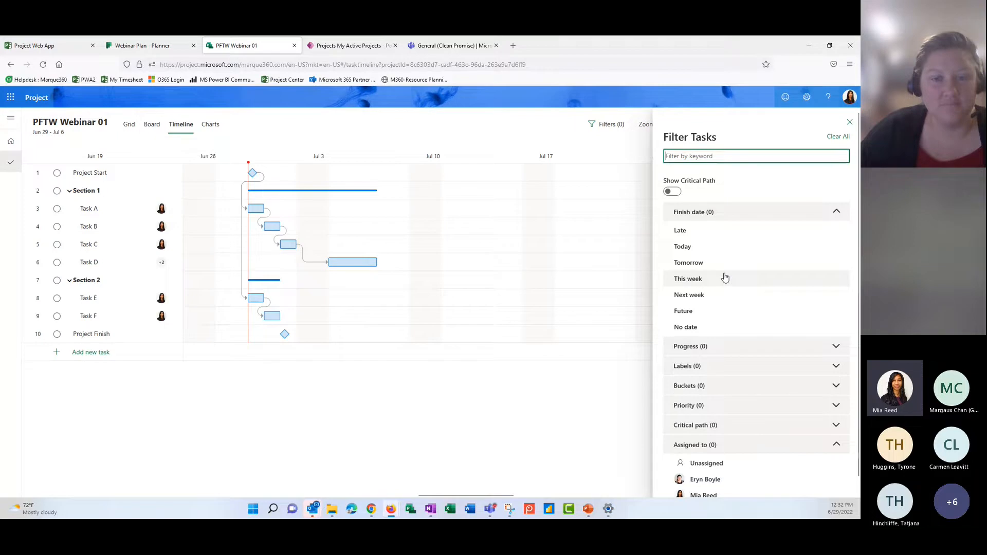
left_click(673, 192)
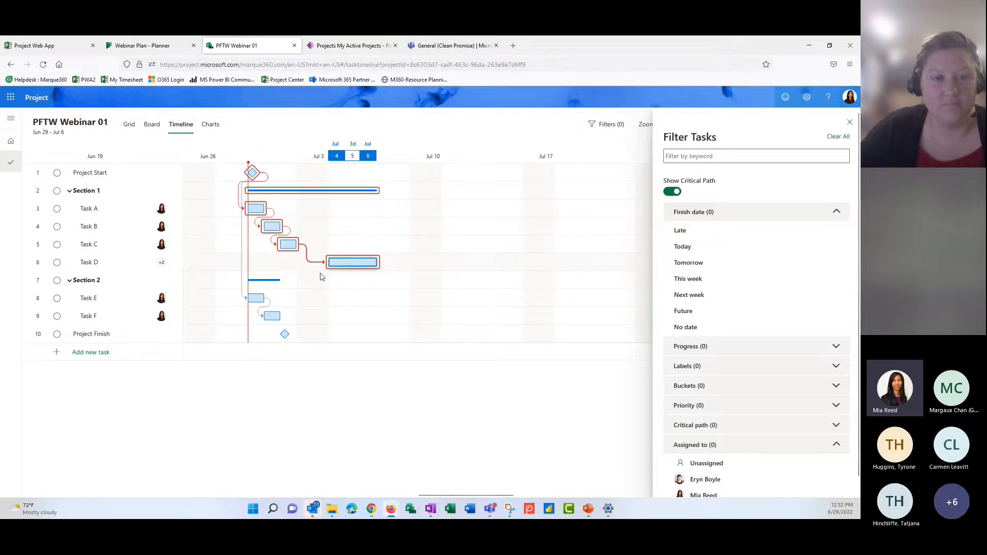
left_click_drag(286, 334, 440, 335)
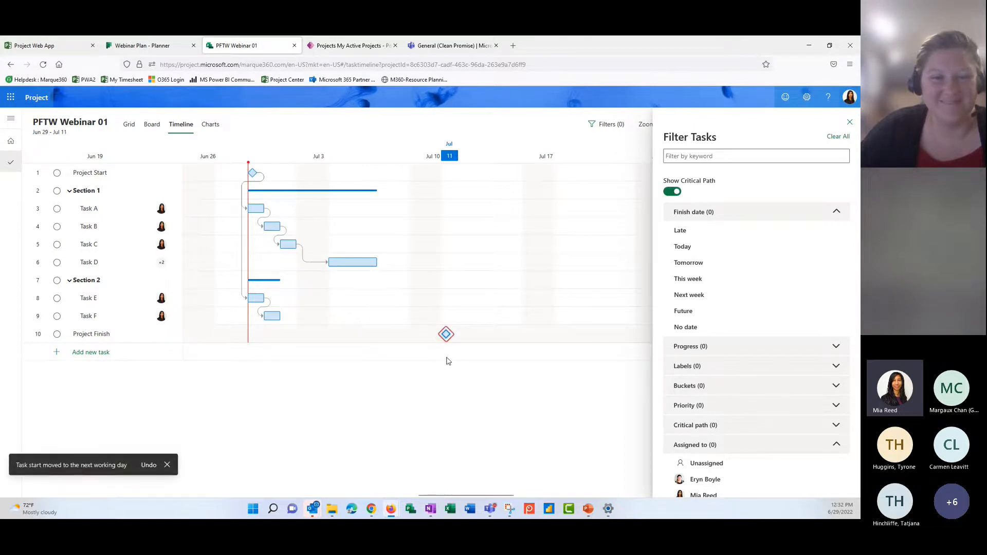
left_click_drag(447, 335, 299, 342)
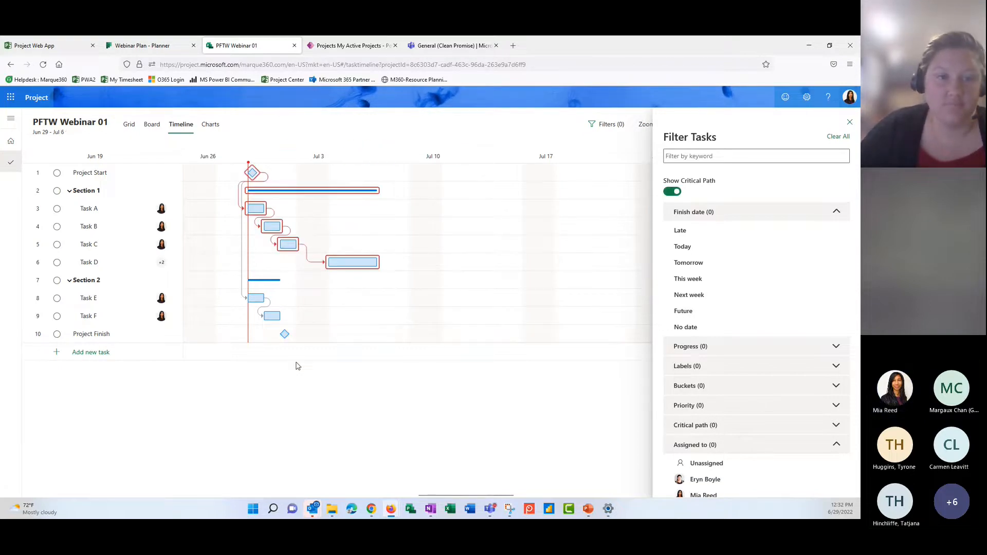
left_click(672, 191)
scroll(736, 339, "down", 1)
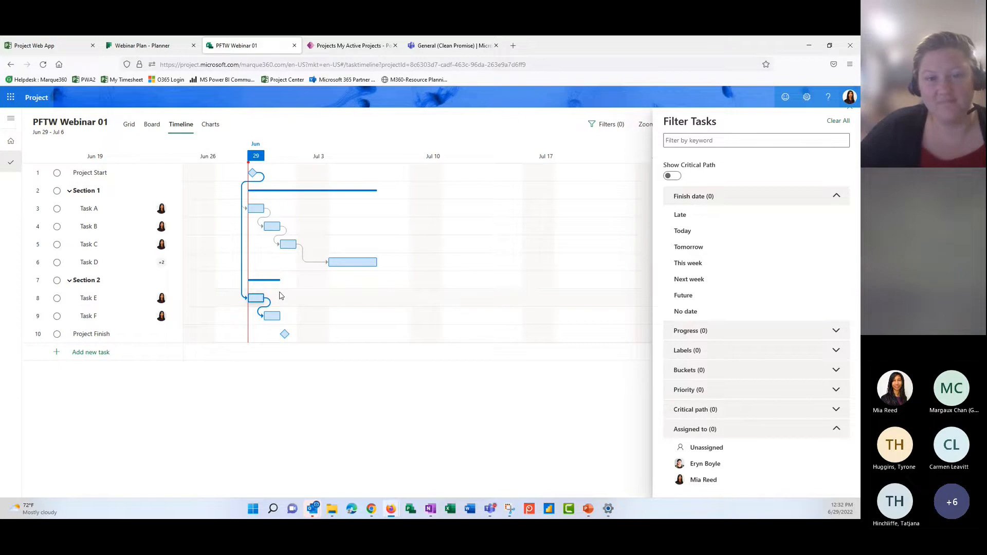
- View the project's charts for task status, buckets and effort per person
left_click(215, 131)
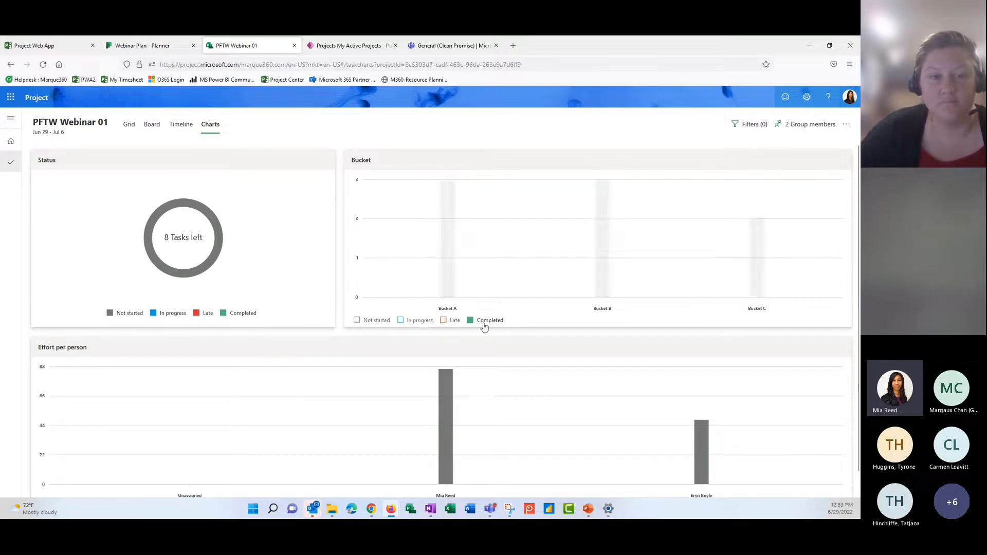
scroll(439, 407, "down", 1)
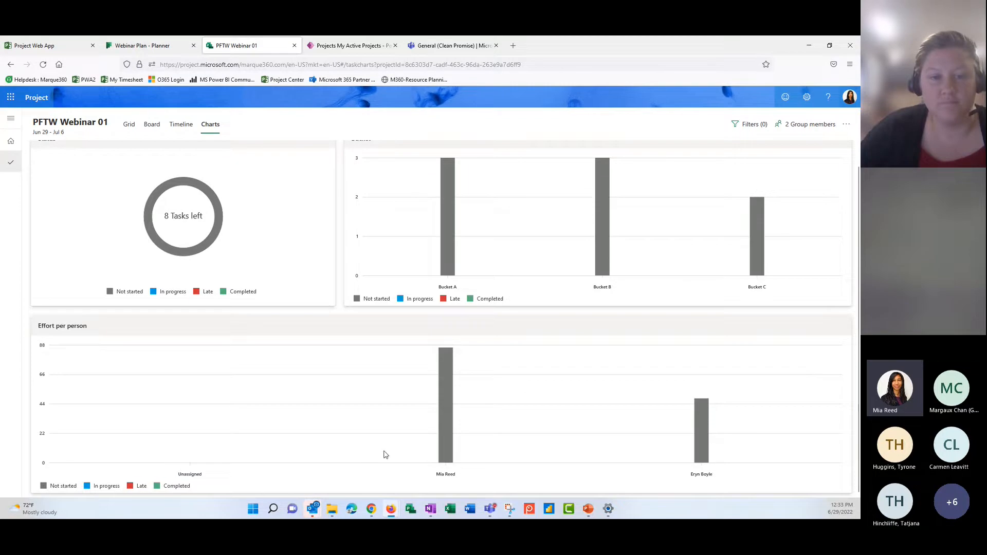
scroll(370, 452, "up", 1)
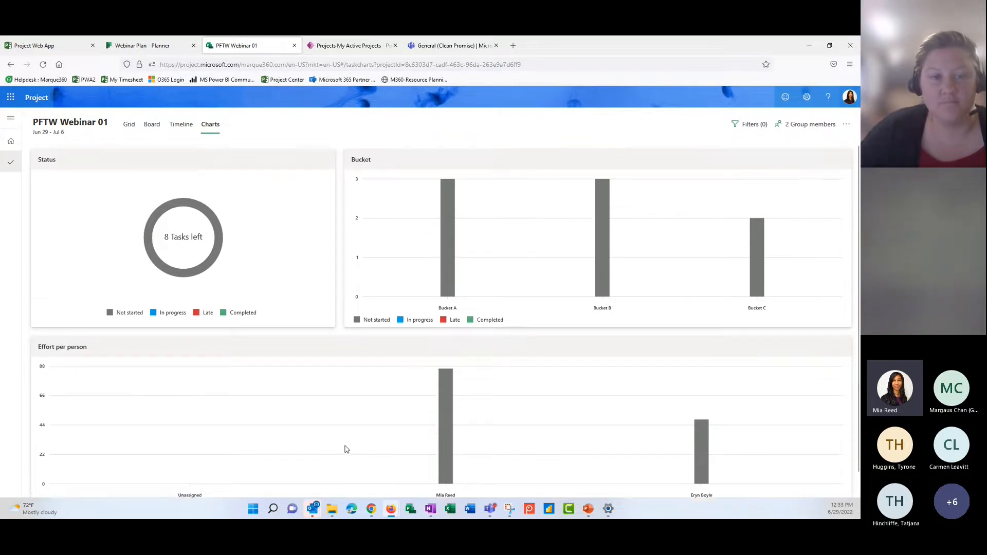
- On the board, move Project Start, Task A and Task B to In progress, and Task E to Completed
left_click(151, 125)
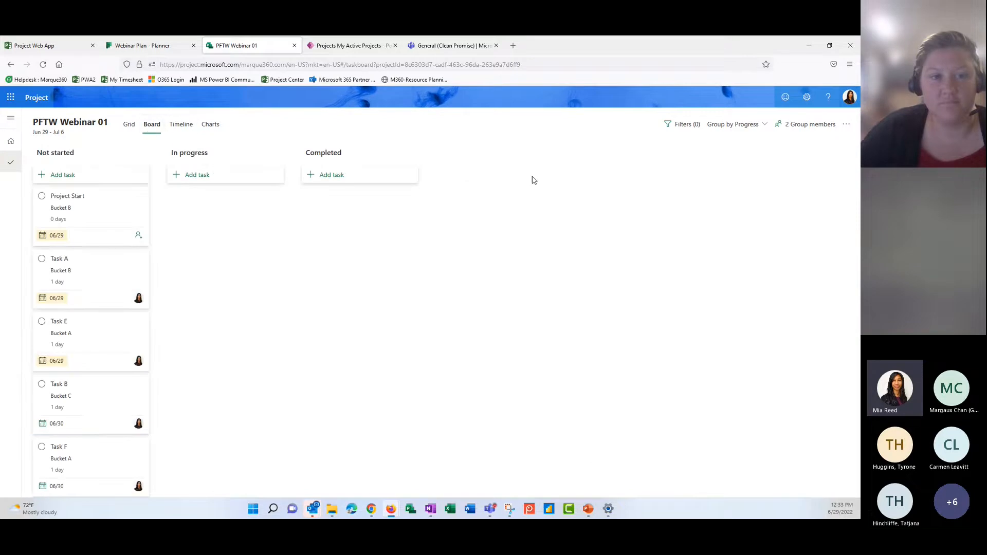
left_click_drag(139, 239, 216, 221)
left_click_drag(128, 223, 211, 282)
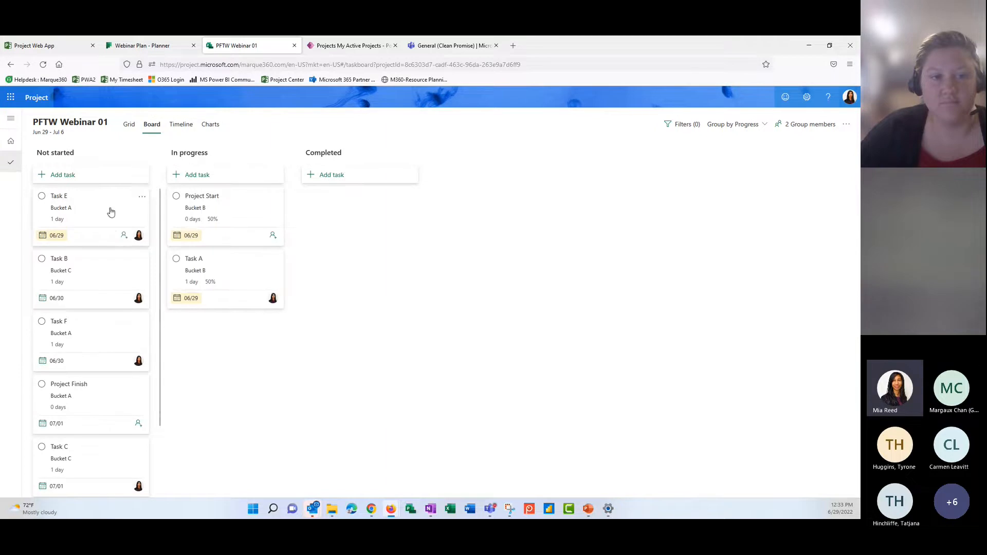
left_click_drag(110, 212, 363, 231)
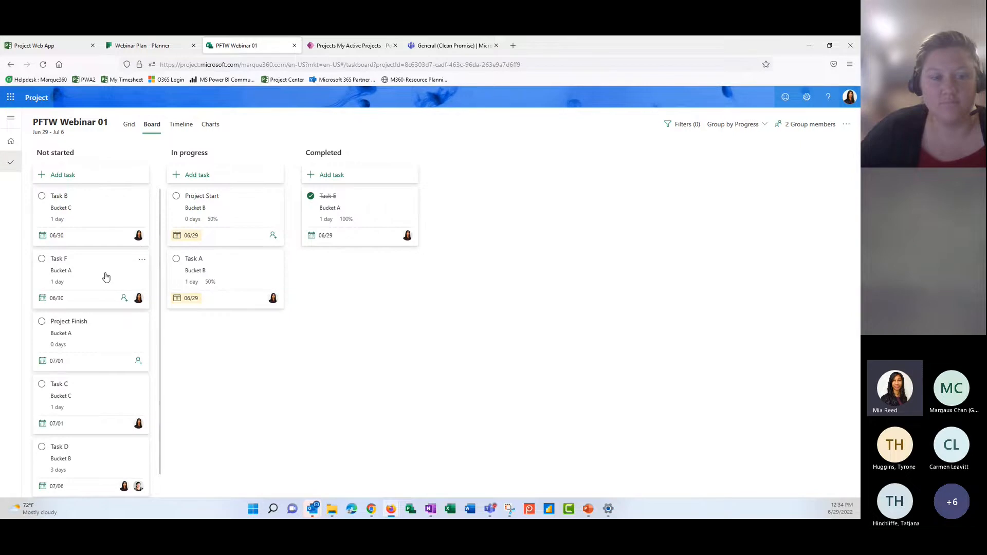
left_click(106, 278)
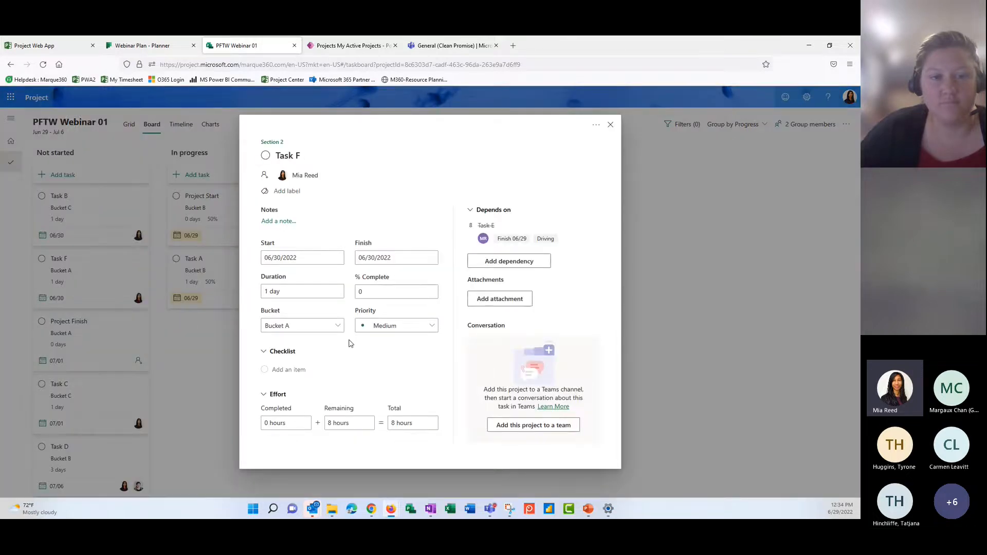
left_click(609, 126)
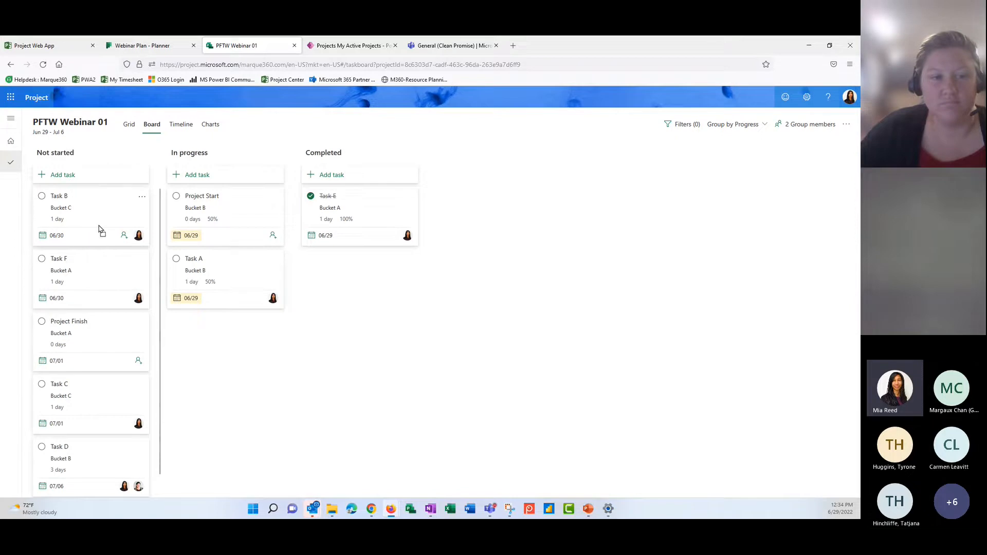
left_click_drag(99, 227, 205, 333)
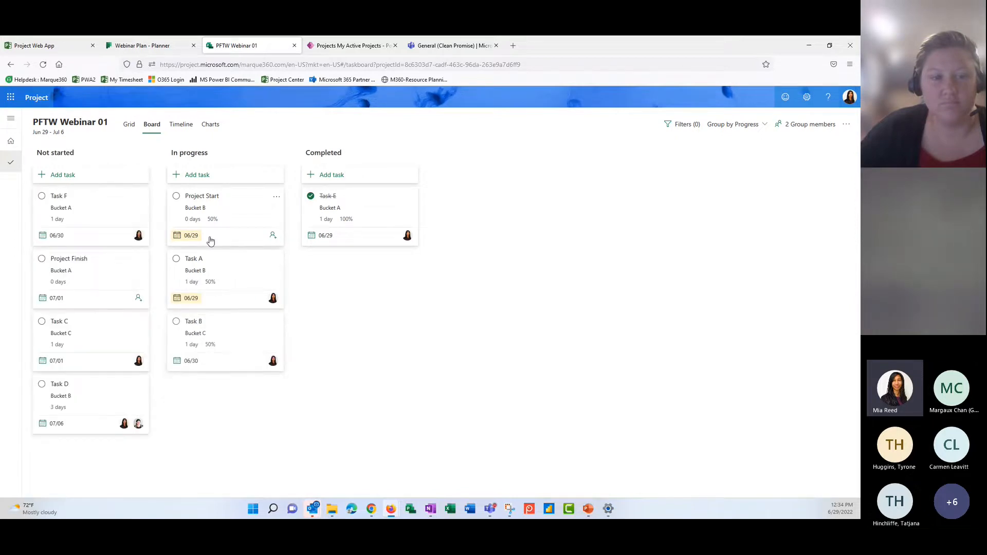
- In the grid view, open Task A's details and complete its checklist items part 1 and part 2
left_click(130, 125)
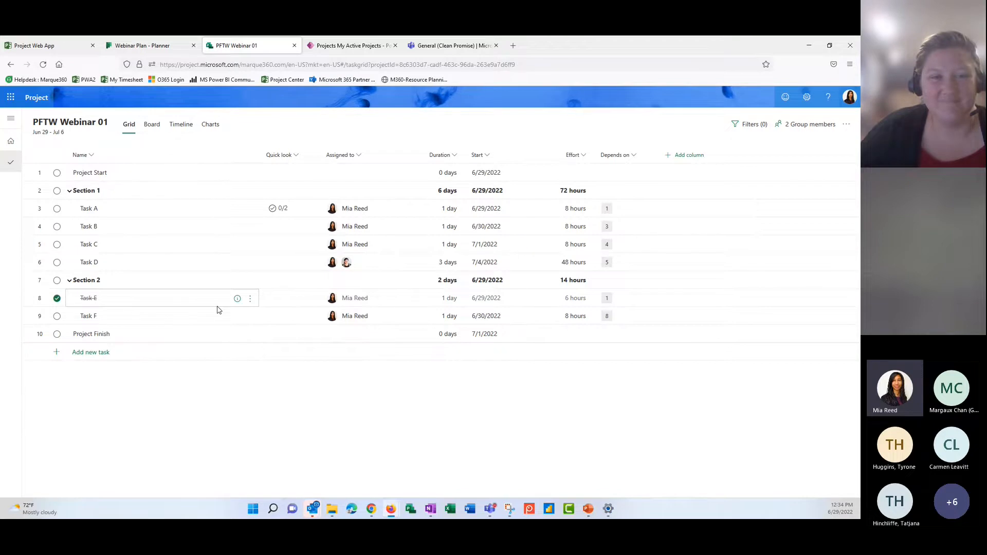
left_click(282, 213)
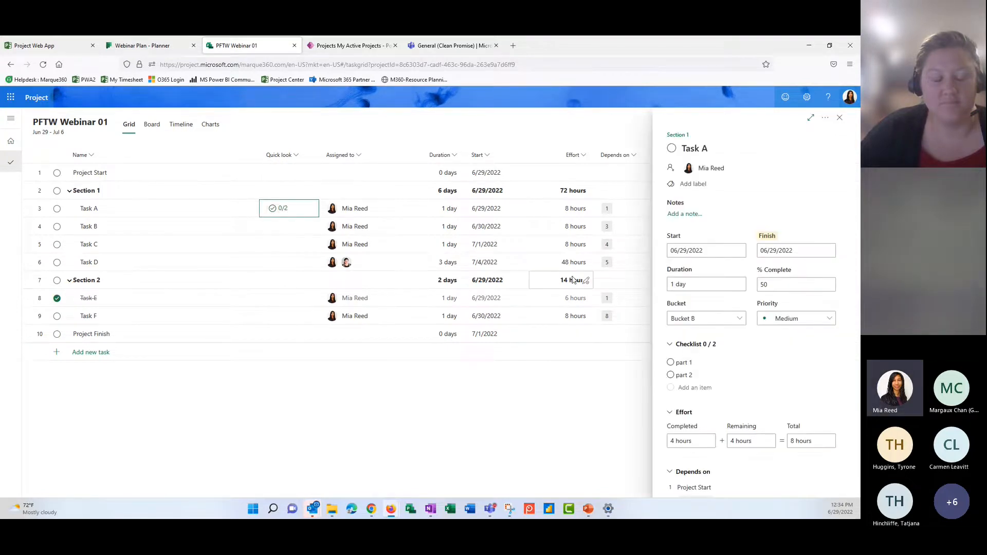
left_click(672, 363)
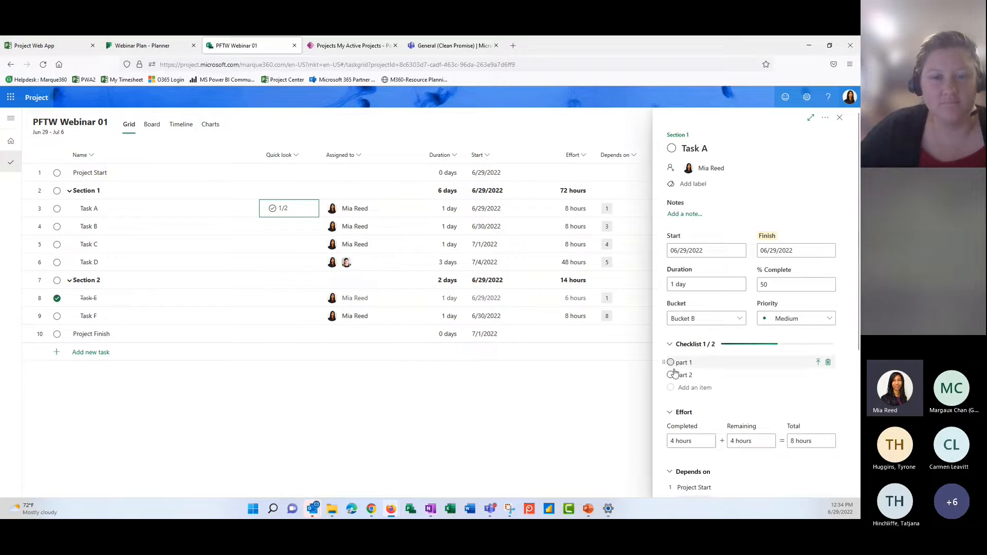
left_click(671, 376)
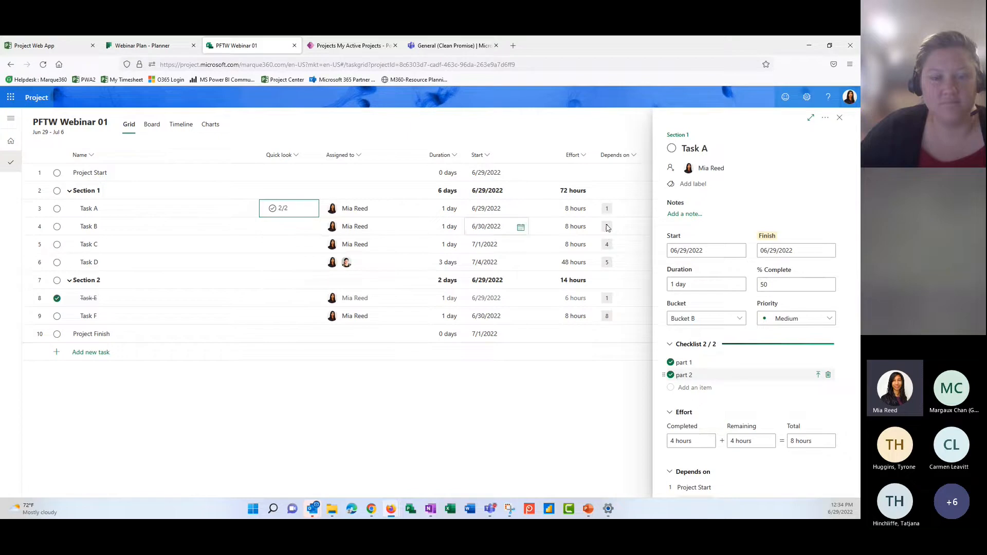
left_click(839, 117)
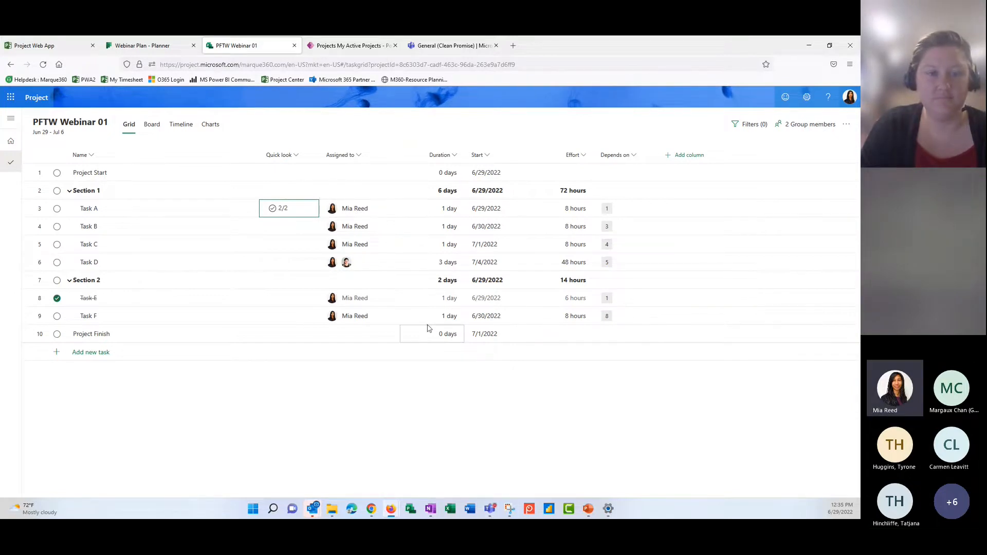
left_click(489, 510)
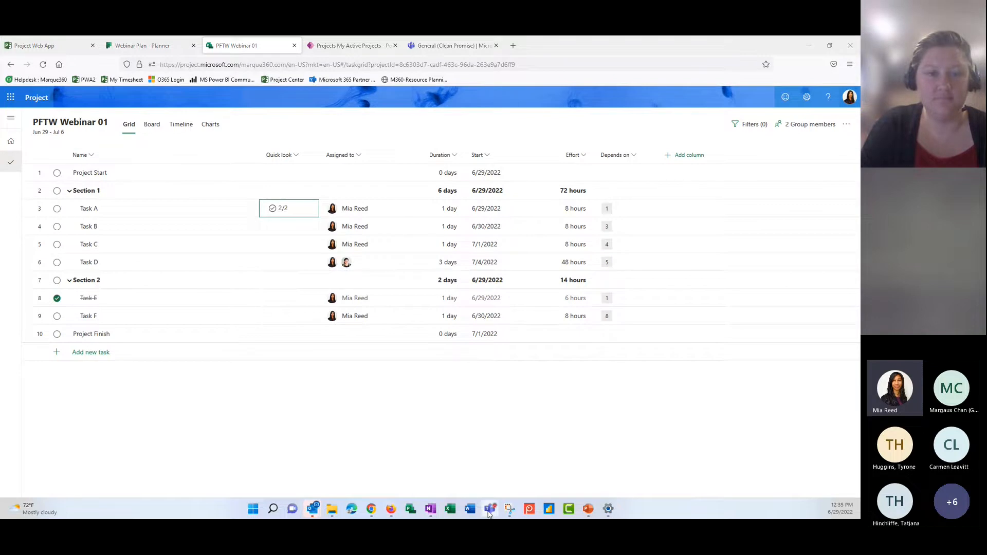
left_click(454, 453)
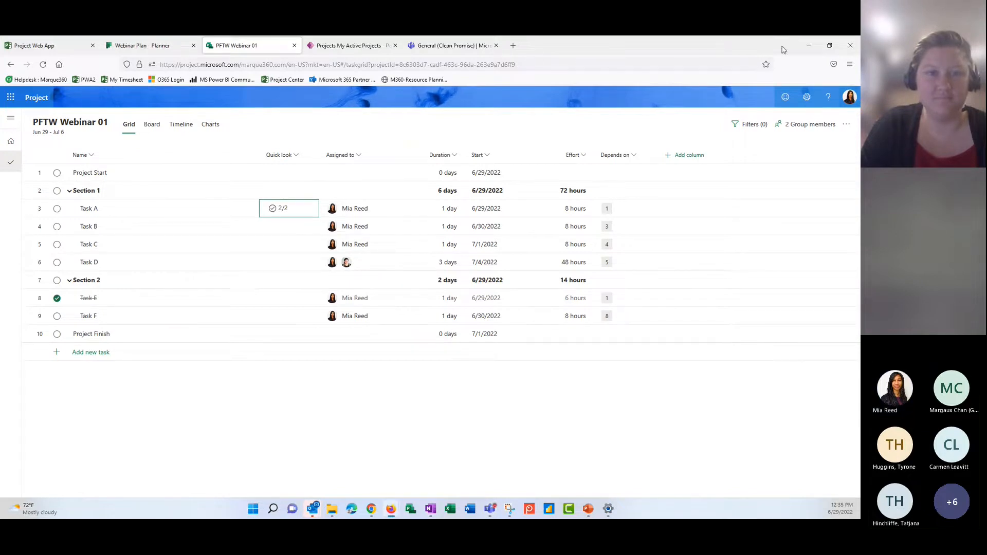
- Switch to Microsoft Teams, open the Clean Promise project in that team's General channel, and view the apps available to add as channel tabs
left_click(829, 45)
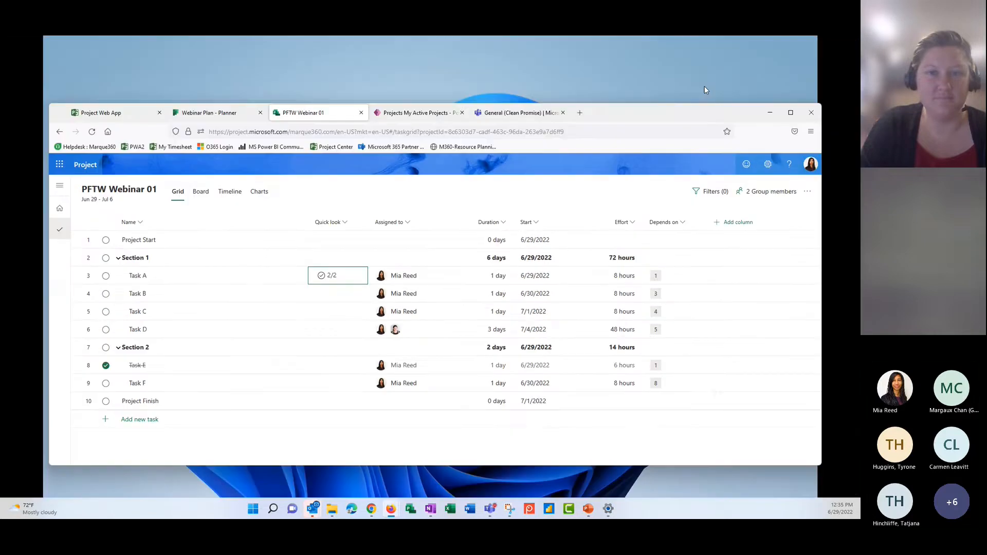
left_click(432, 114)
left_click(517, 112)
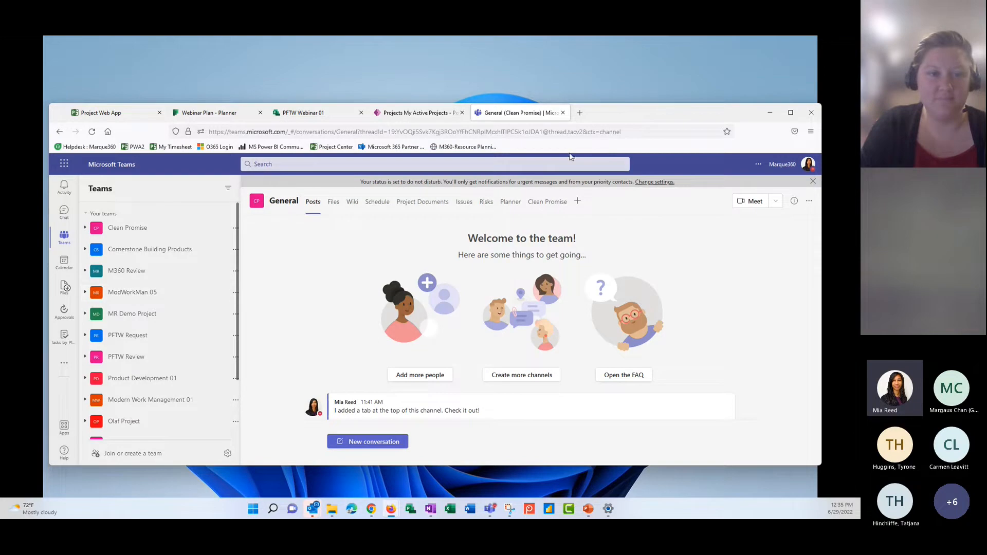
left_click(791, 113)
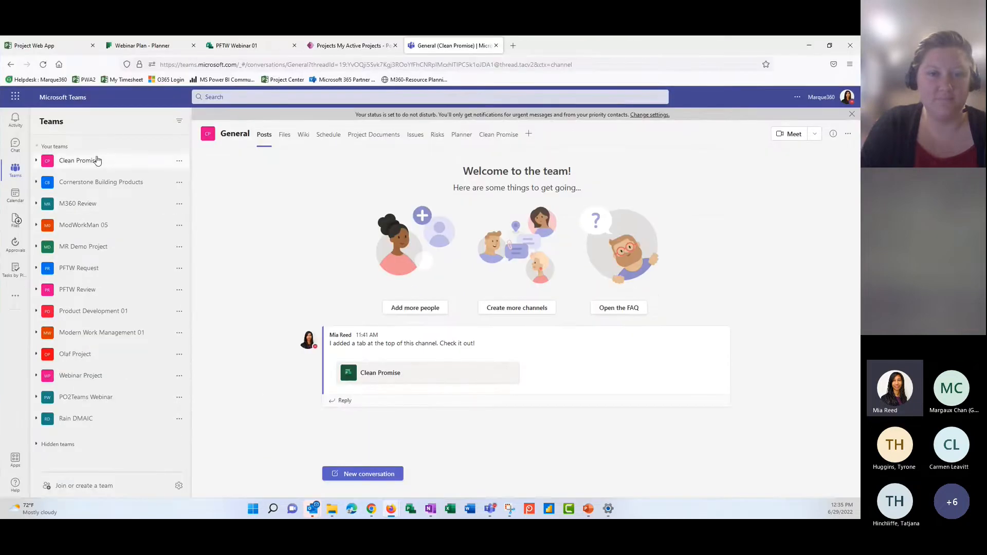
left_click(98, 163)
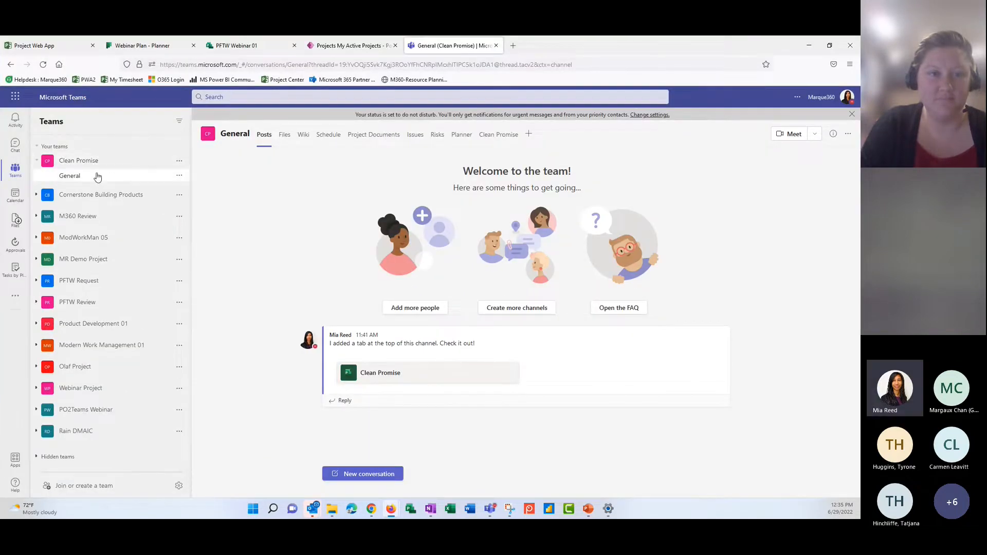
left_click(491, 135)
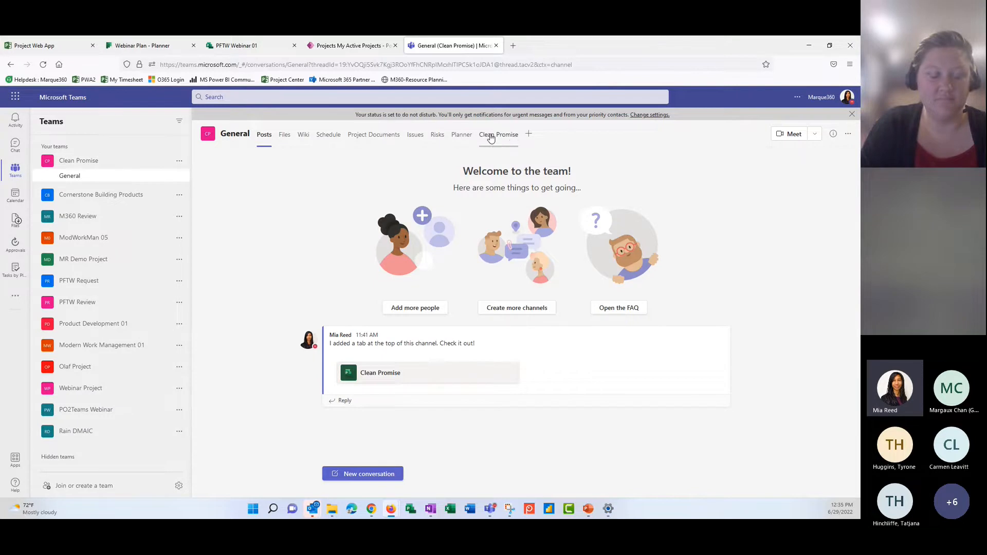
left_click(539, 136)
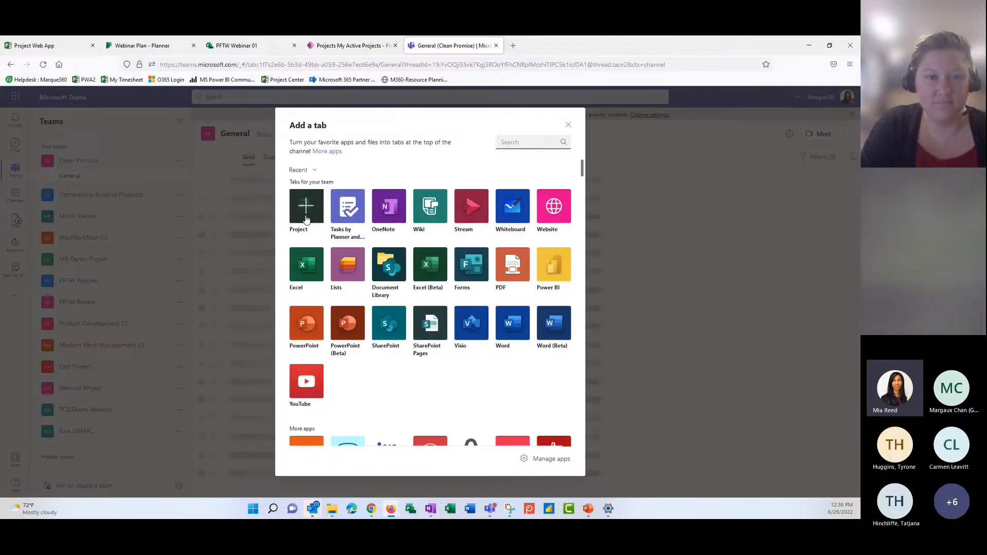
left_click(569, 126)
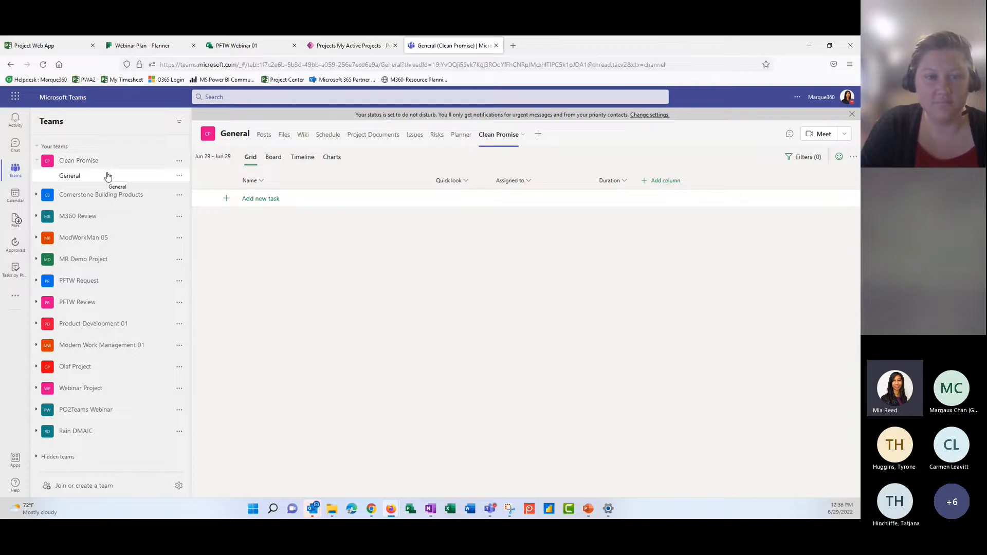
- Add two tasks named task A and task B to the Clean Promise project, and collapse the team's channel list
left_click(276, 200)
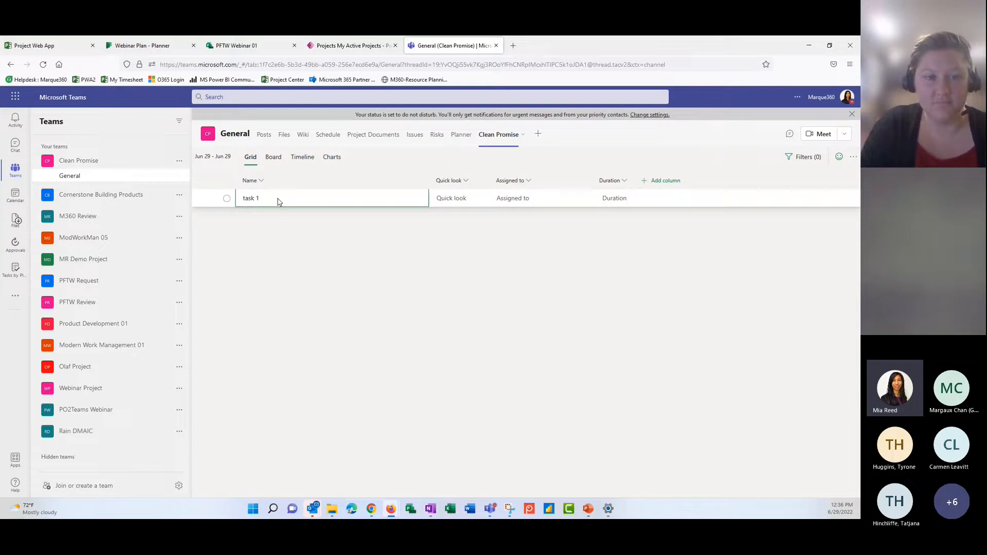
type("task A")
key("Return")
type("taks")
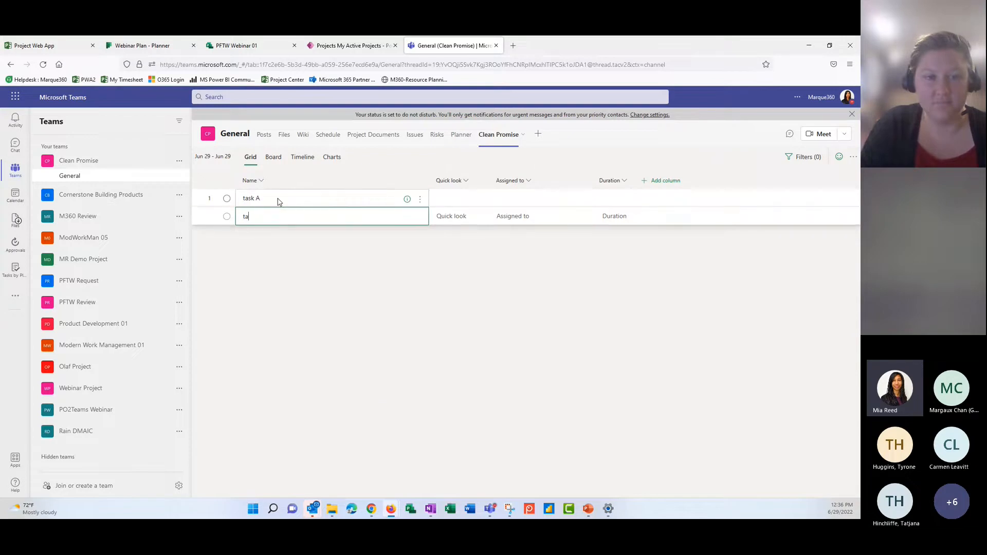
key("BackSpace")
key("BackSpace")
type("sk")
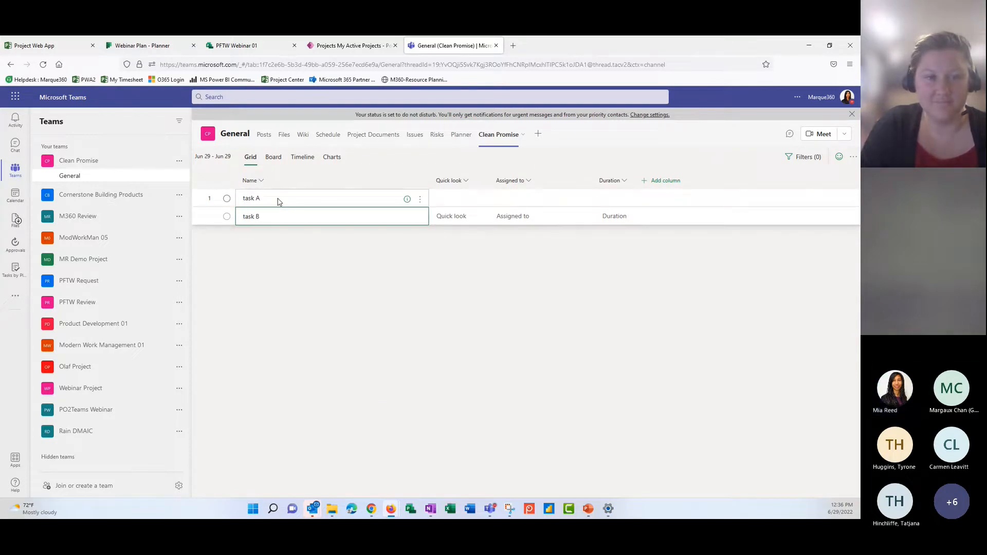
type(" B")
key("Return")
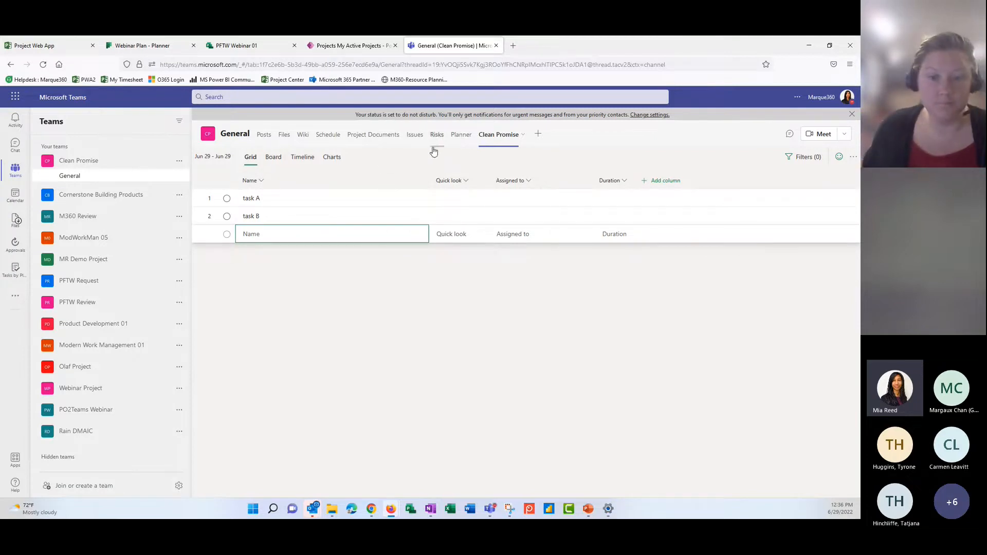
left_click(37, 161)
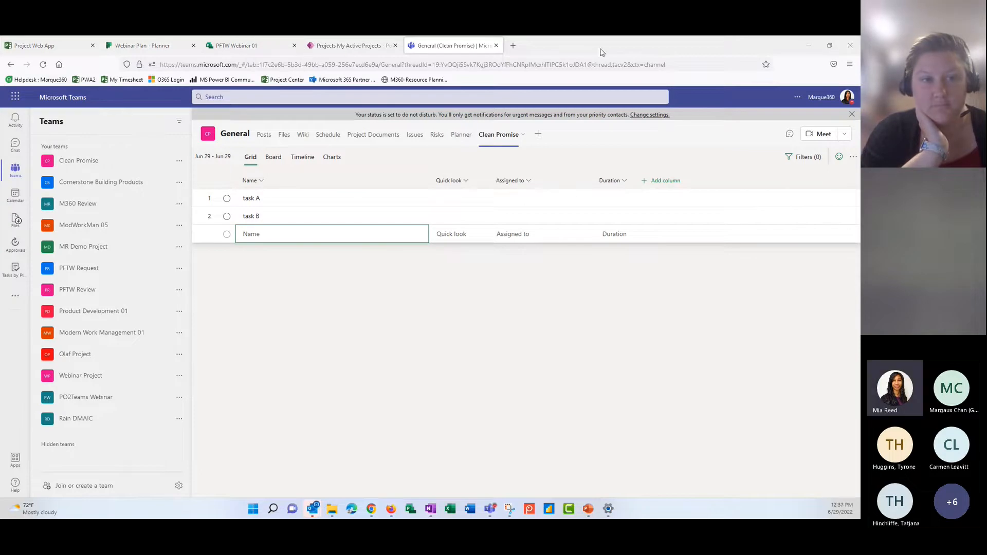
- Revisit the PFTW Webinar 01 project, the Webinar Plan and the PPM360 active projects, and switch to the PowerPoint slide comparing the three tools
left_click(830, 45)
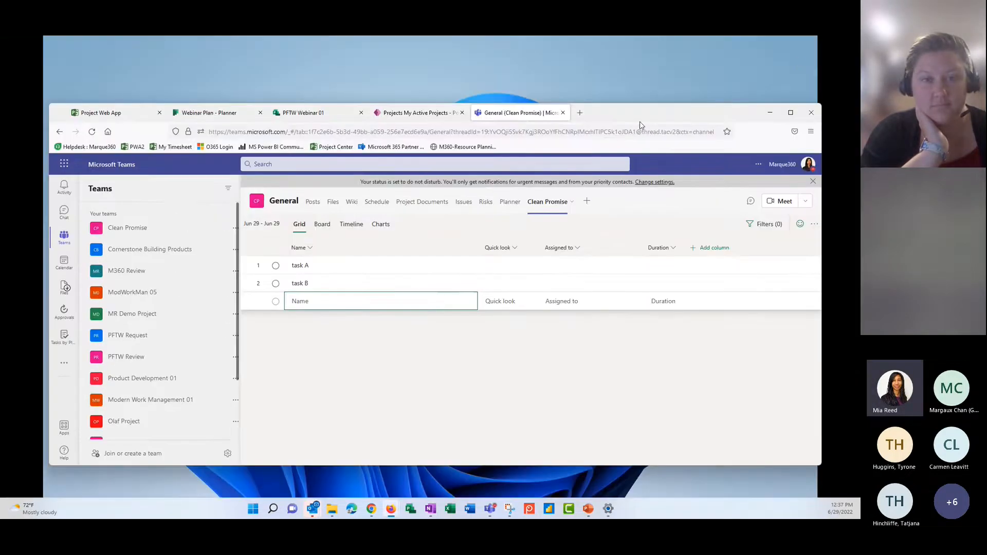
left_click(305, 116)
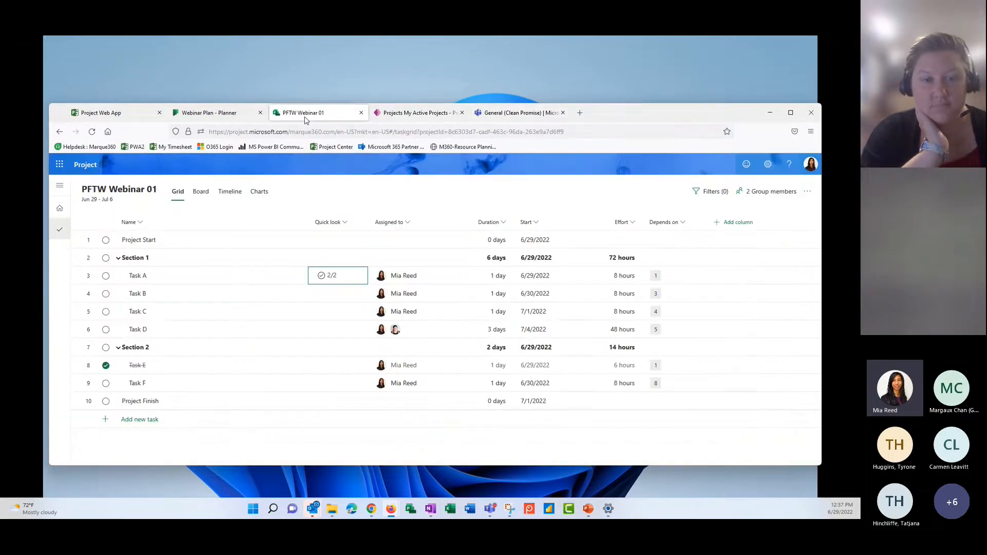
left_click(228, 116)
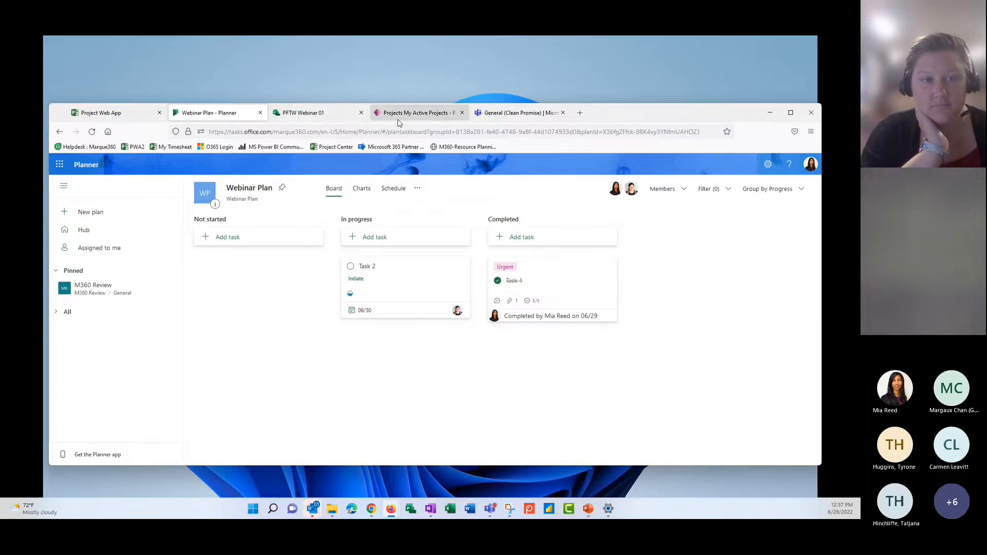
left_click(414, 114)
left_click(791, 114)
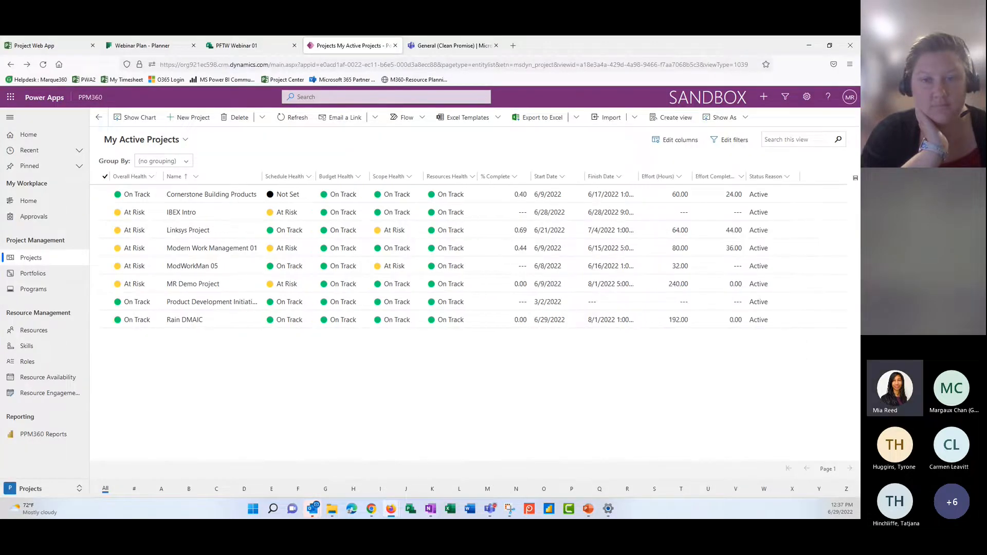
key("alt+Tab")
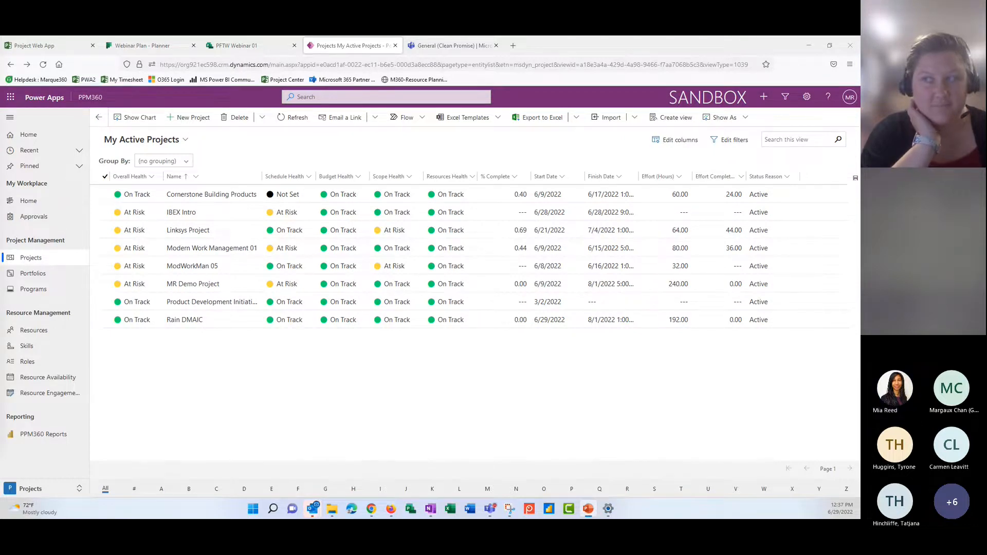
key("alt+Tab")
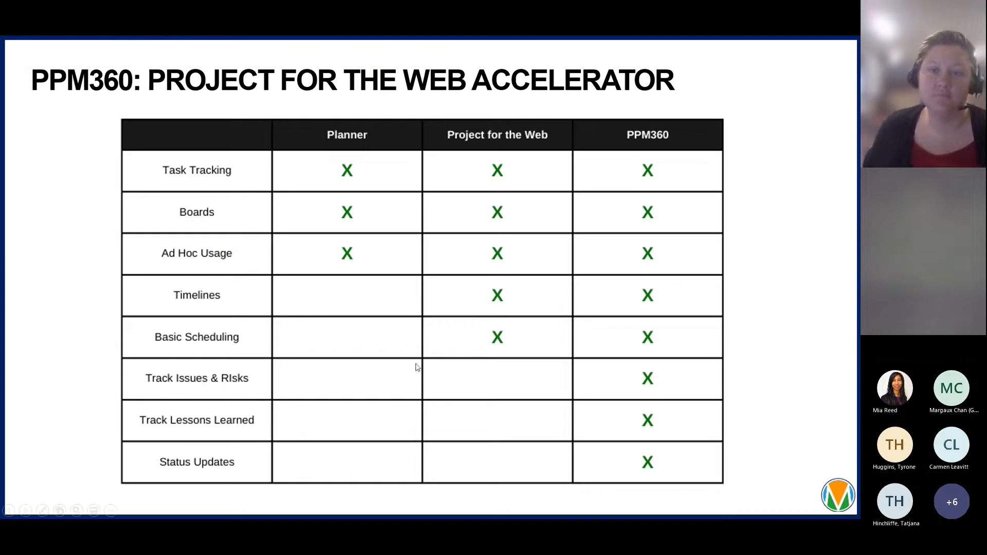
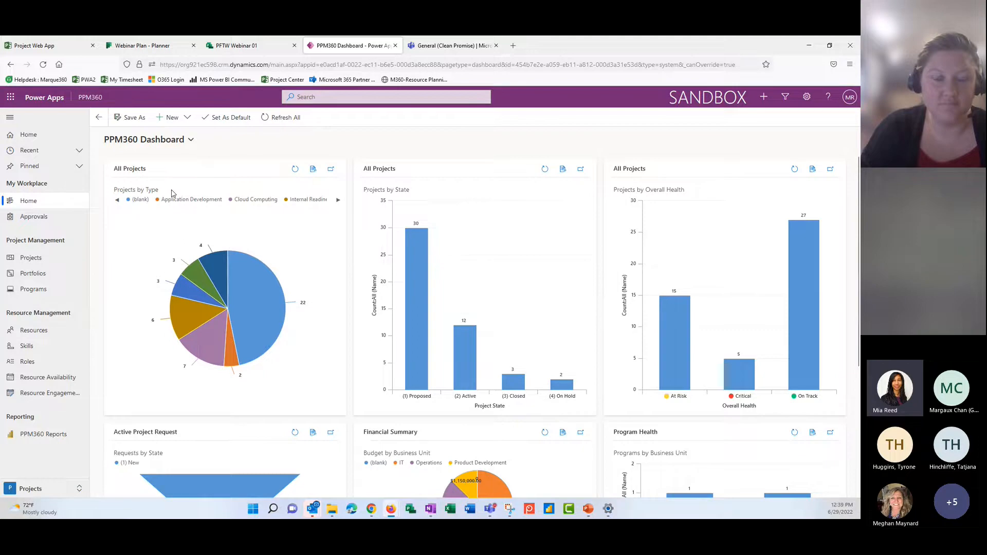
- Examine the PPM360 Dashboard charts for project type, state and health, requests, budgets and programs
mouse_move(260, 343)
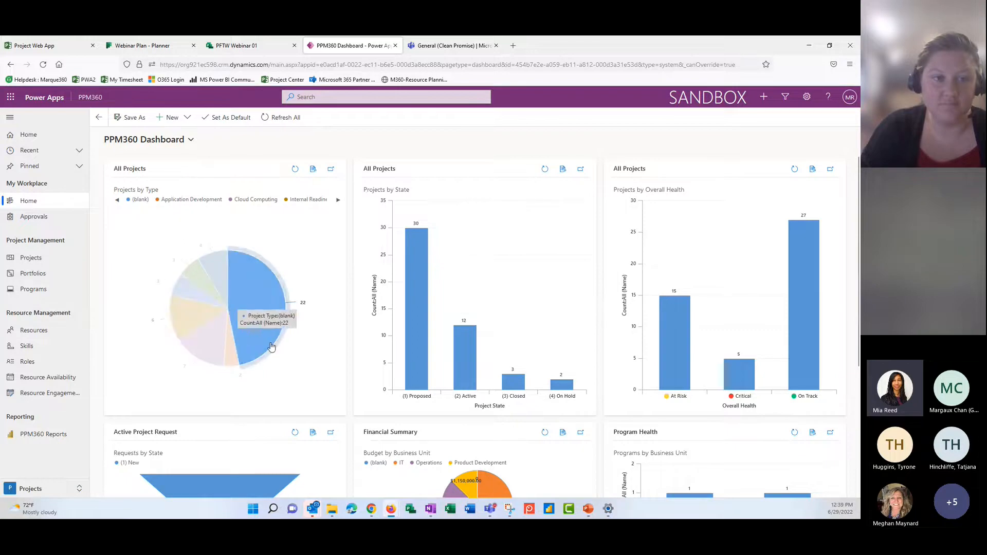
mouse_move(226, 332)
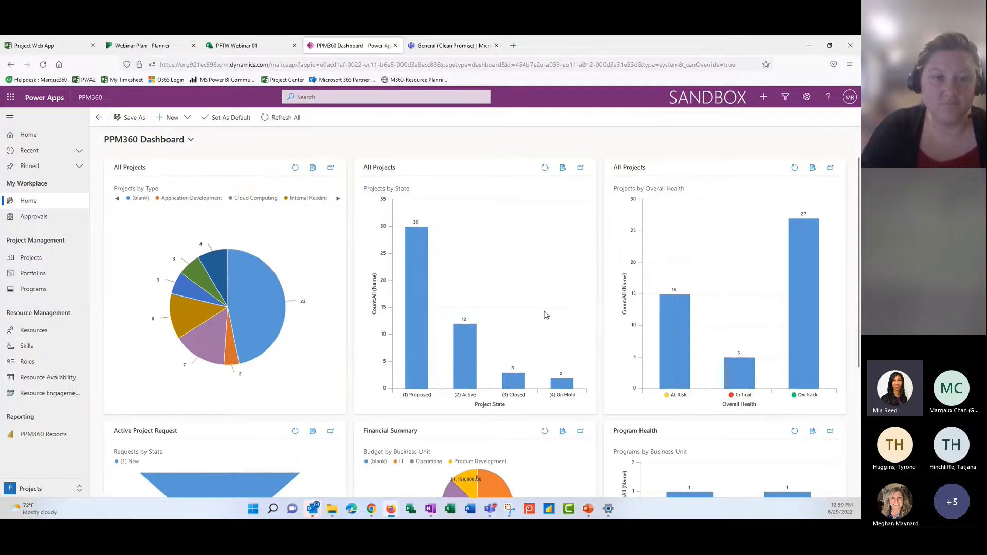
scroll(546, 315, "down", 4)
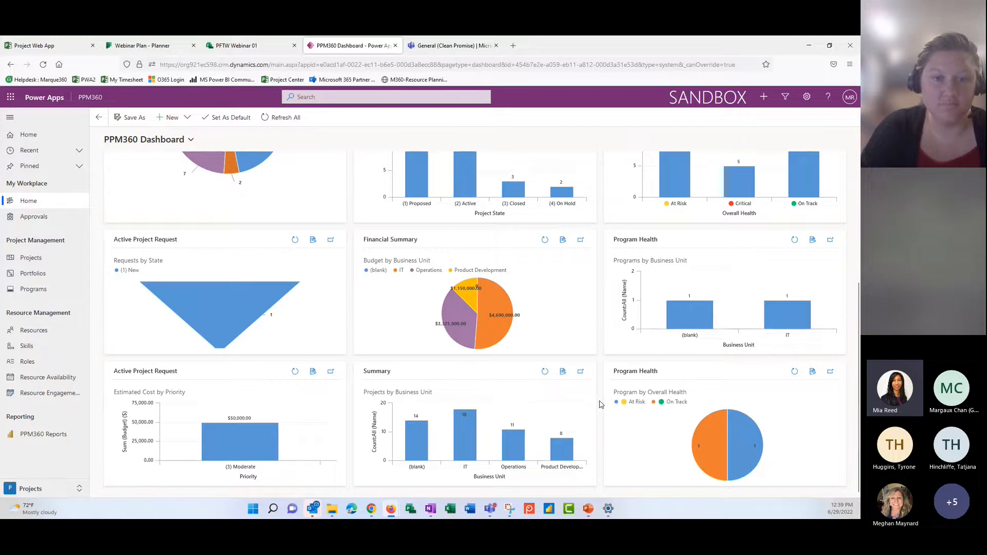
scroll(600, 405, "up", 4)
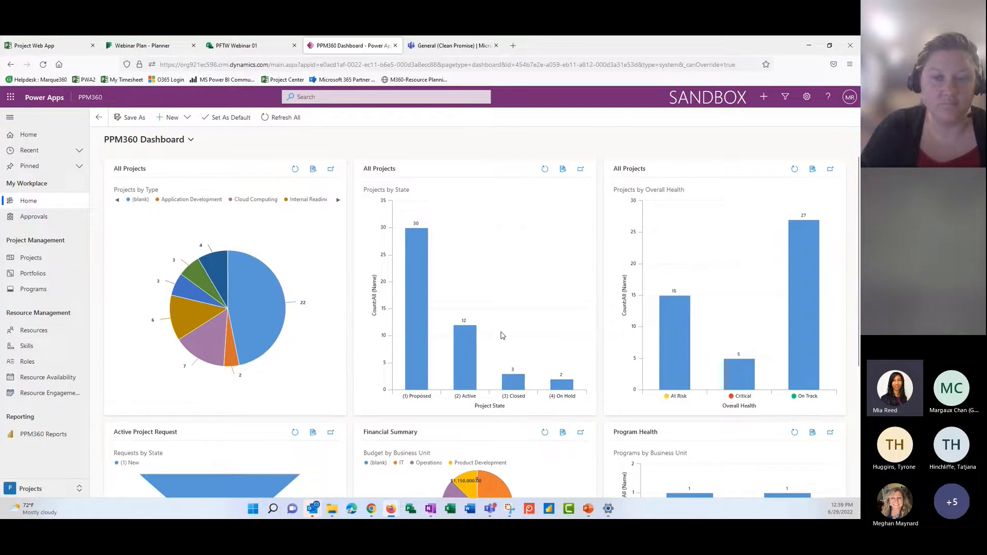
- Open MR Demo Project from the active projects list and look over the available Office apps
left_click(38, 261)
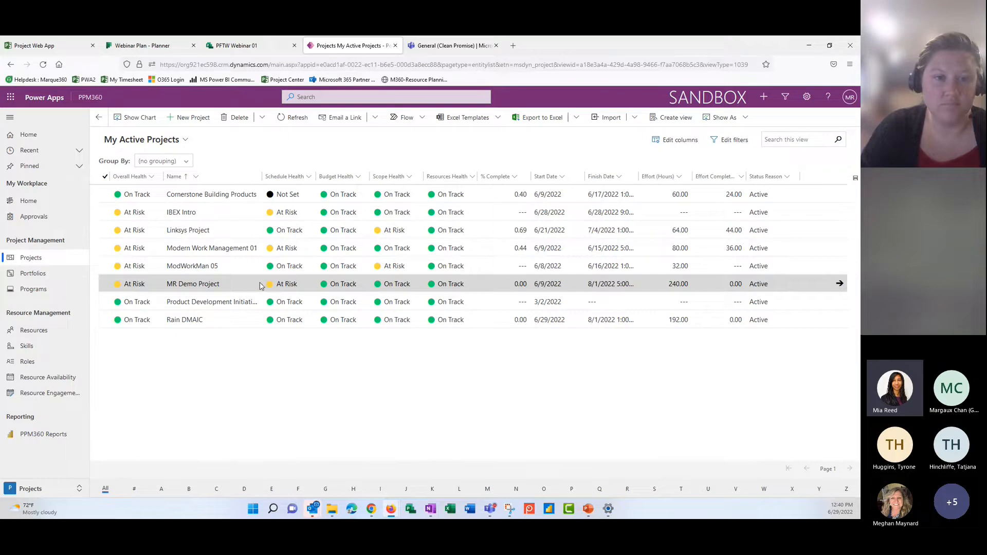
left_click(839, 285)
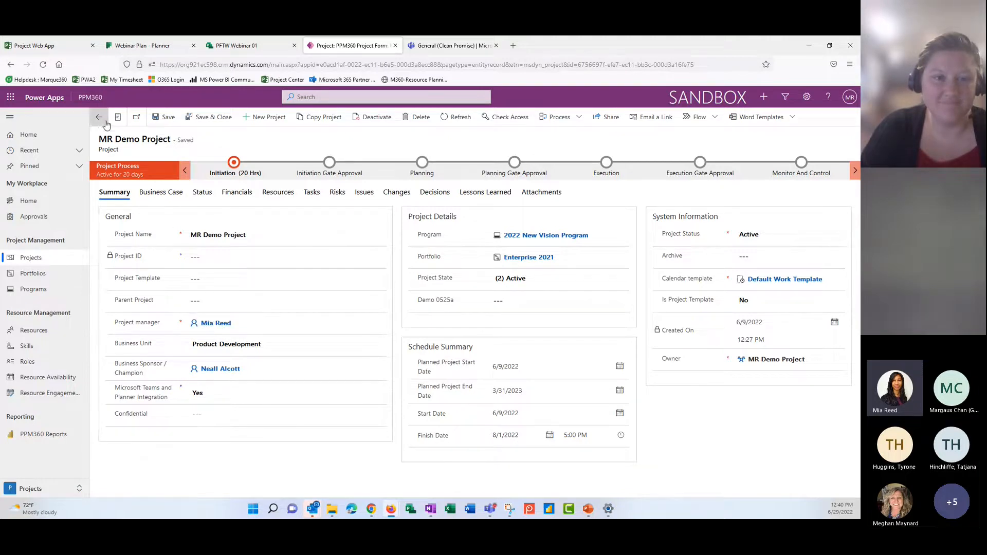
left_click(12, 102)
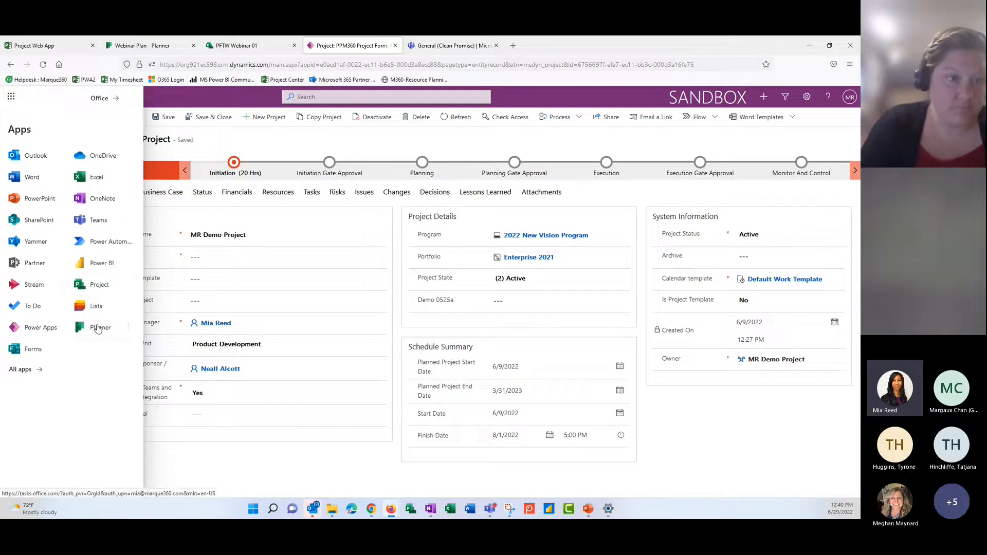
left_click(11, 98)
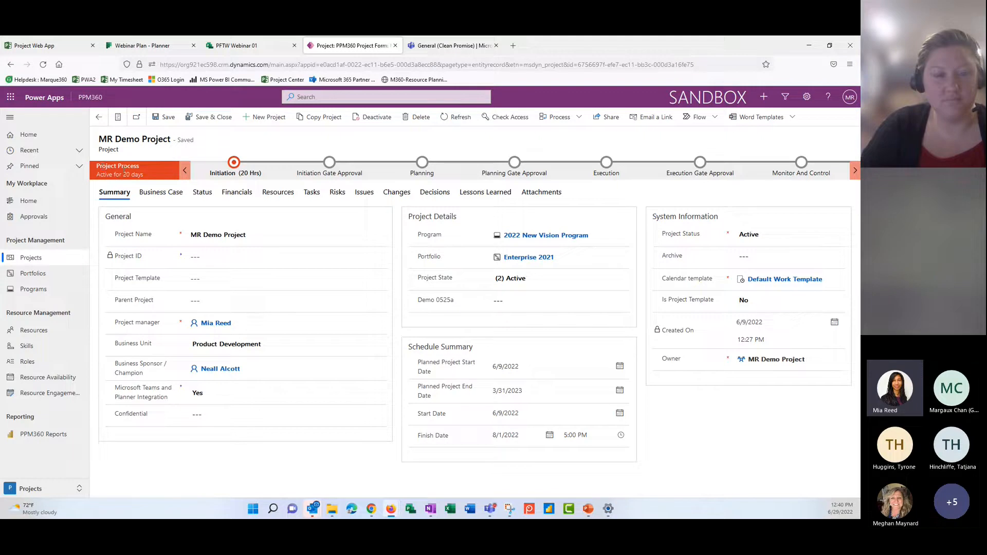
- Advance MR Demo Project from the Initiation stage to Initiation Gate Approval and close the stage details
left_click(235, 174)
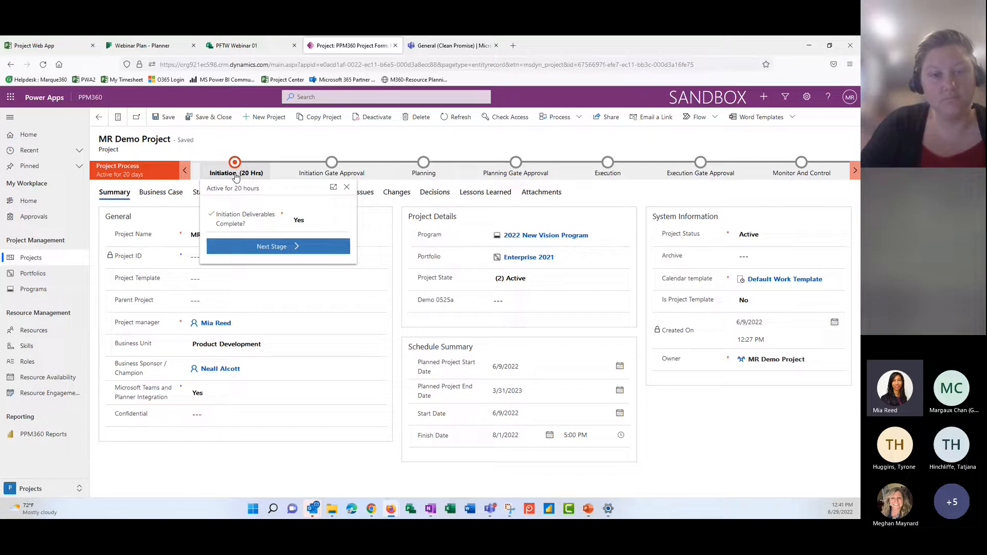
left_click(270, 247)
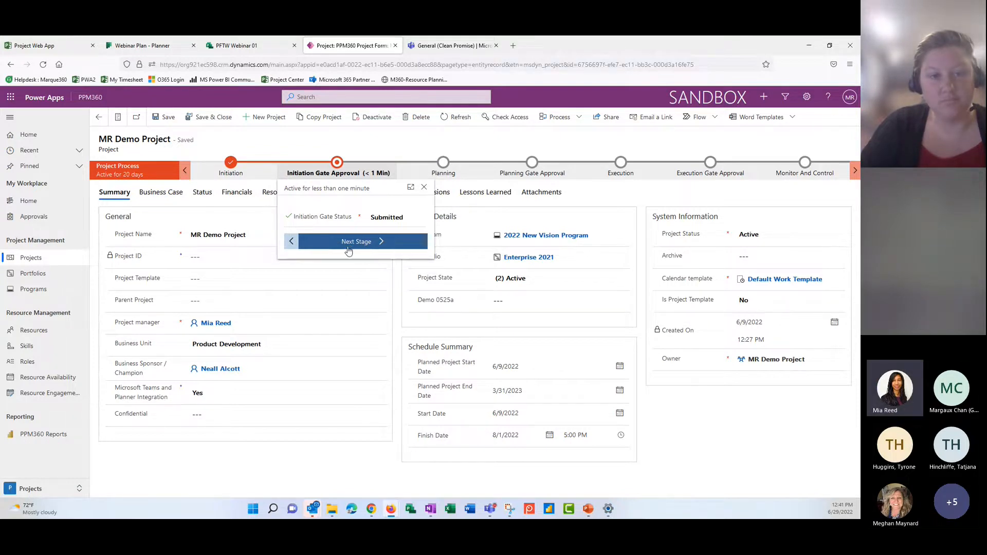
left_click(354, 157)
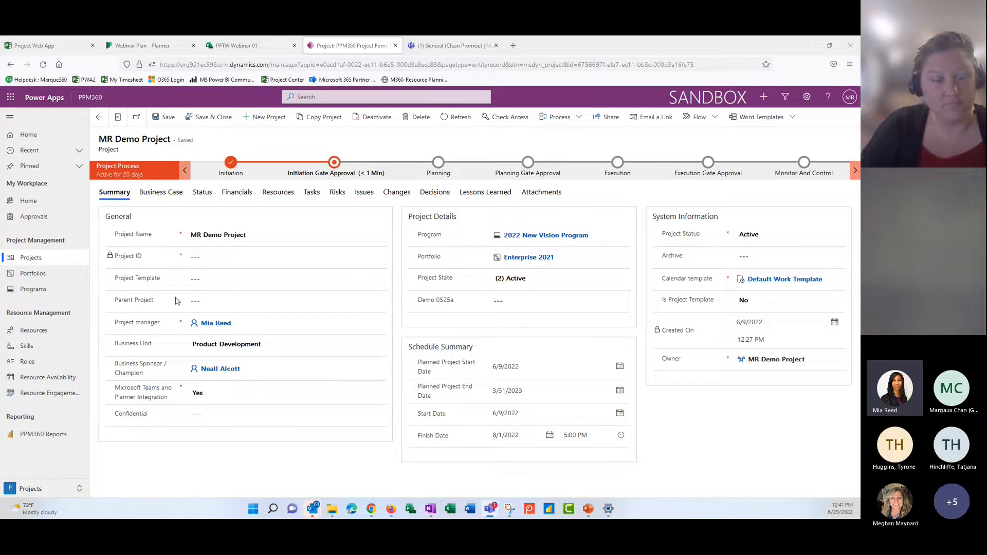
left_click(203, 303)
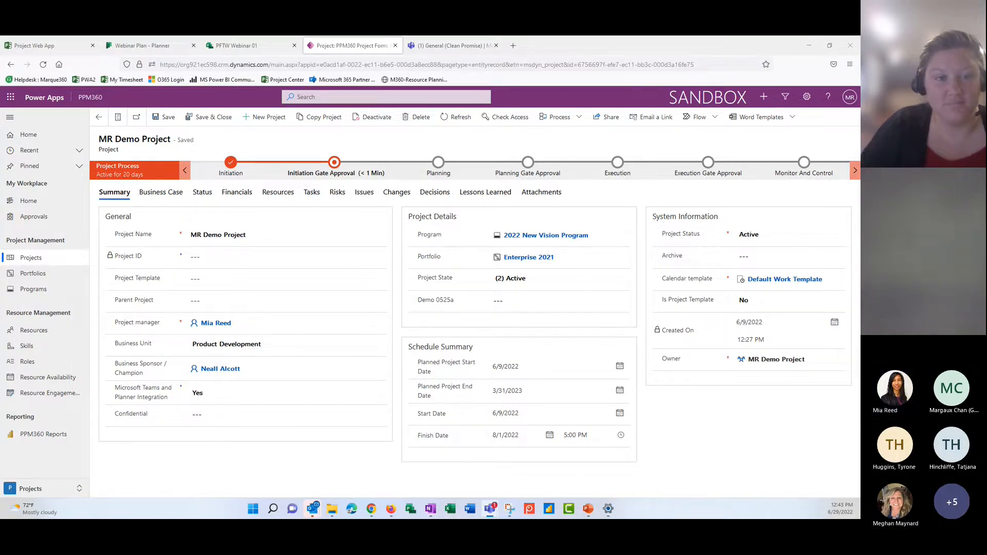
- Review MR Demo Project's business case, and set its Schedule Health and Overall Health to Critical in the status summary
left_click(165, 193)
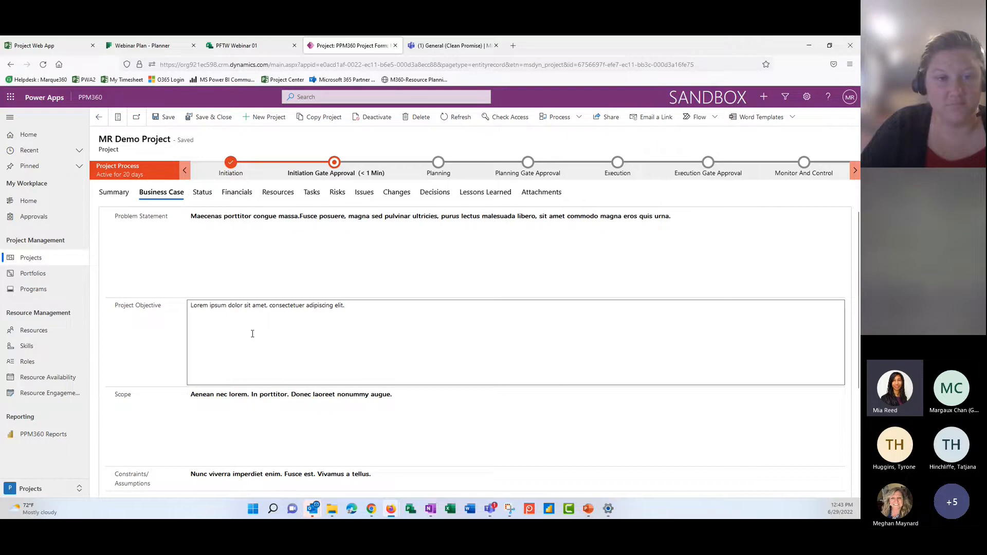
left_click(203, 196)
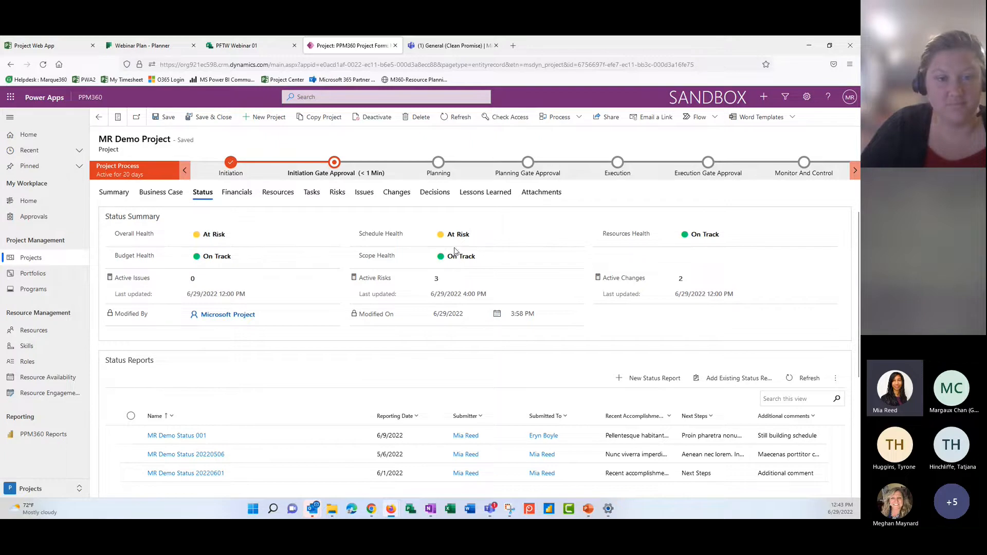
left_click(508, 240)
left_click(487, 301)
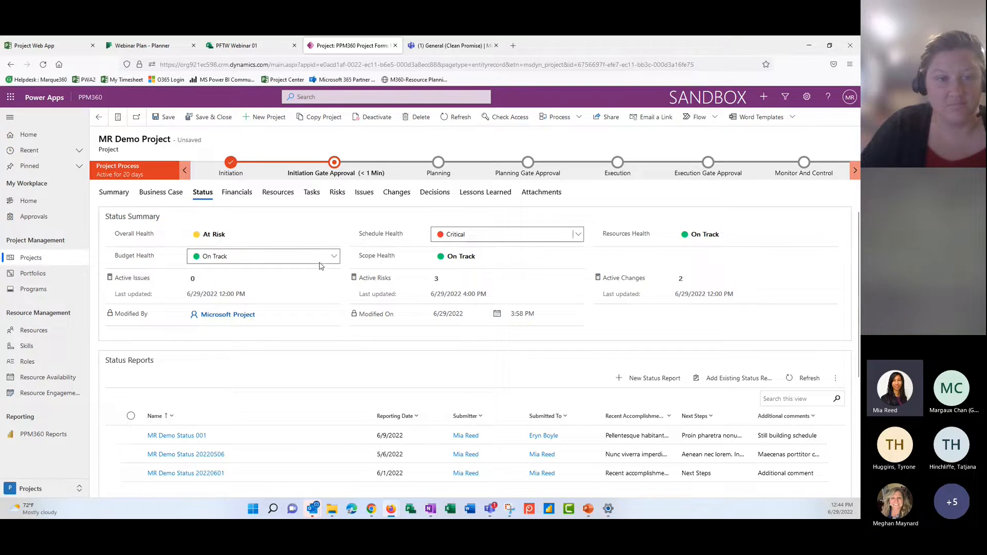
left_click(216, 236)
left_click(211, 300)
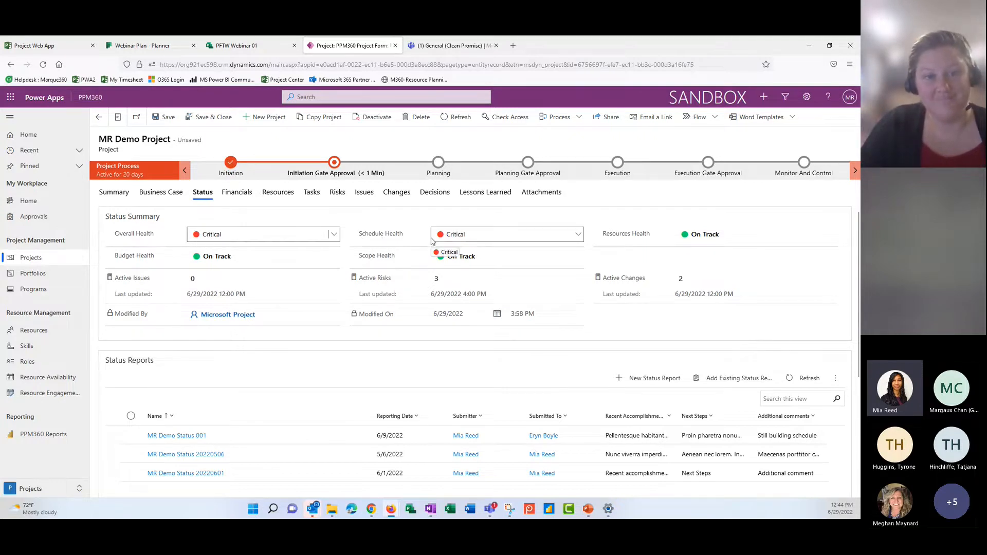
- Set MR Demo Project's Schedule Health and Overall Health to On Track in the status summary
left_click(440, 239)
left_click(455, 260)
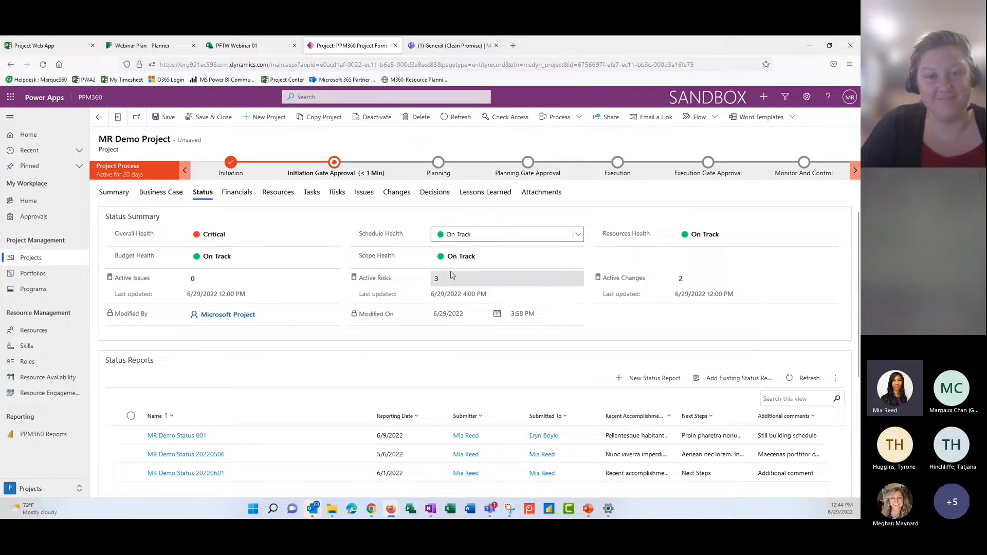
left_click(264, 240)
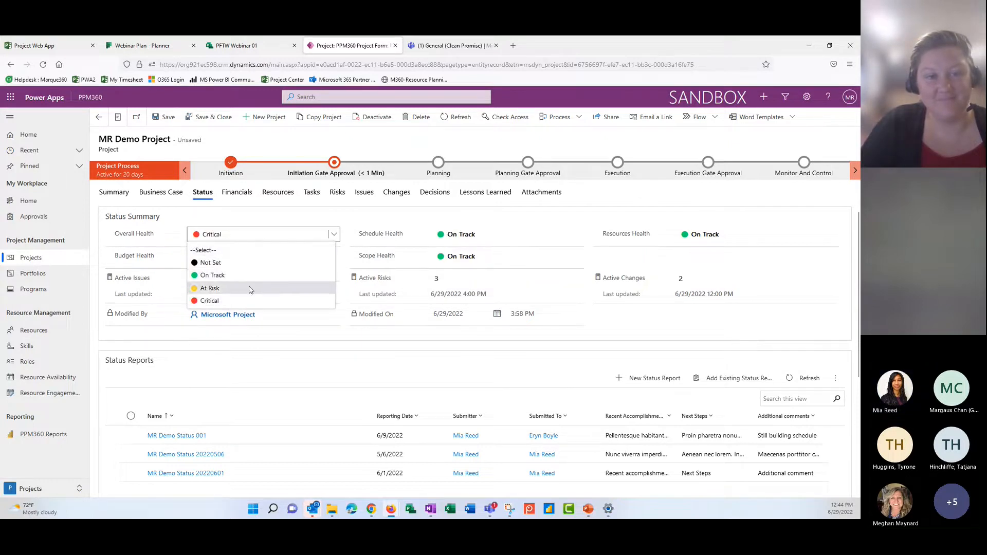
left_click(251, 279)
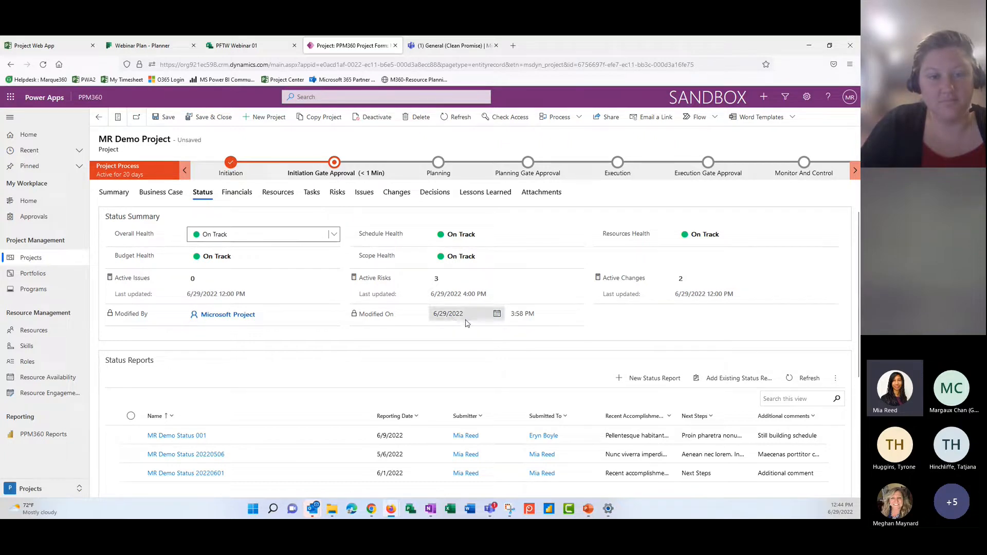
- Start a new status report for MR Demo Project named "Status 6/29" and assign its submitter
scroll(304, 388, "down", 1)
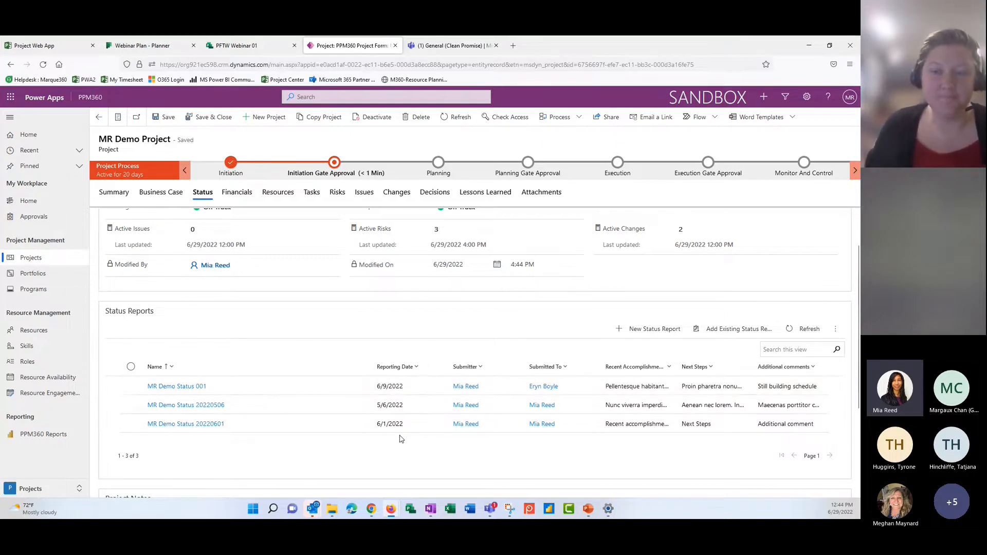
left_click(656, 331)
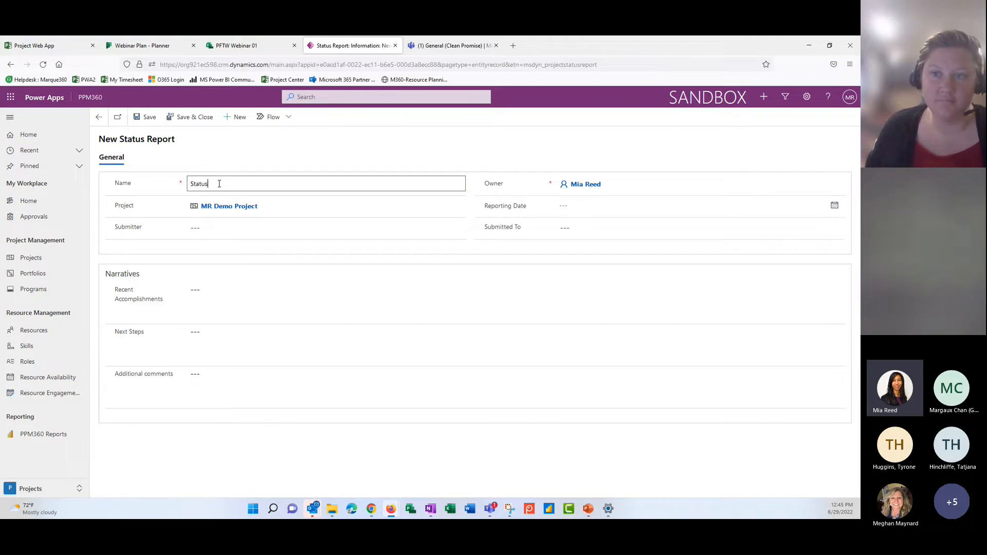
left_click(219, 184)
type("Status 6/29")
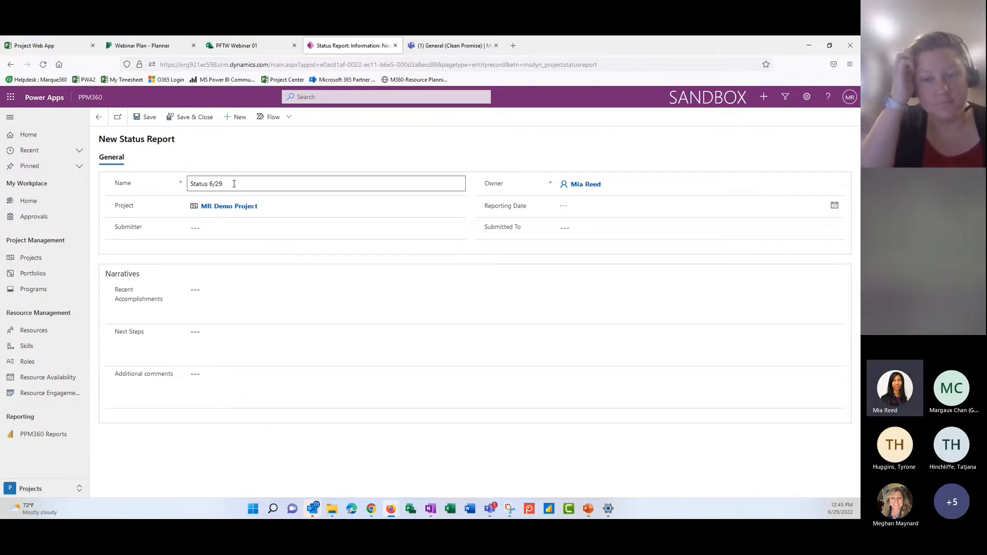
left_click(221, 228)
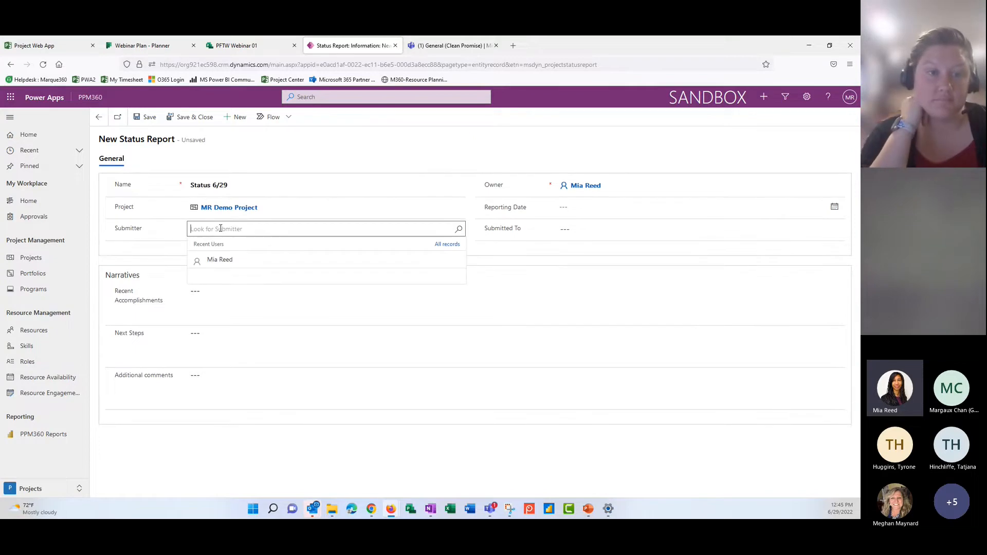
type("mia")
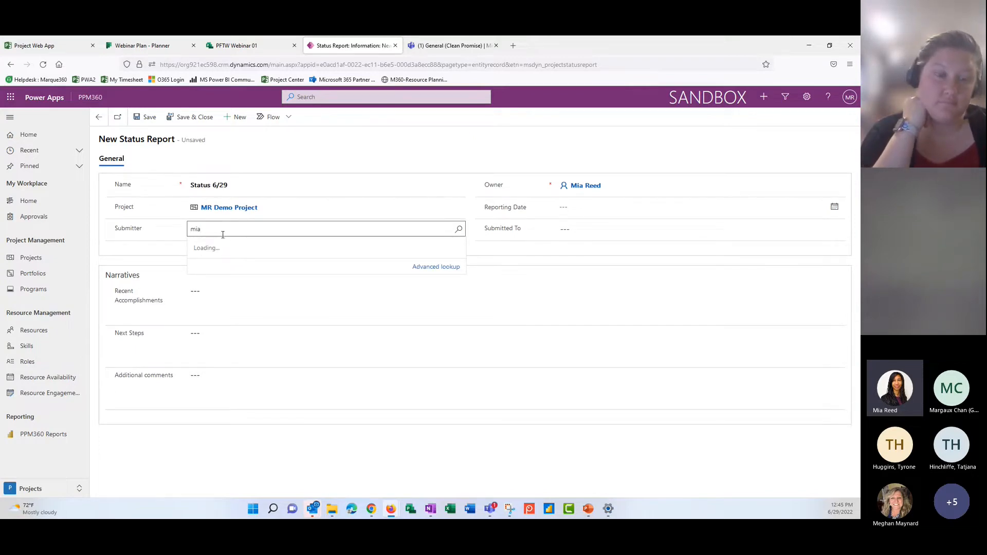
left_click(240, 267)
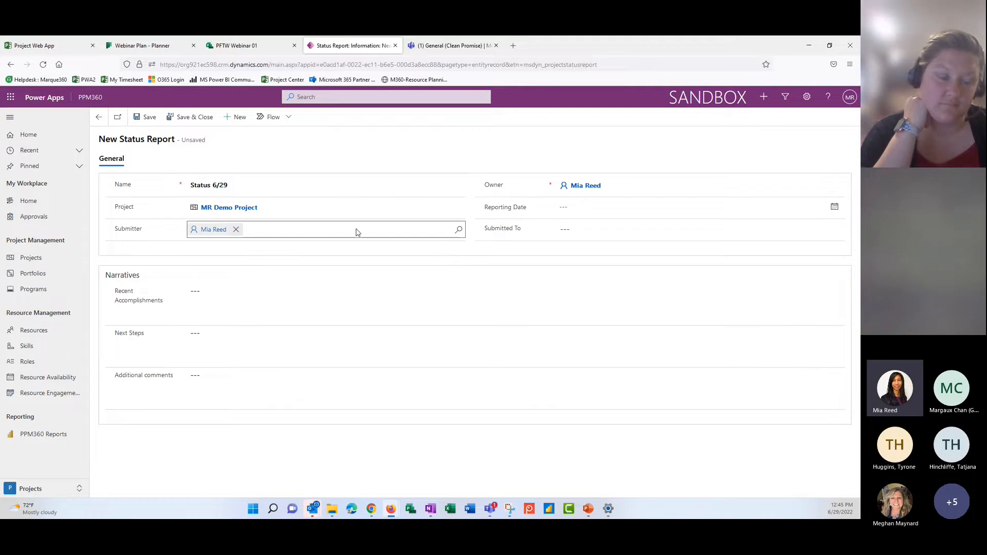
- Choose the recipient in the status report's Submitted To field and enter "accomplish" as the recent accomplishments
left_click(576, 229)
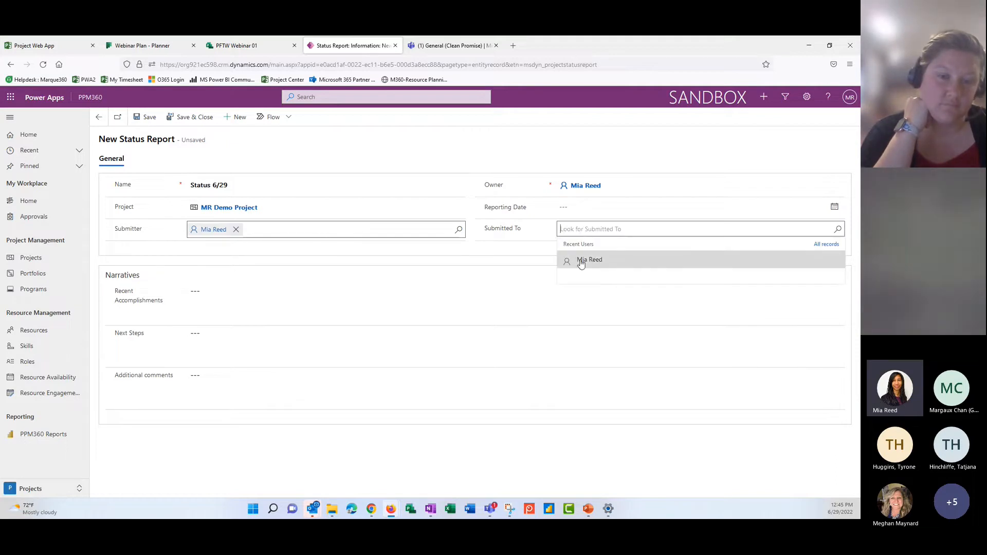
left_click(581, 264)
mouse_move(592, 230)
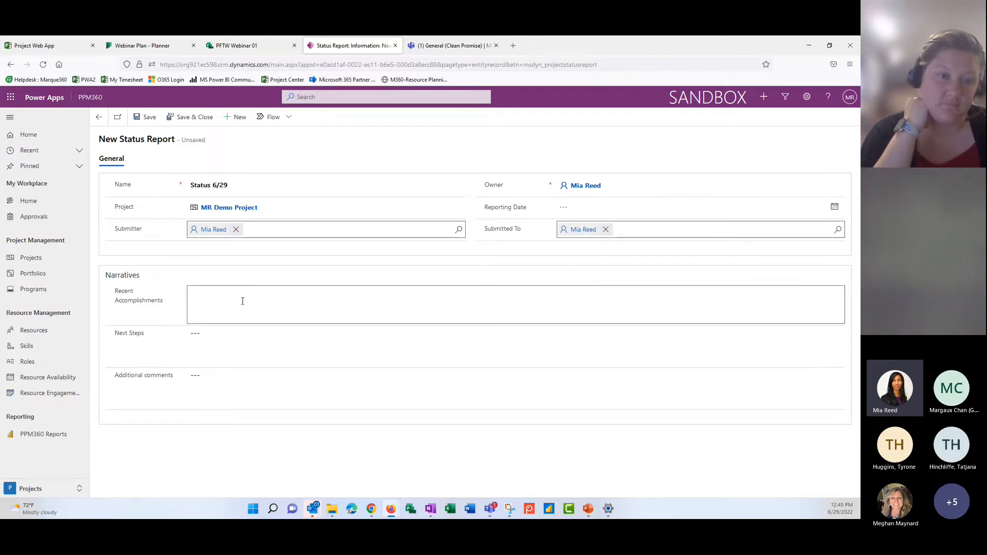
left_click(243, 302)
type("accomplish")
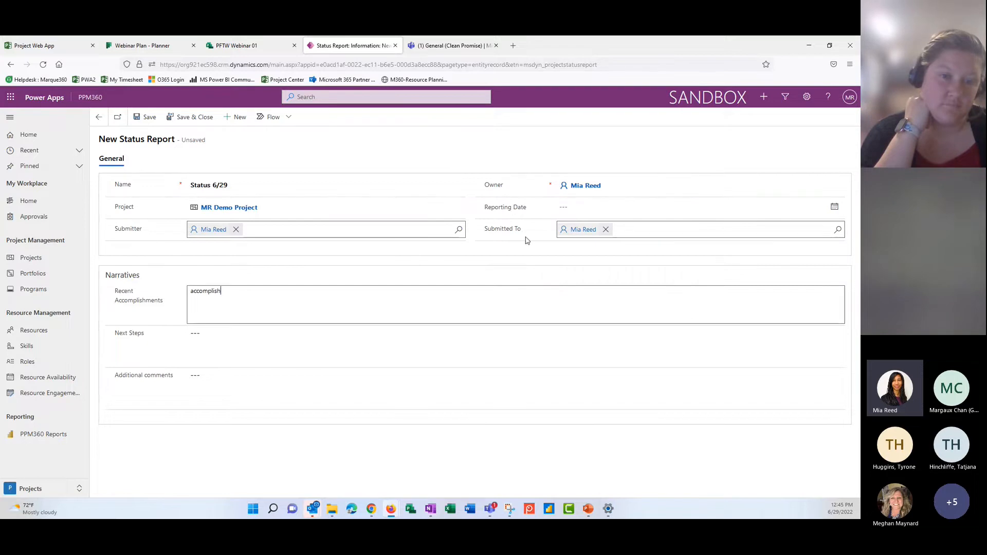
left_click(607, 230)
type("neall")
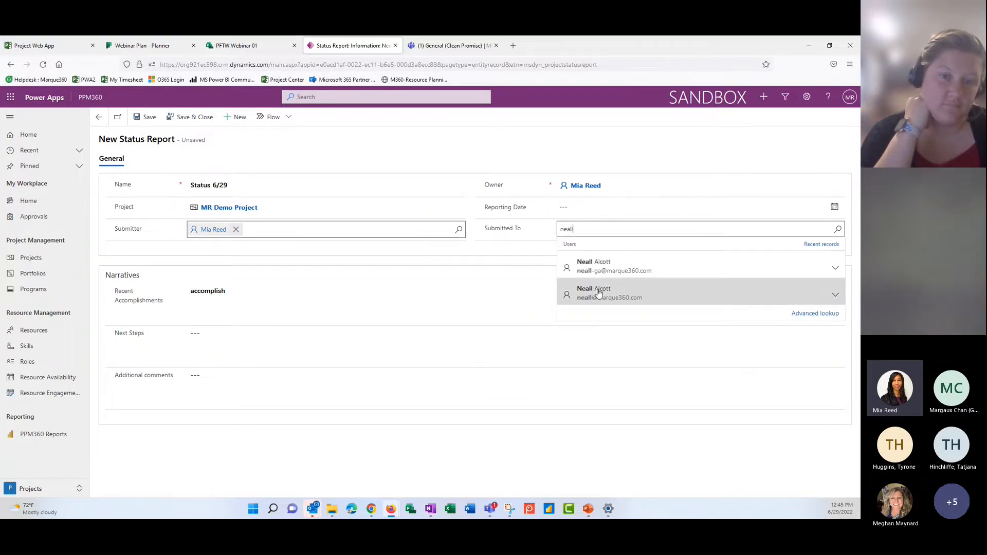
left_click(597, 293)
- Enter "steps" as the next steps and "comments" as the additional comments, and save and close the status report
left_click(236, 343)
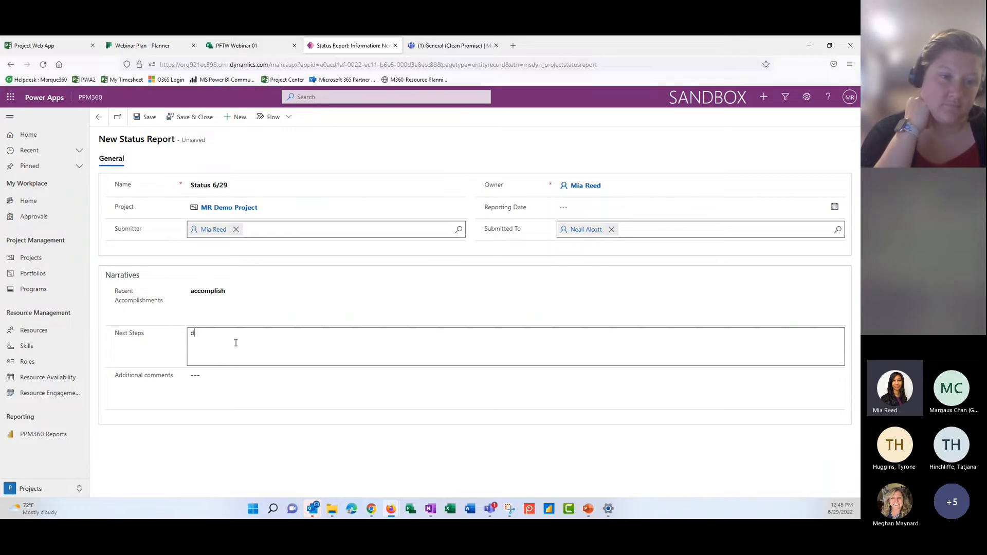
type("steps")
left_click(217, 379)
type("com")
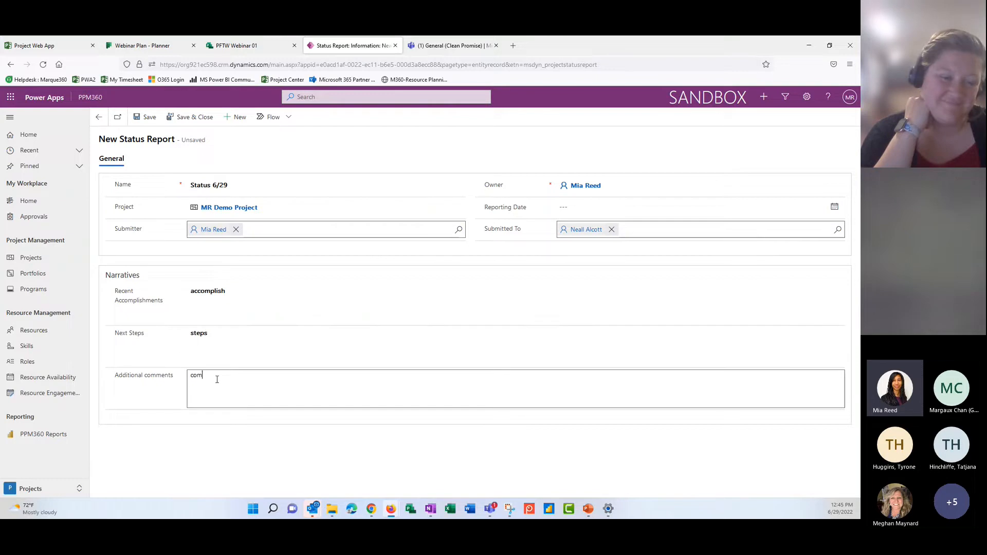
type("ments")
left_click(194, 119)
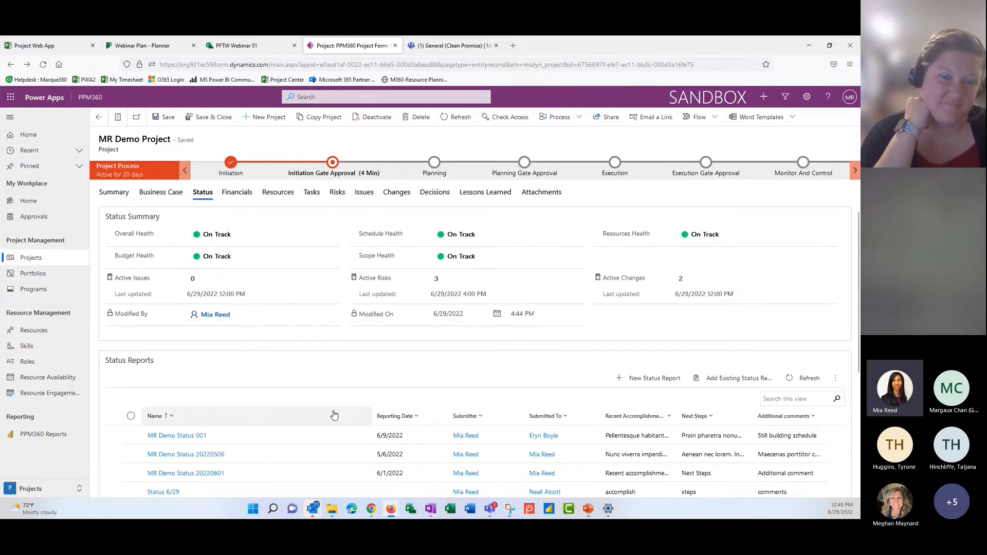
- Review MR Demo Project's status reports, financials, team members with resource engagements, and task grid
scroll(334, 411, "down", 1)
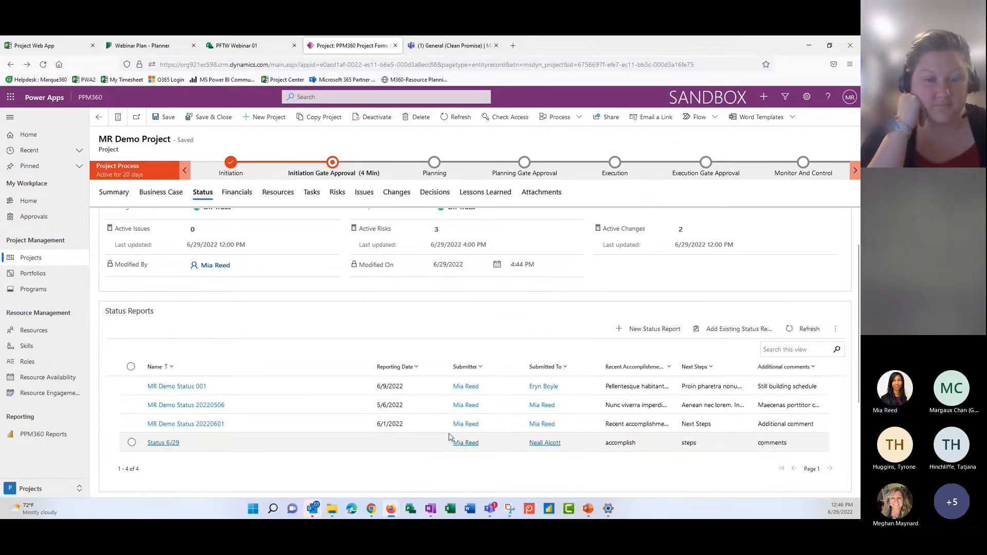
scroll(449, 437, "up", 1)
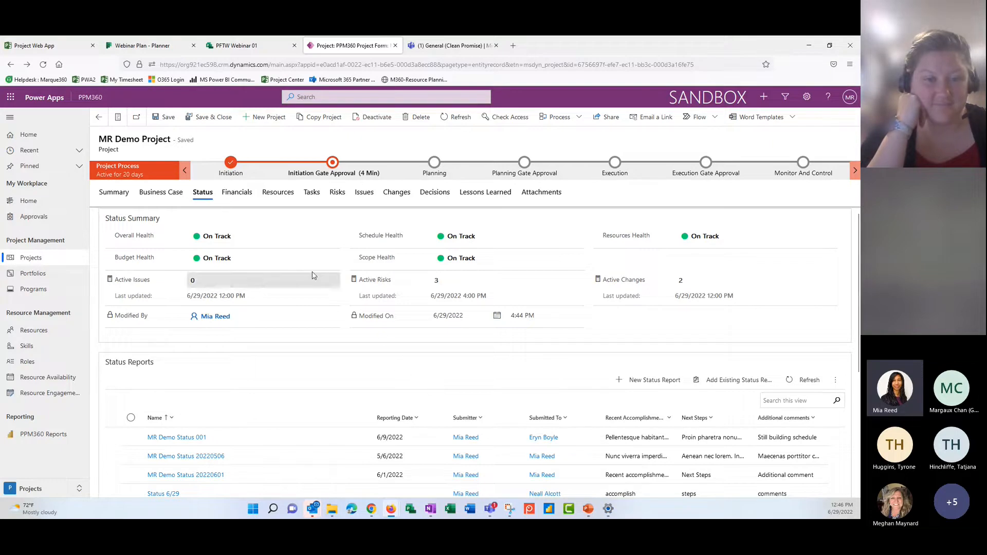
left_click(232, 198)
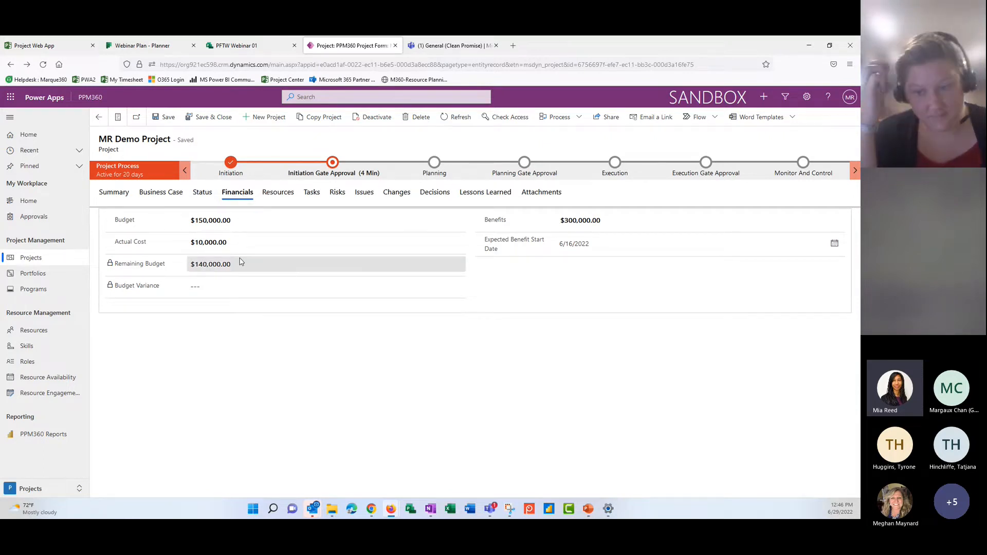
left_click(267, 215)
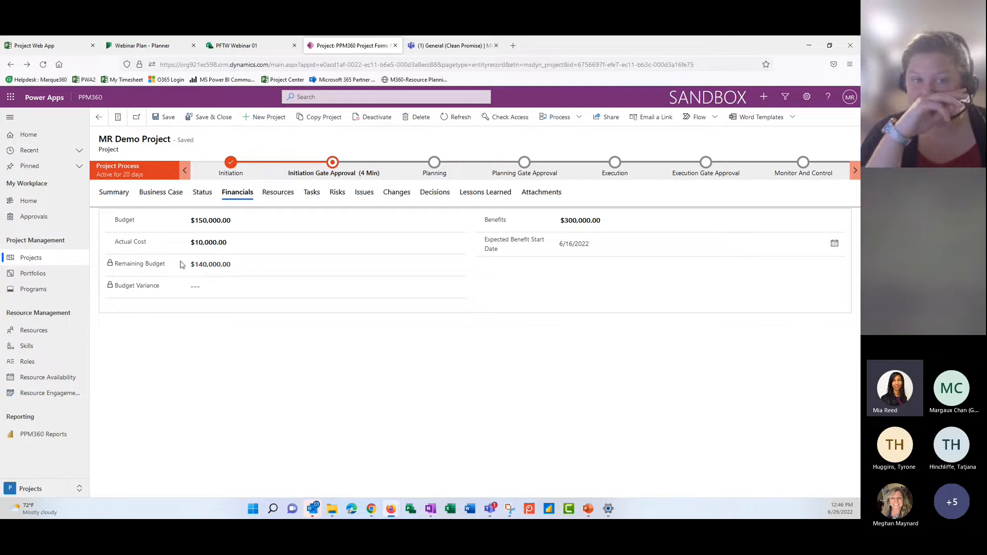
left_click(281, 200)
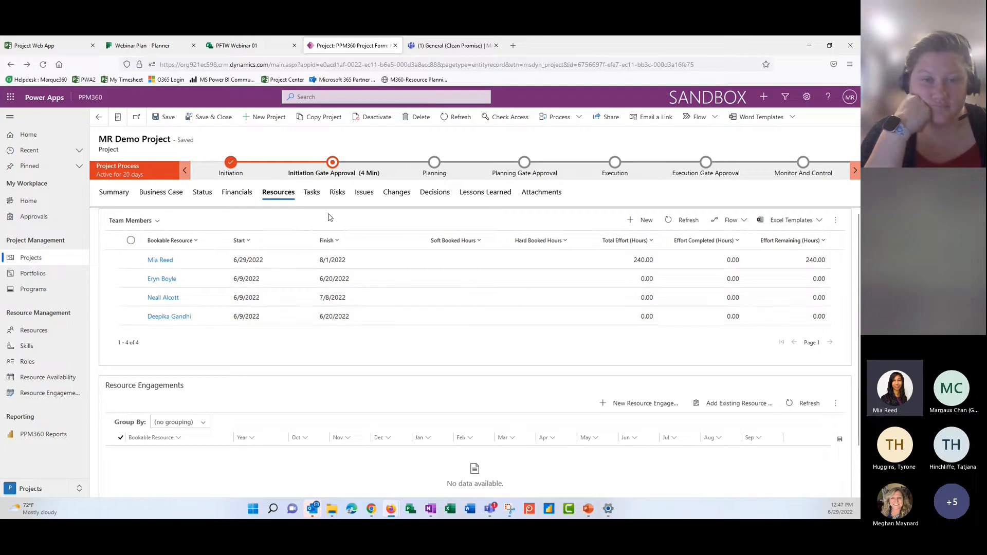
left_click(313, 195)
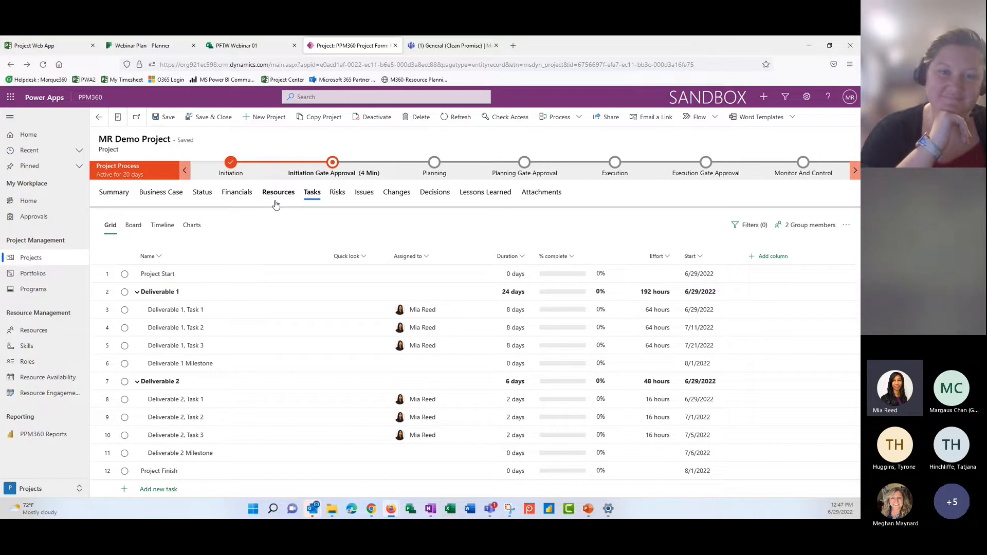
- Compare the Webinar Plan board in Planner with the grid and timeline of PFTW Webinar 01 in Project
left_click(152, 46)
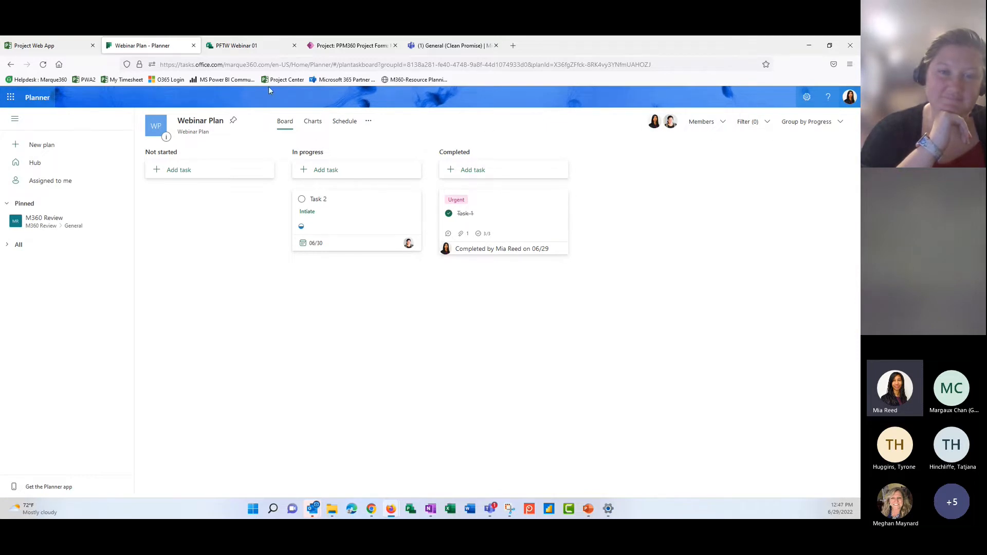
left_click(240, 46)
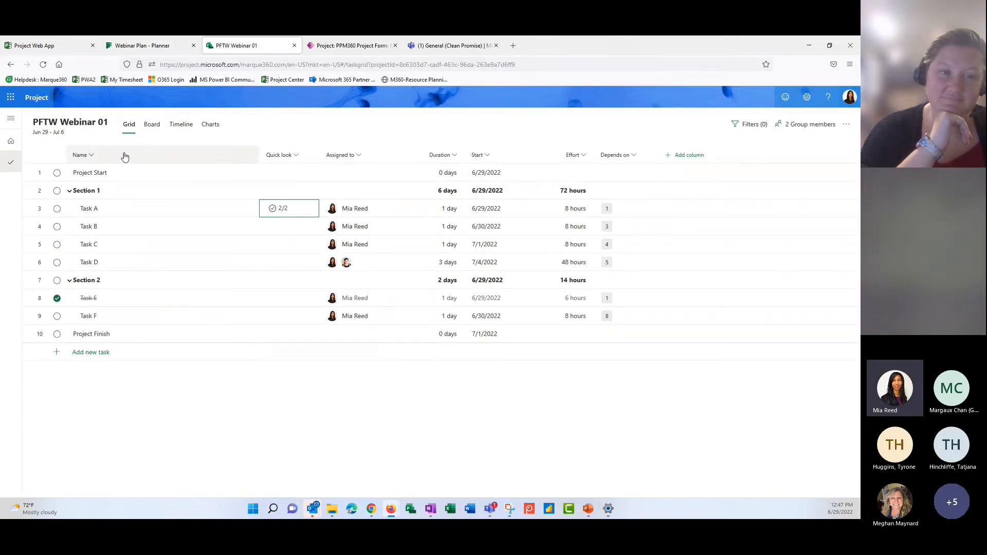
left_click(152, 125)
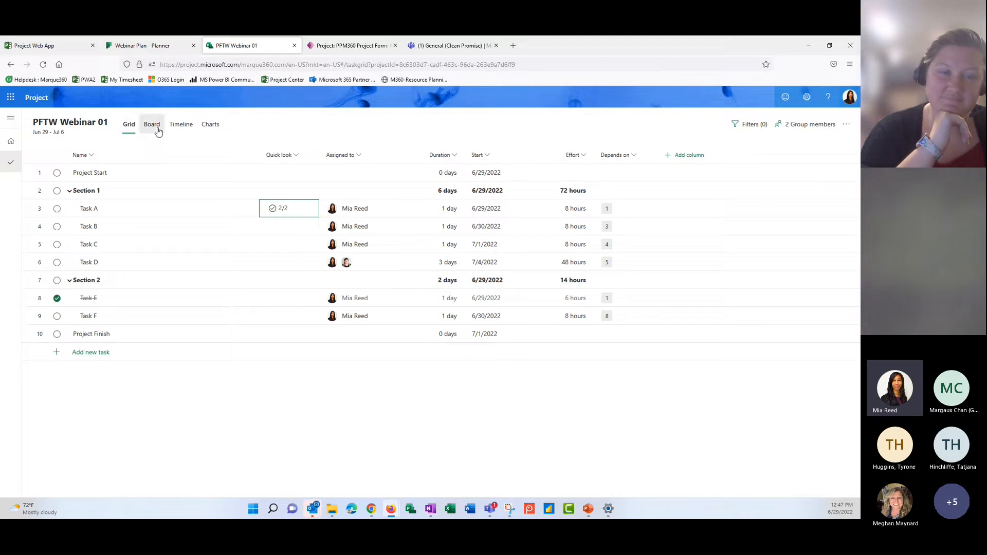
left_click(130, 126)
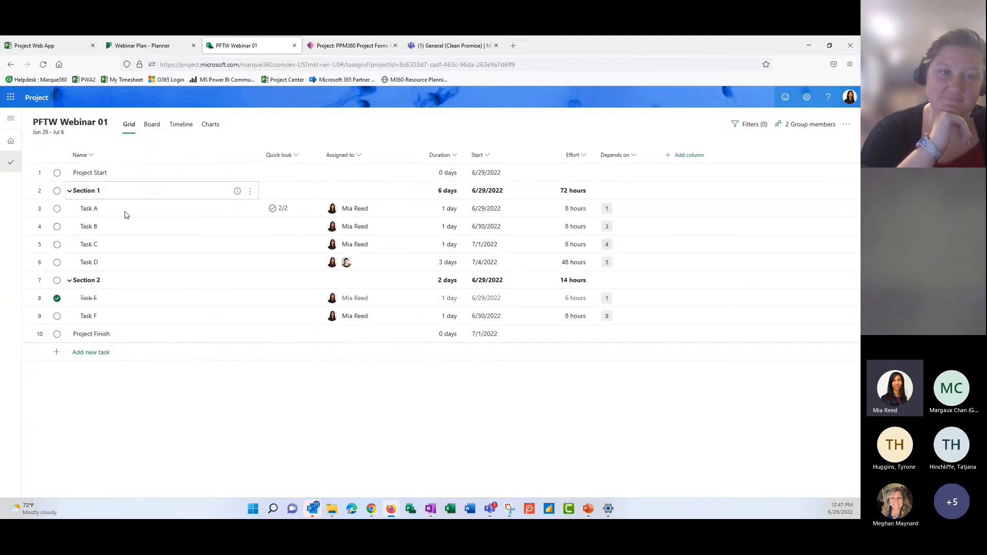
left_click(176, 129)
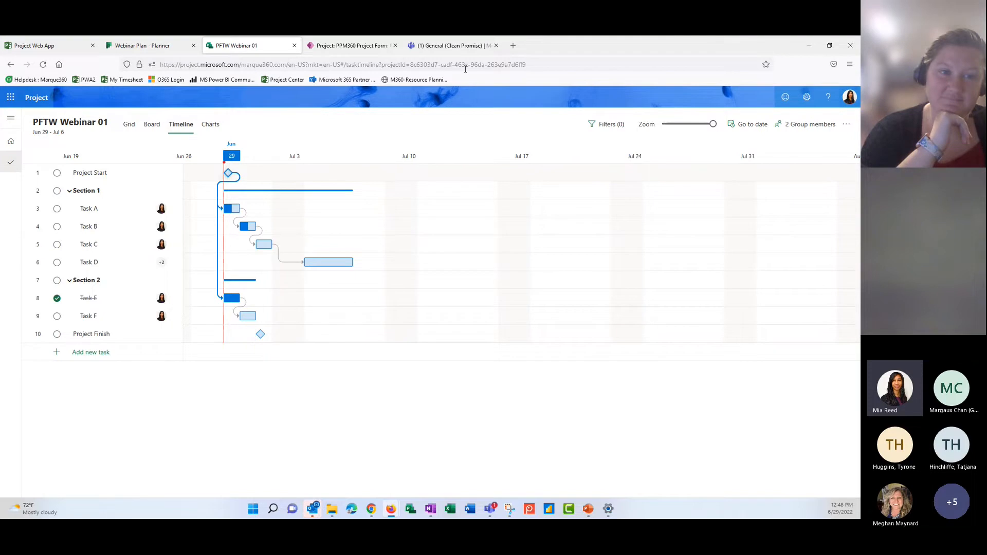
- Return to MR Demo Project in PPM360 and add the Depends on column to its task grid
left_click(829, 45)
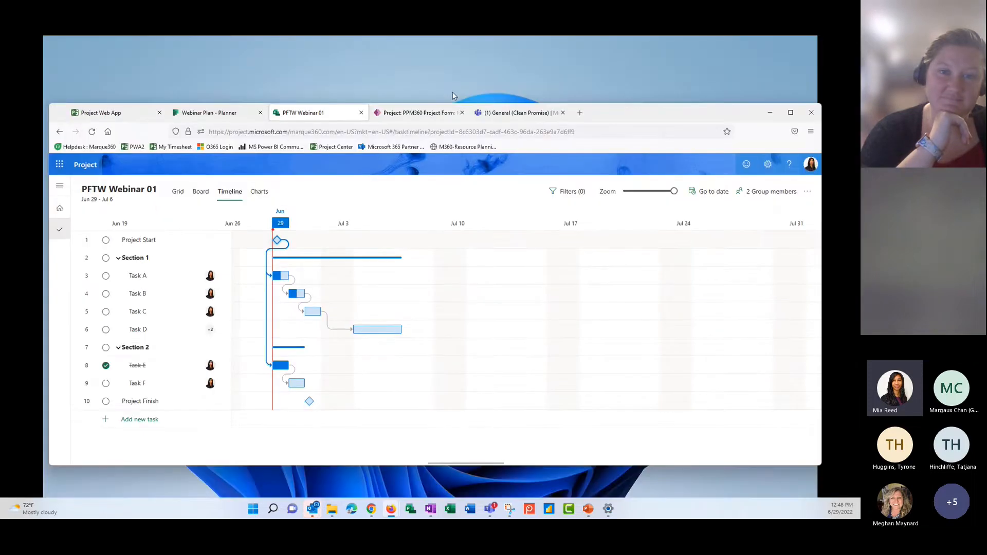
left_click(416, 114)
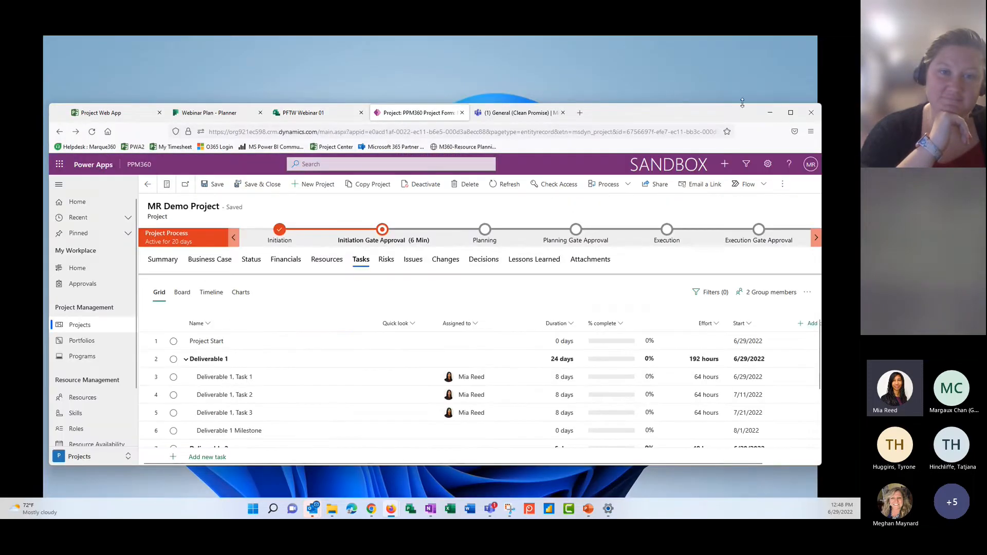
left_click(791, 112)
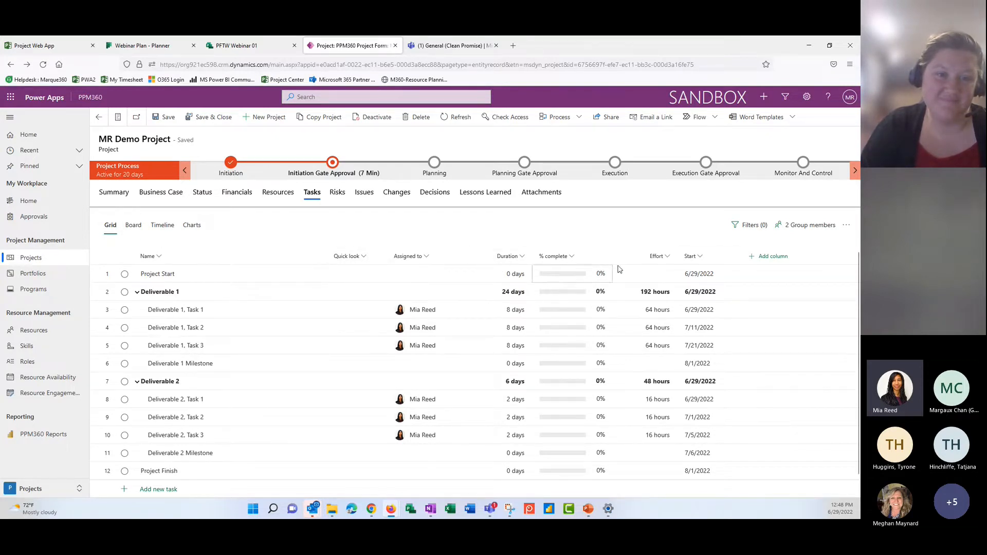
left_click(770, 256)
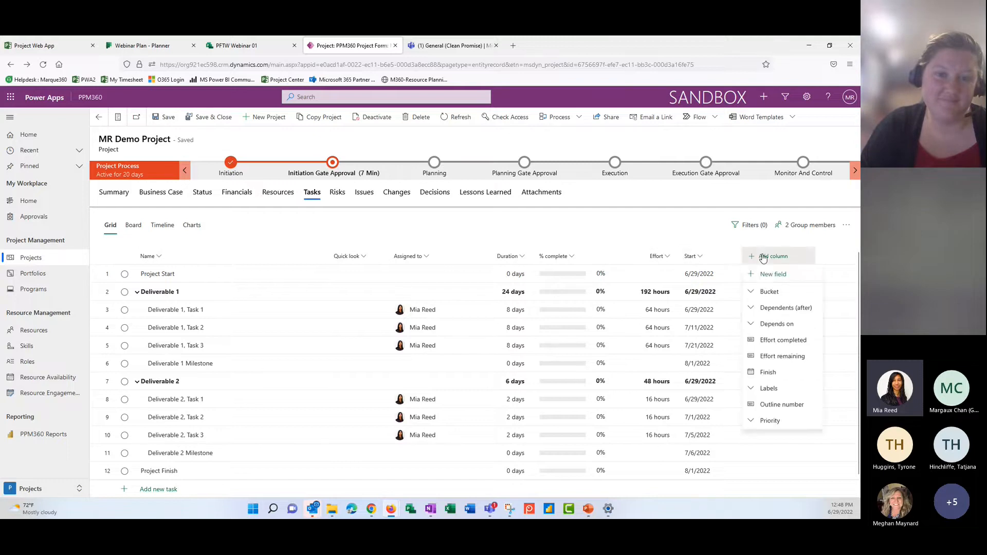
left_click(771, 325)
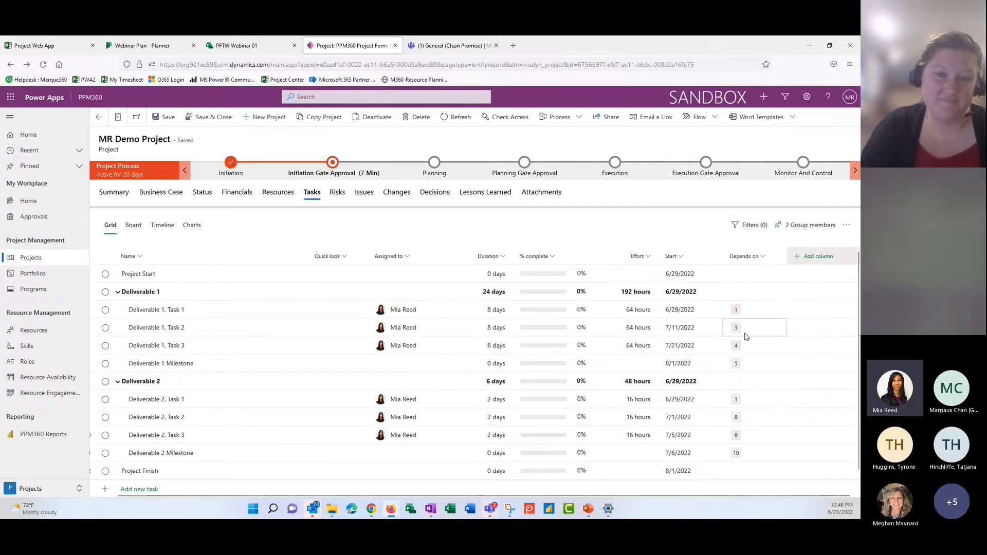
- Move the Deliverable 2 Milestone card from the Initiate bucket to Plan on the task board, and show the timeline
left_click(134, 227)
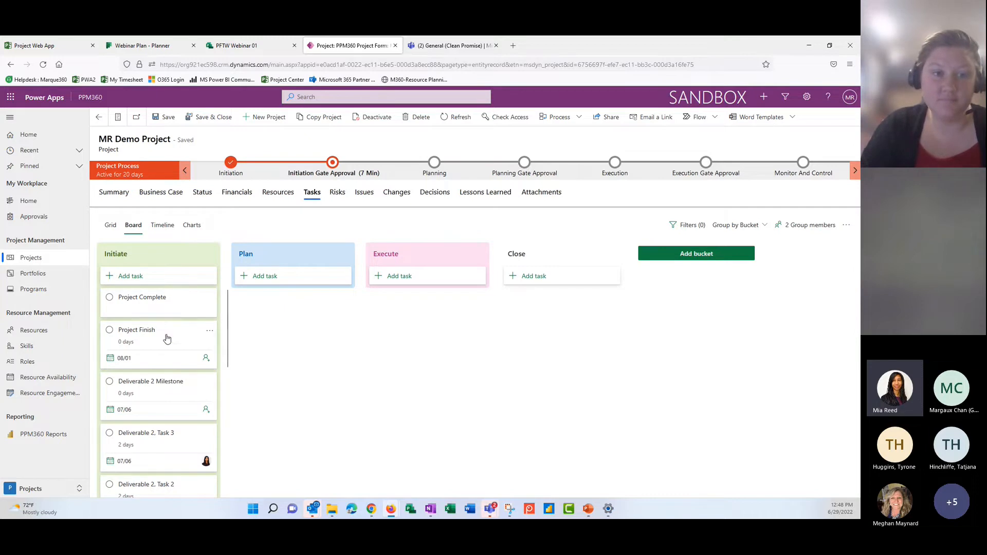
left_click_drag(165, 396, 267, 329)
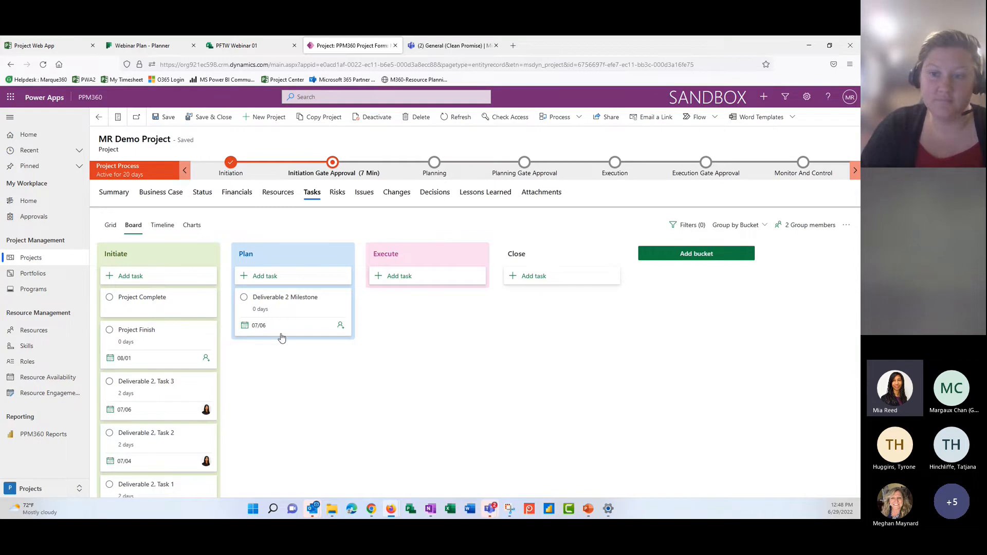
left_click(163, 226)
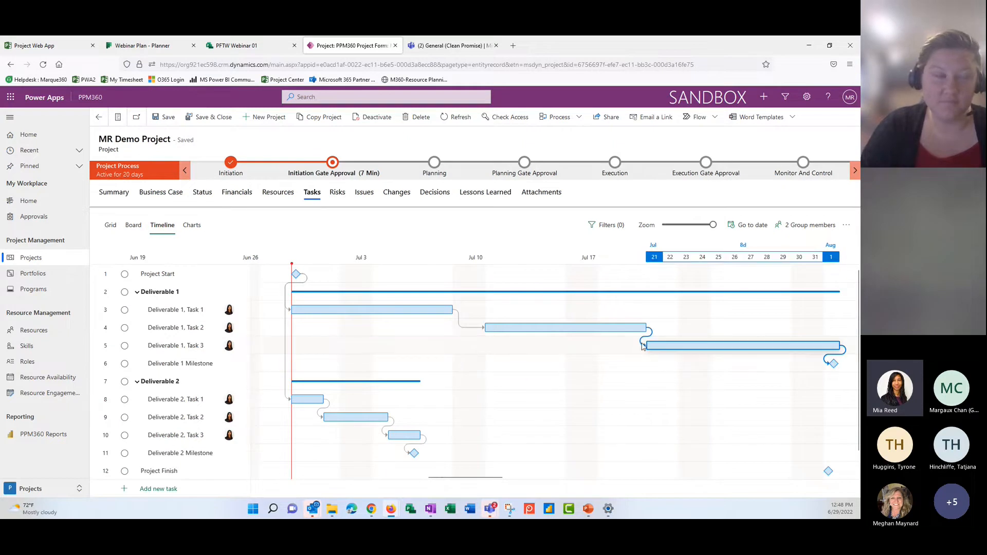
- Show the critical path on the task timeline, hide it again, and view the project's task charts and grid
left_click(610, 226)
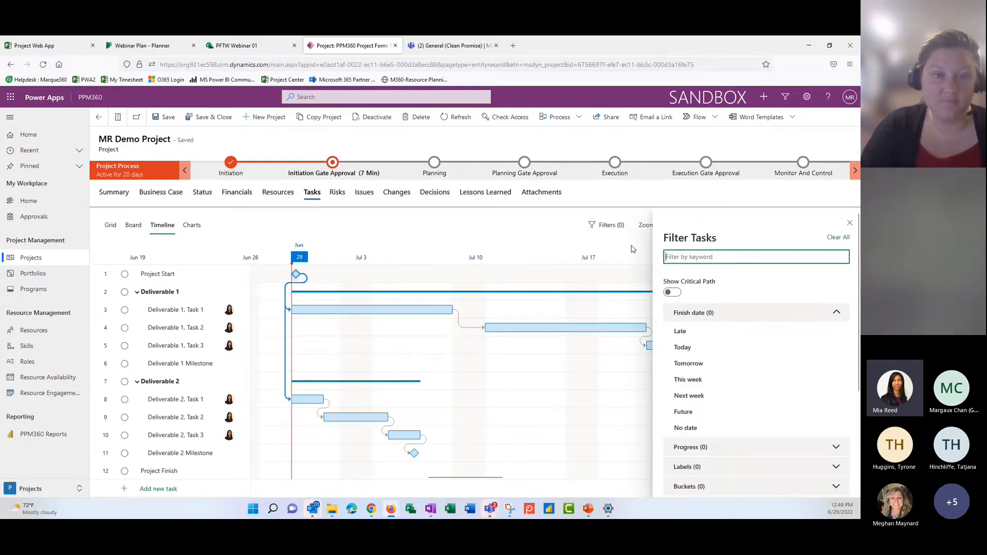
left_click(675, 293)
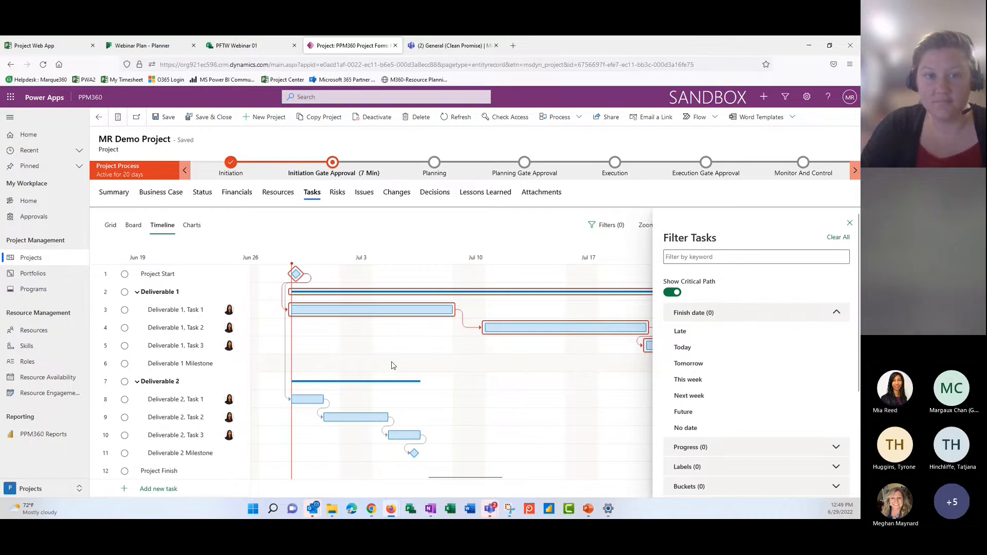
left_click(672, 293)
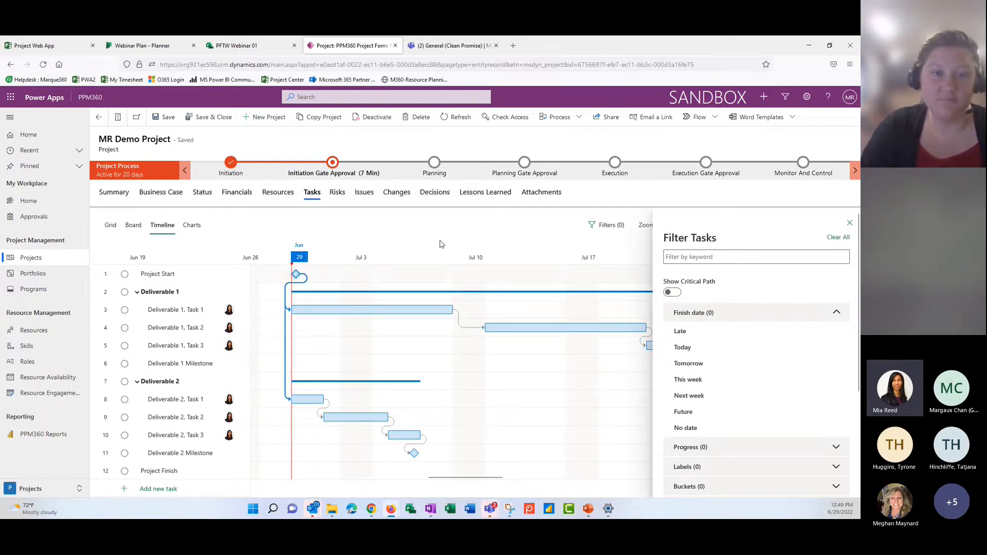
left_click(849, 224)
left_click(186, 227)
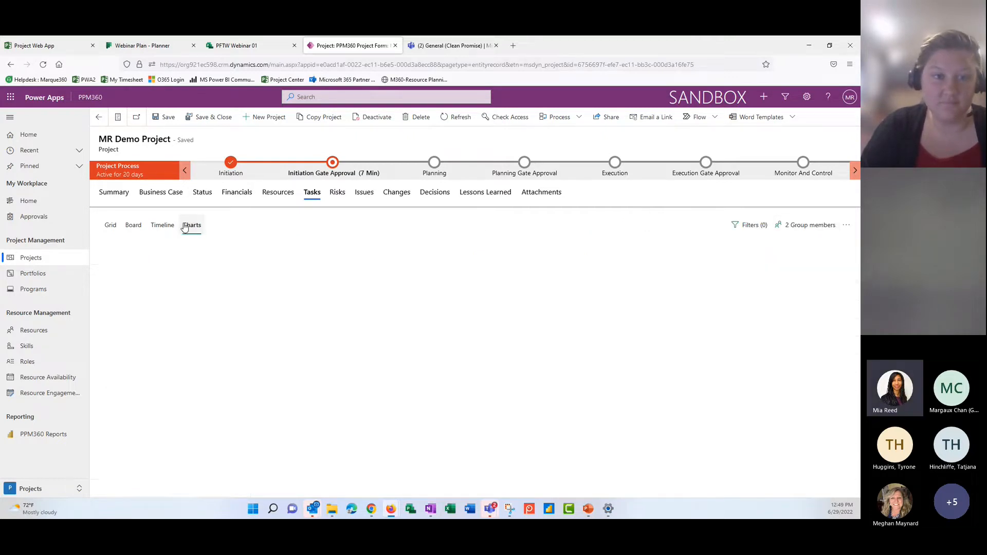
left_click(110, 225)
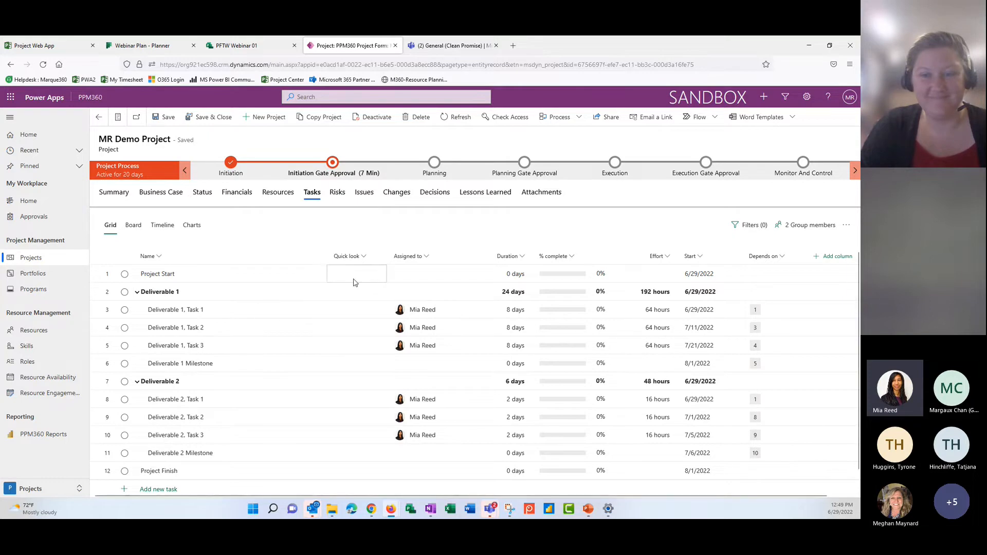
- Review MR Demo Project's risks, check the category options in a new risk form, and return without saving
left_click(363, 195)
left_click(339, 195)
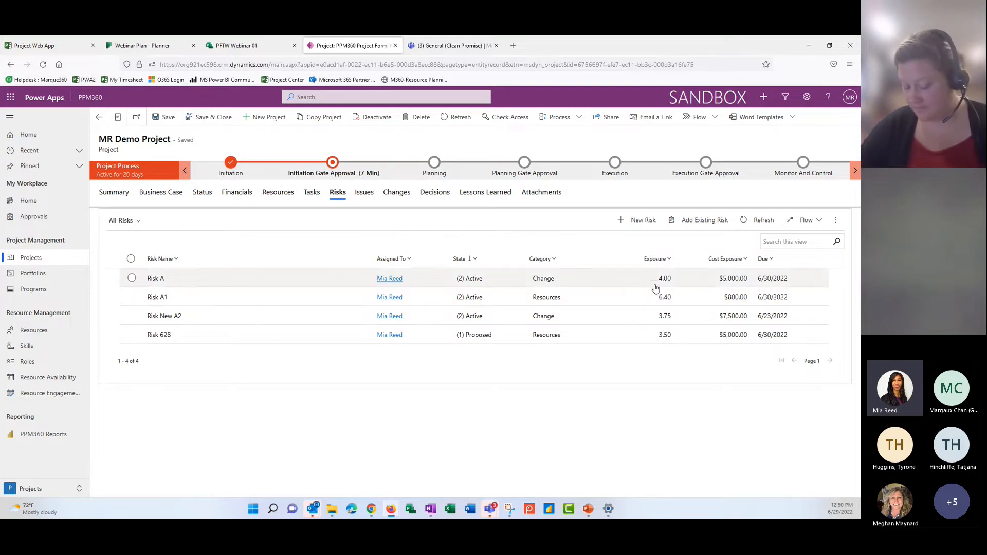
left_click(642, 222)
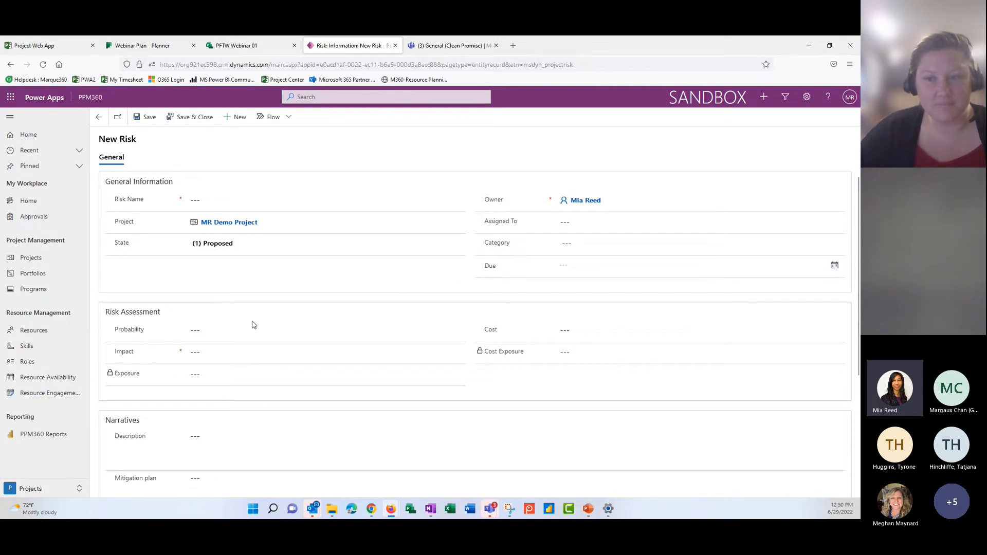
left_click(568, 243)
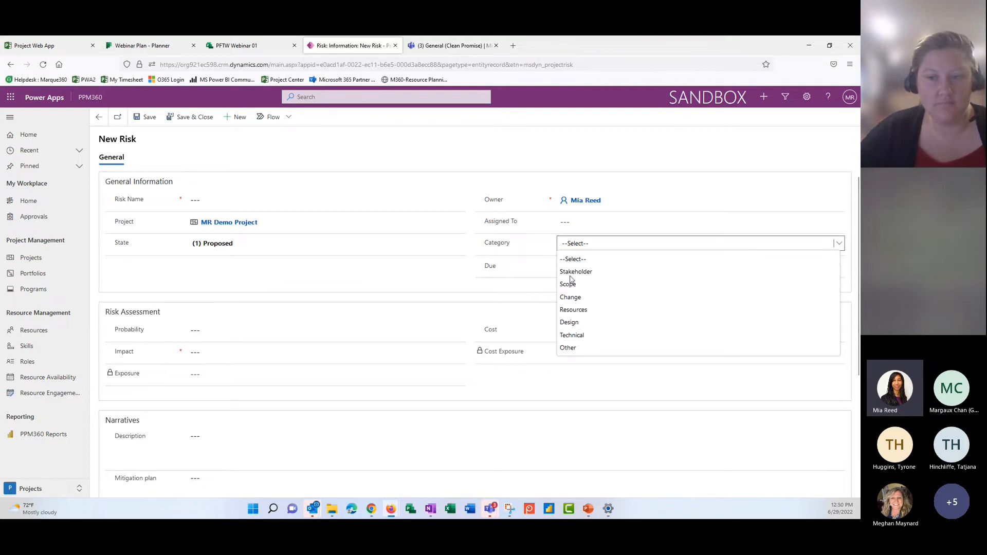
left_click(97, 118)
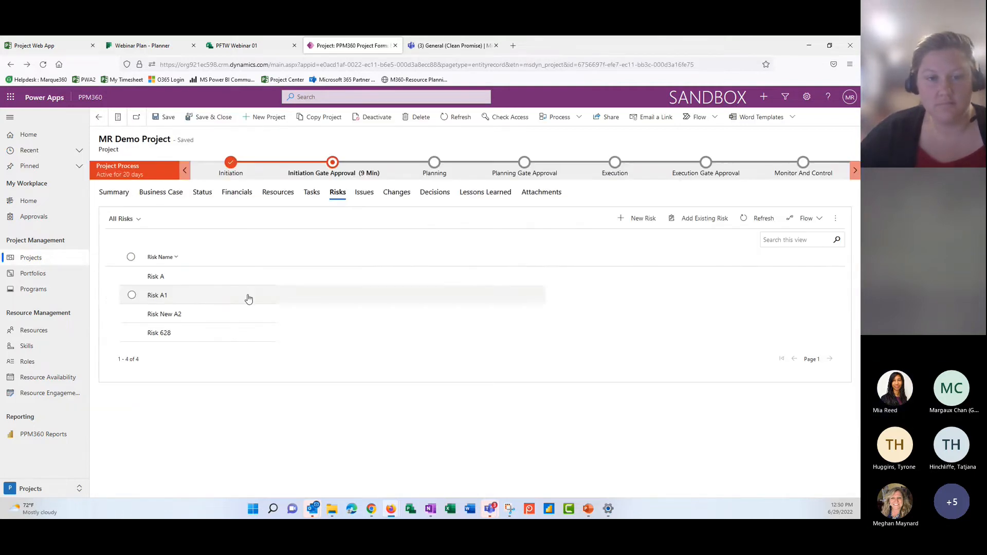
- Review MR Demo Project's issues, changes, decisions and lessons learned
left_click(359, 195)
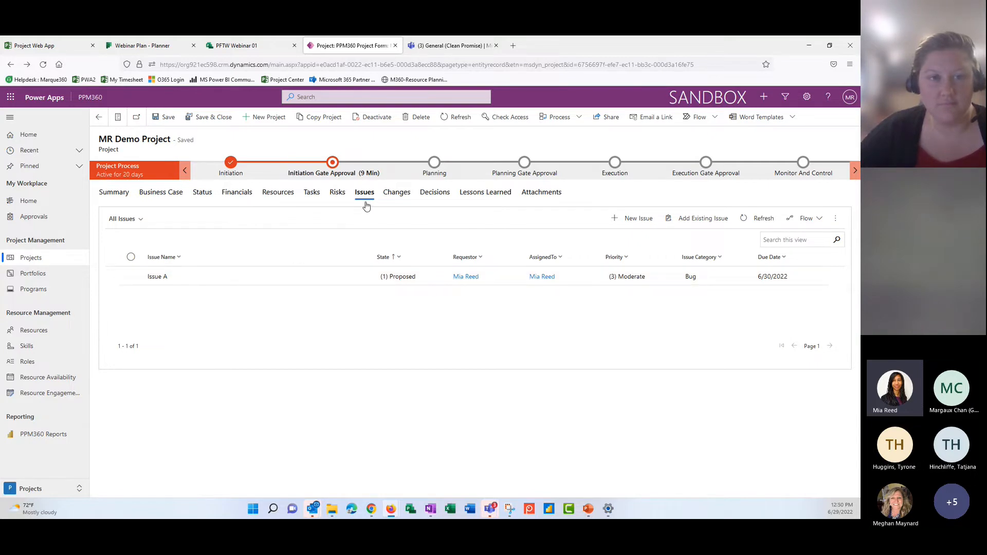
left_click(397, 196)
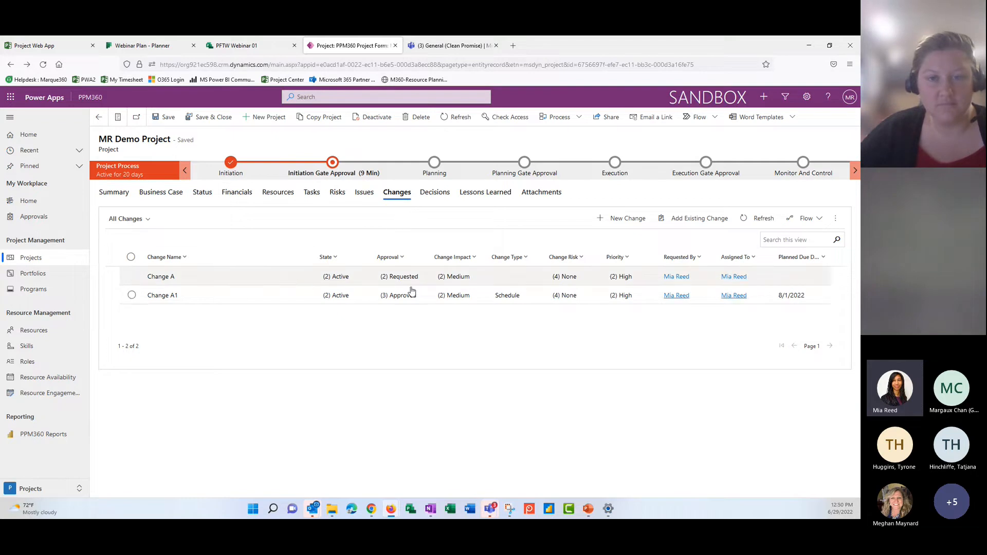
left_click(437, 197)
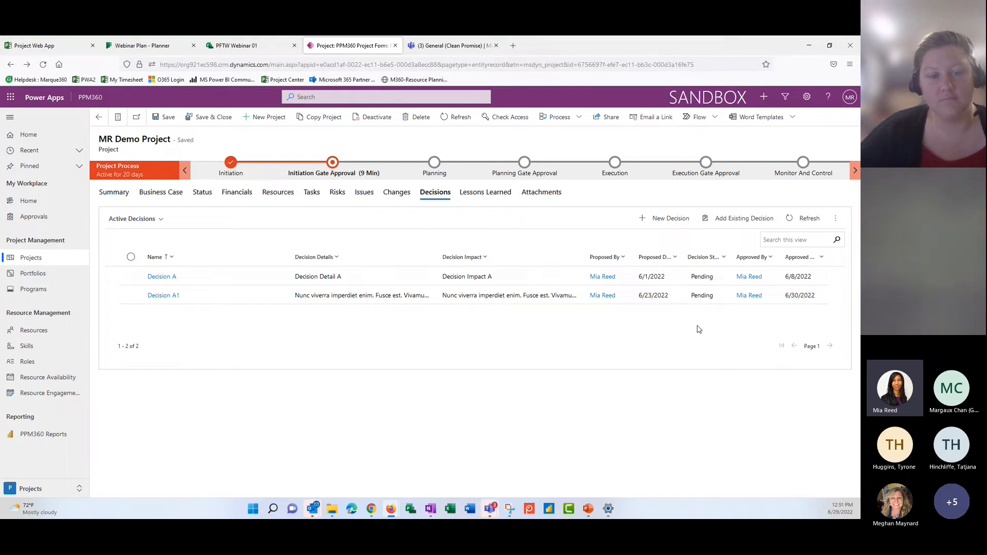
left_click(491, 198)
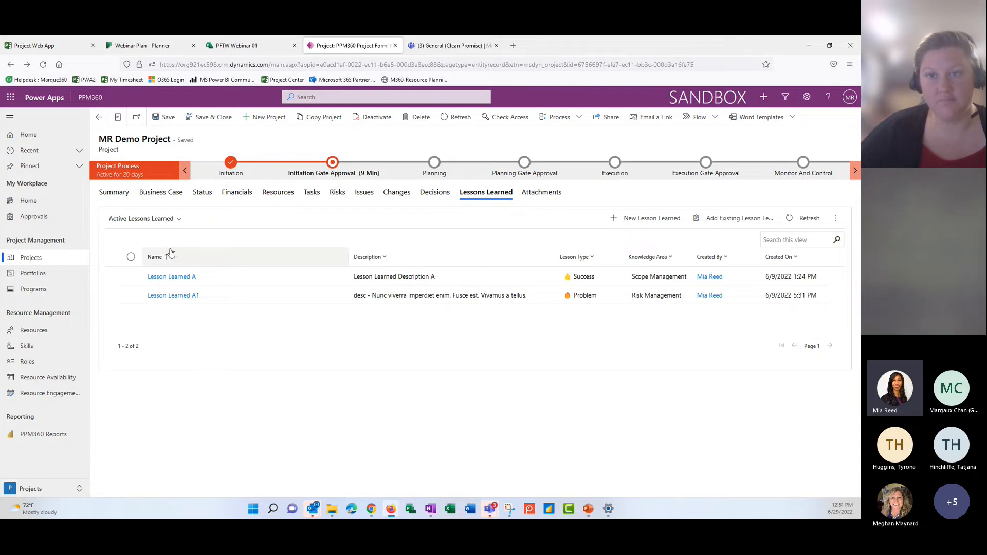
- Open the Enterprise 2021 portfolio and review its general health, portfolio financials and projects
left_click(44, 280)
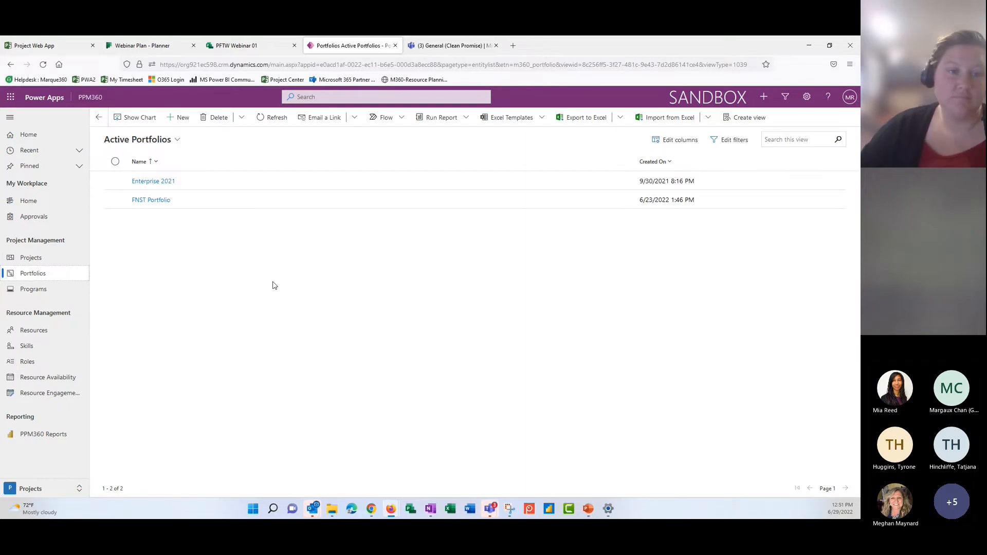
left_click(162, 183)
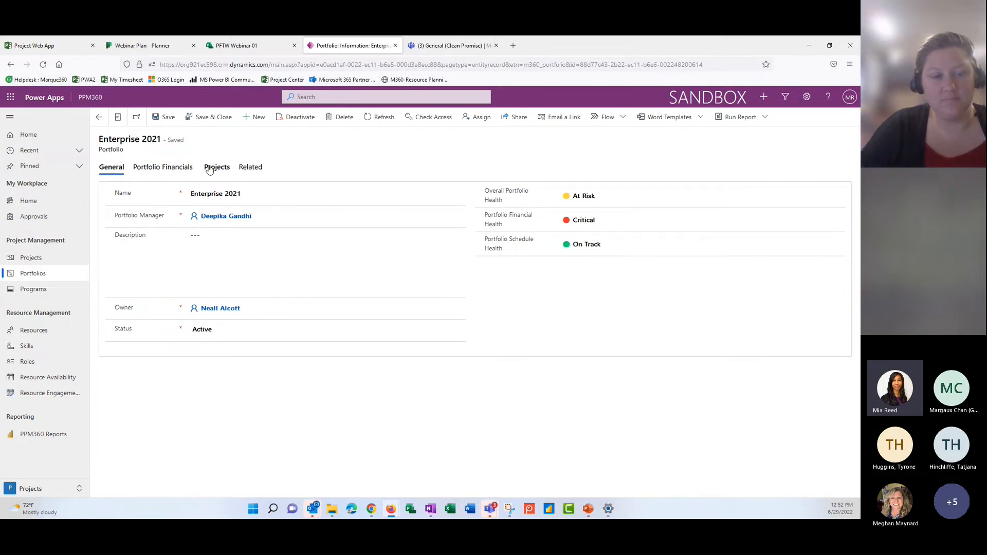
left_click(188, 168)
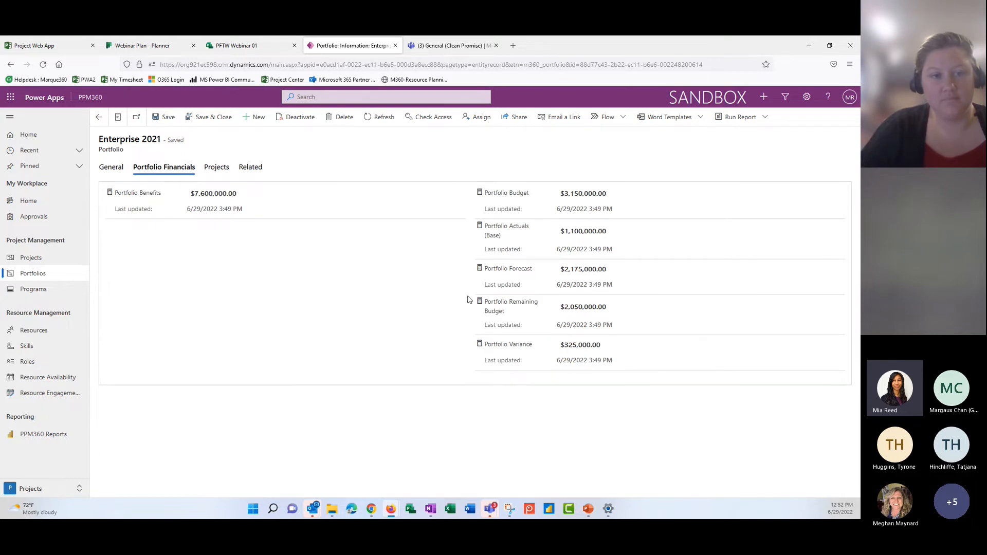
left_click(209, 170)
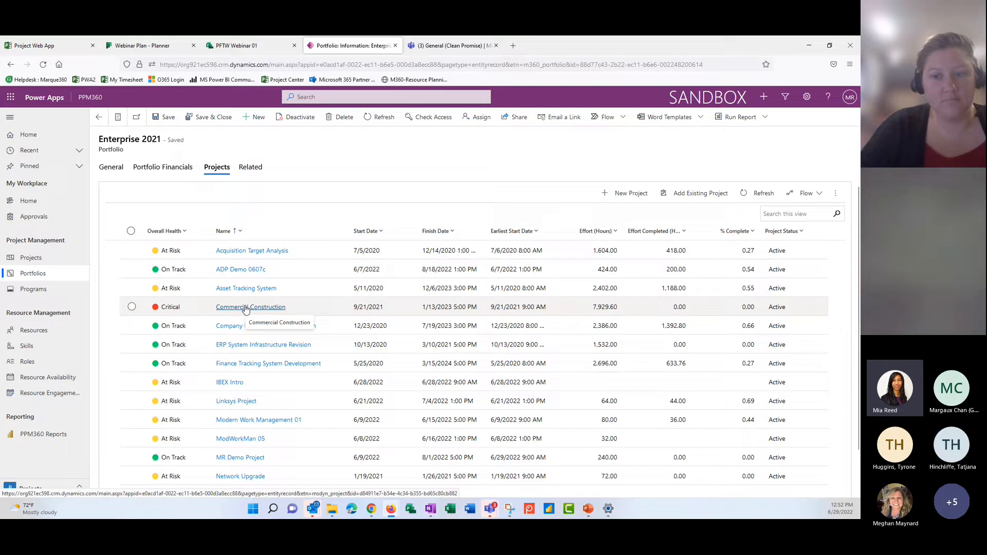
- Look over the active programs, the skills list and the resource roles
left_click(34, 290)
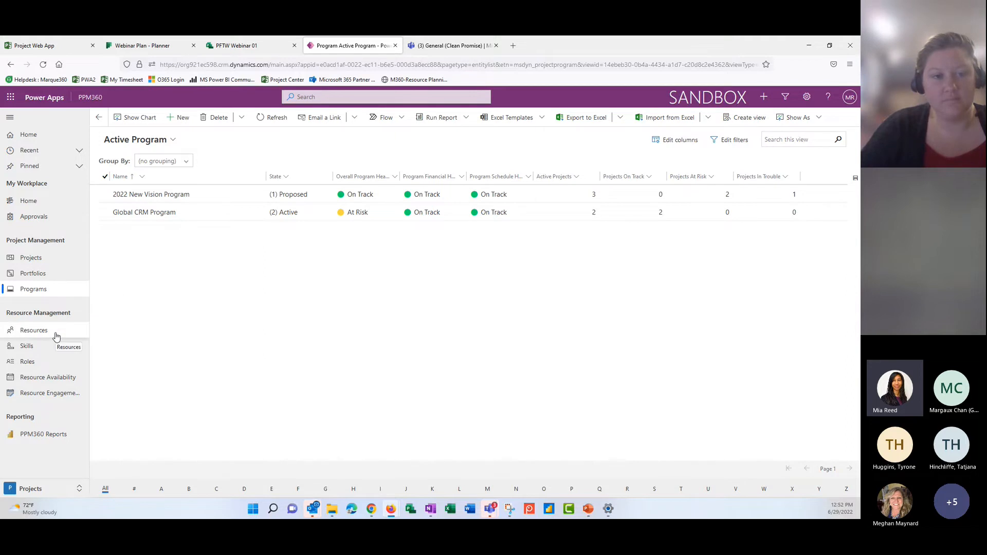
left_click(30, 347)
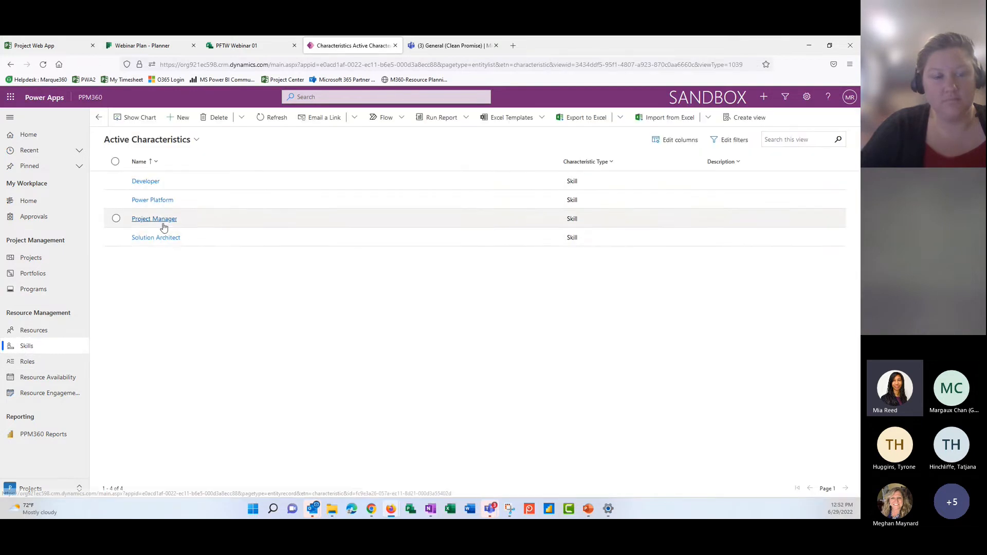
left_click(50, 363)
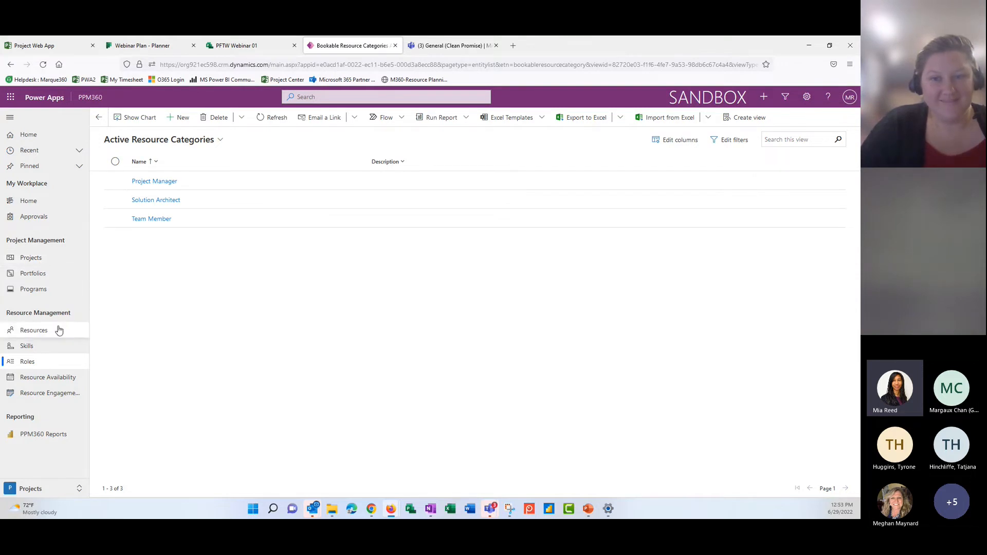
- Open PPM360 Reports in Power BI and review the requests, portfolio health, portfolio dashboard, timeline, milestones and program health pages
left_click(44, 435)
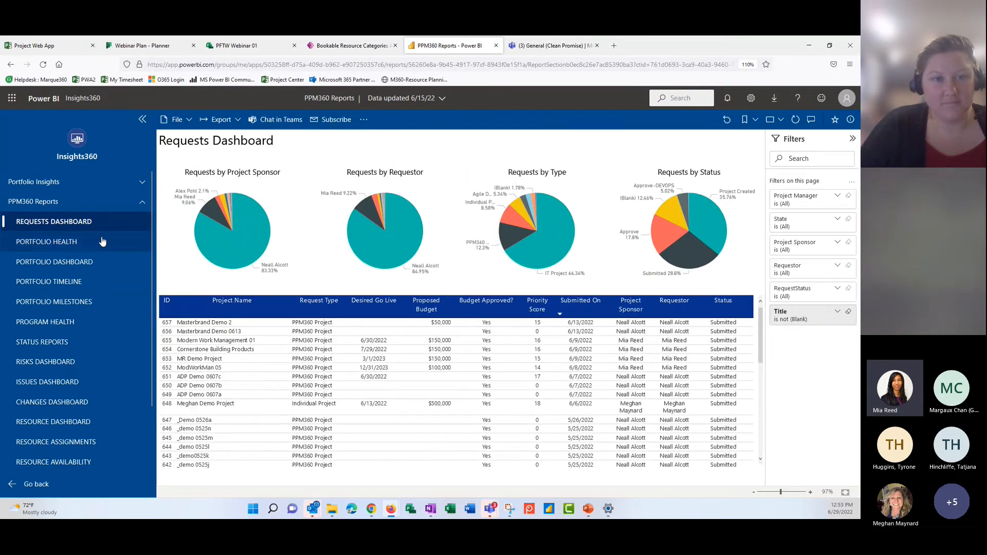
left_click(102, 242)
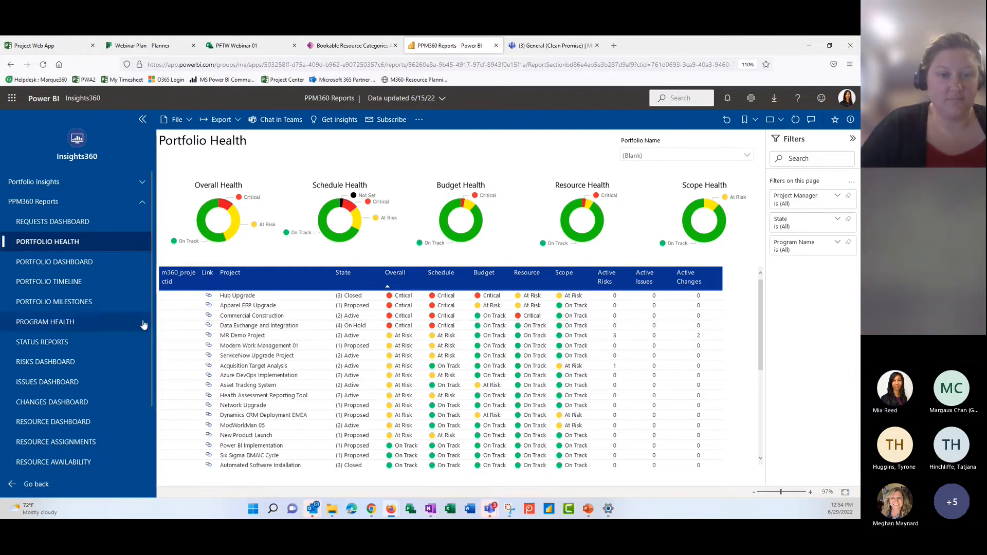
left_click(82, 262)
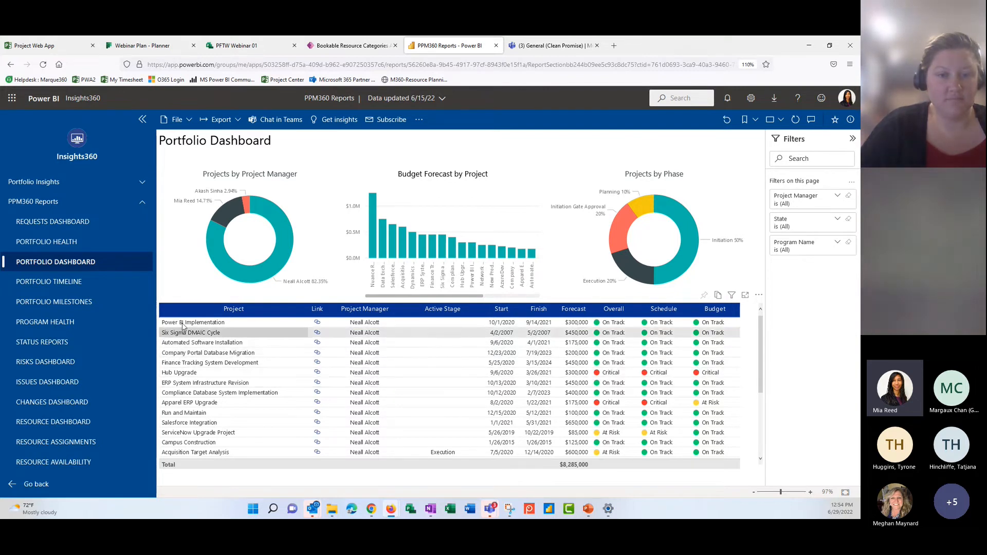
left_click(95, 287)
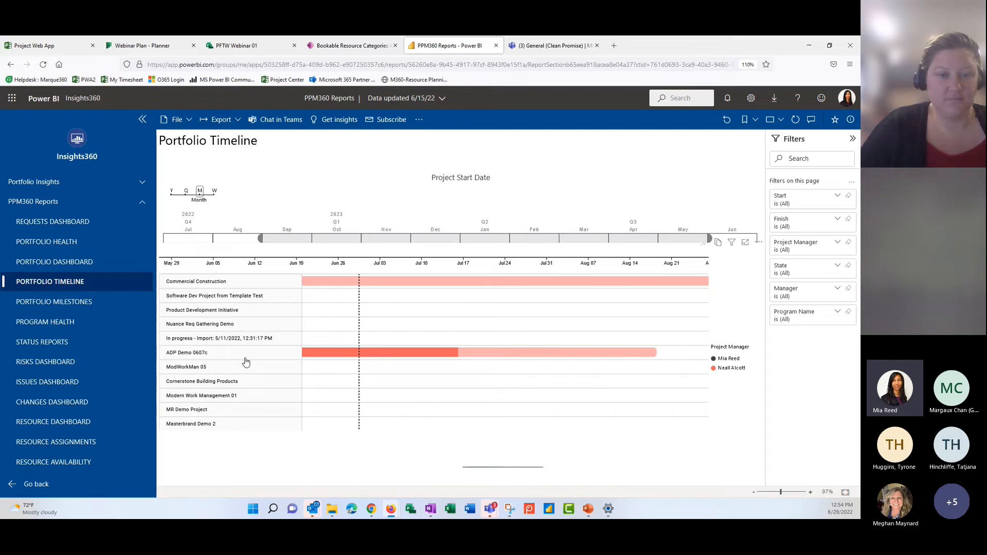
left_click(75, 302)
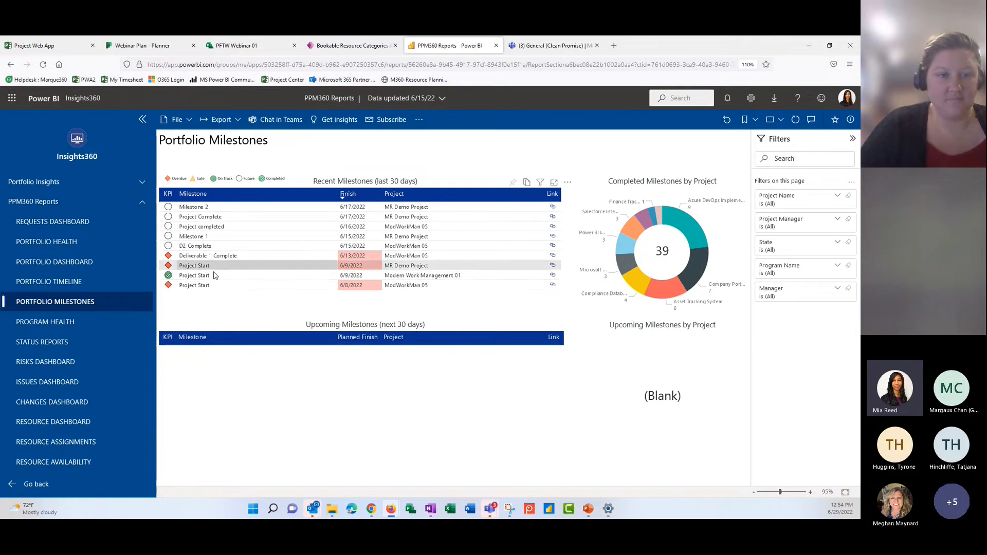
left_click(88, 322)
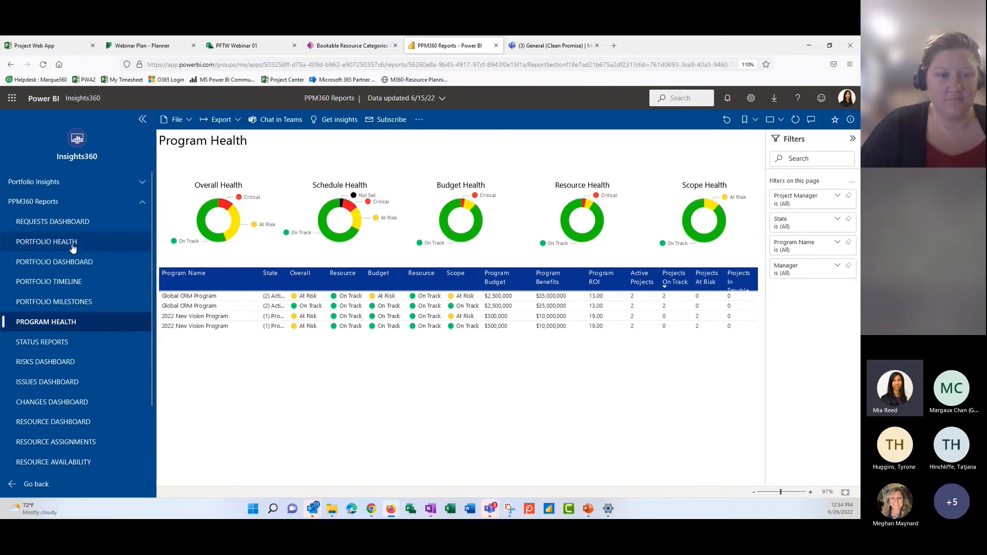
- Go through the status reports page and the risks, issues and changes dashboards in PPM360 Reports
left_click(60, 344)
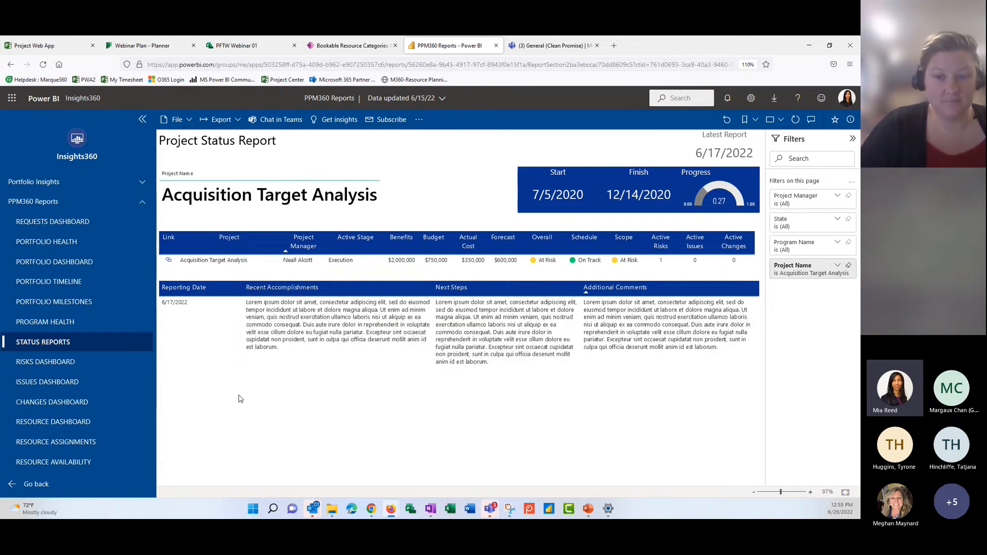
left_click(75, 366)
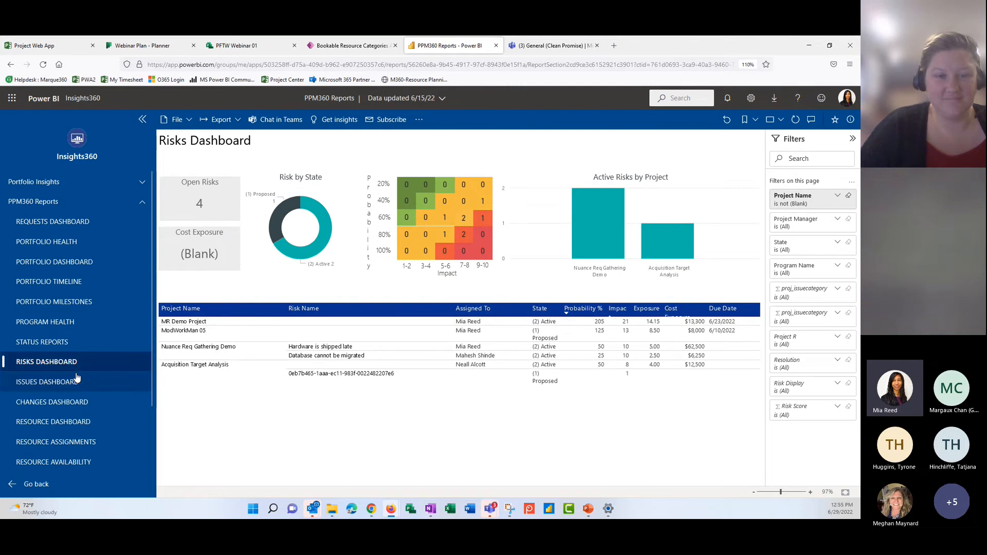
left_click(76, 383)
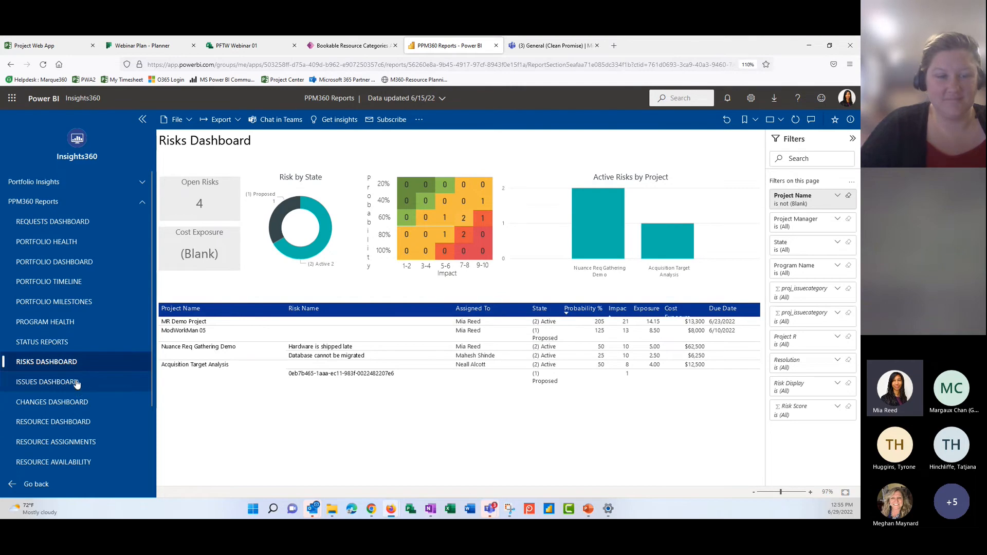
left_click(76, 404)
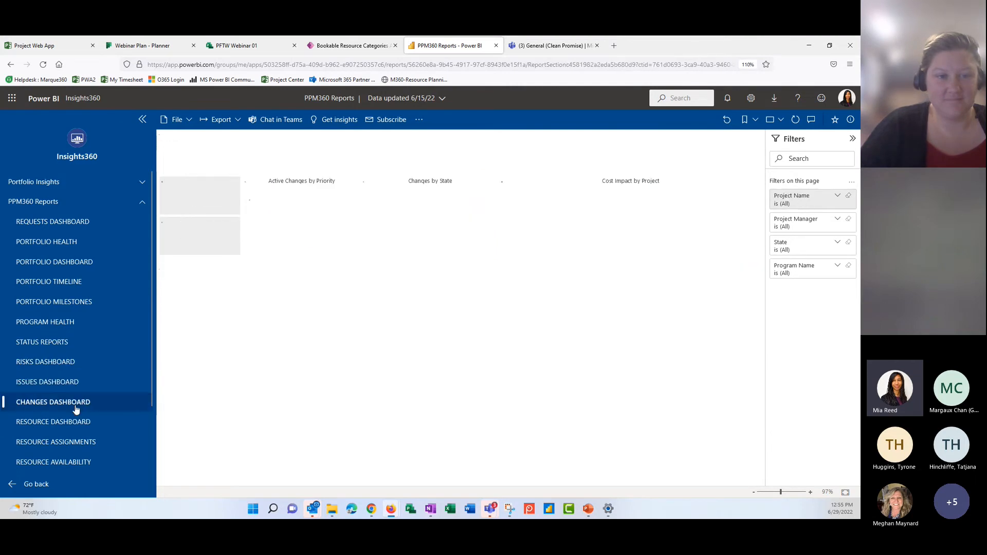
- Review the resource dashboard, resource assignments, resource availability and task overview report pages
left_click(75, 423)
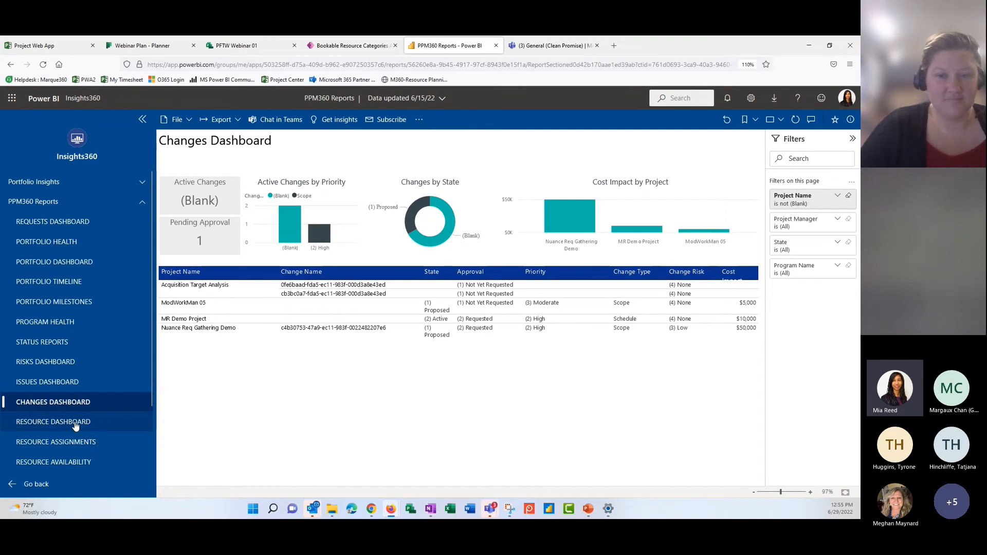
left_click(76, 442)
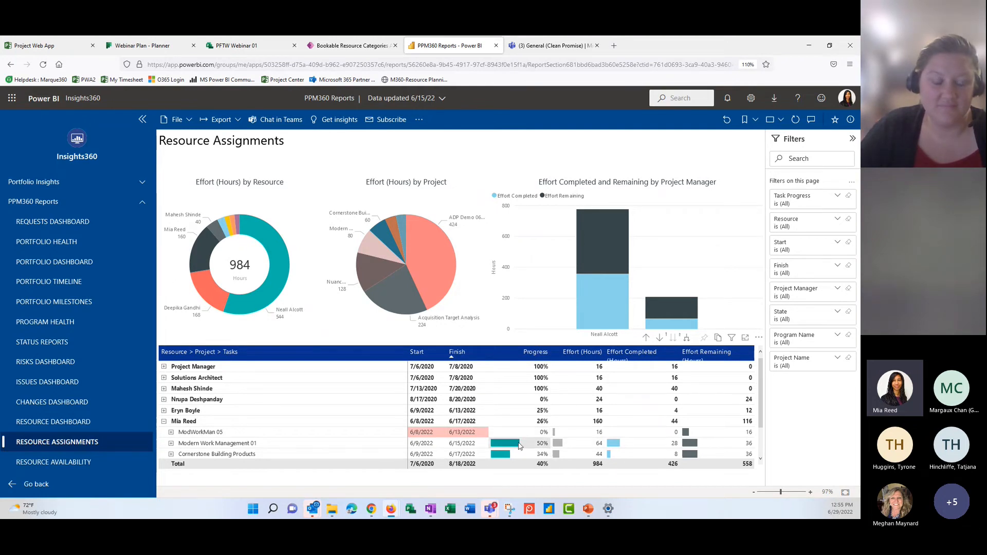
left_click(66, 463)
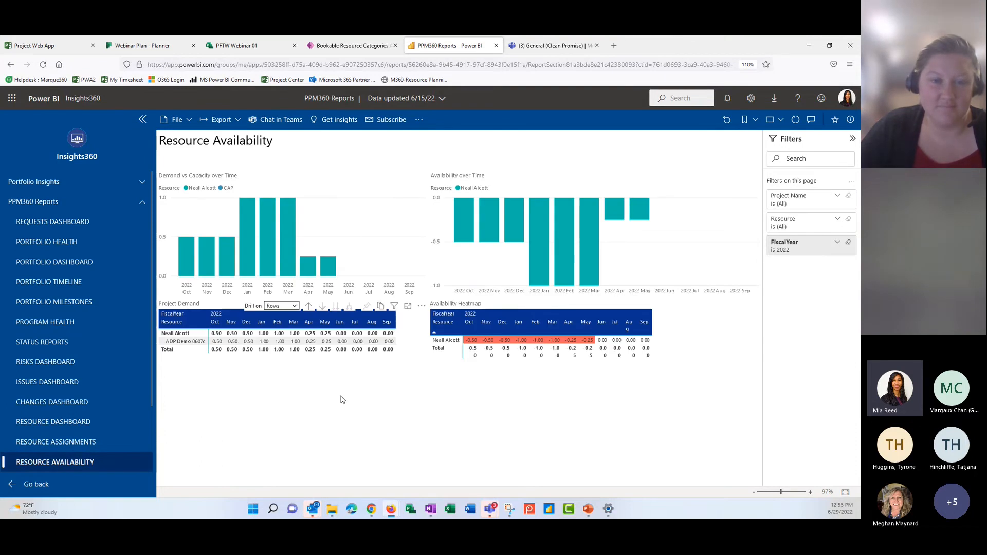
scroll(136, 441, "down", 3)
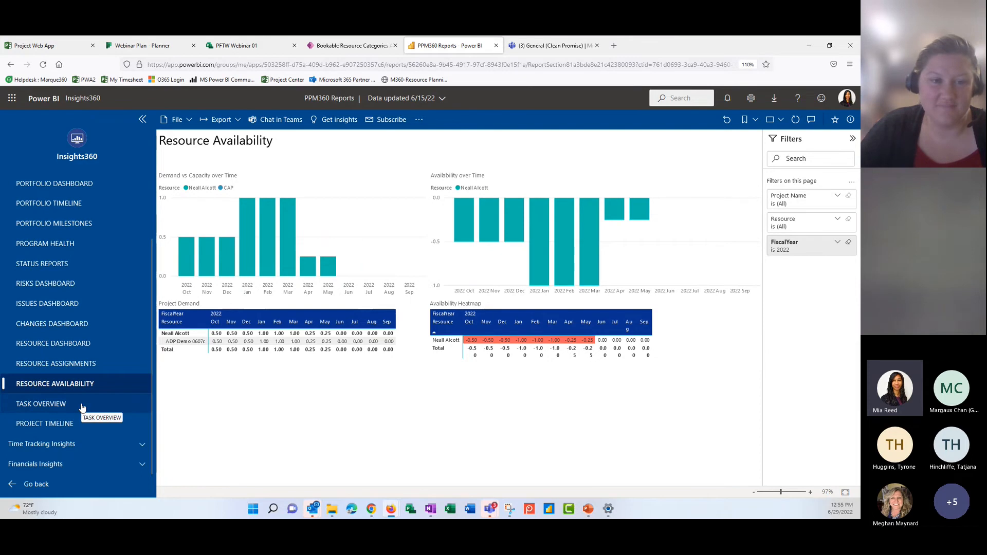
left_click(83, 408)
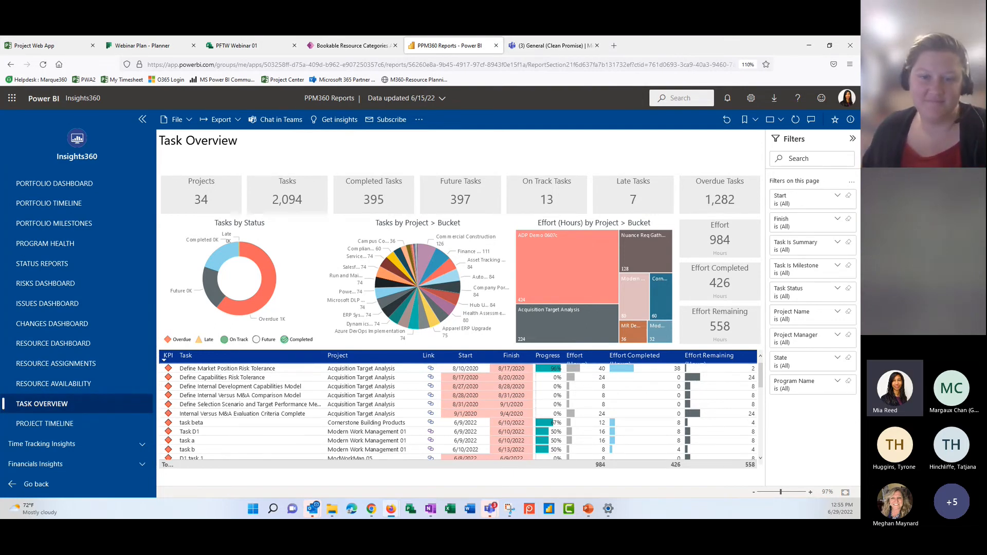
key("alt+Tab")
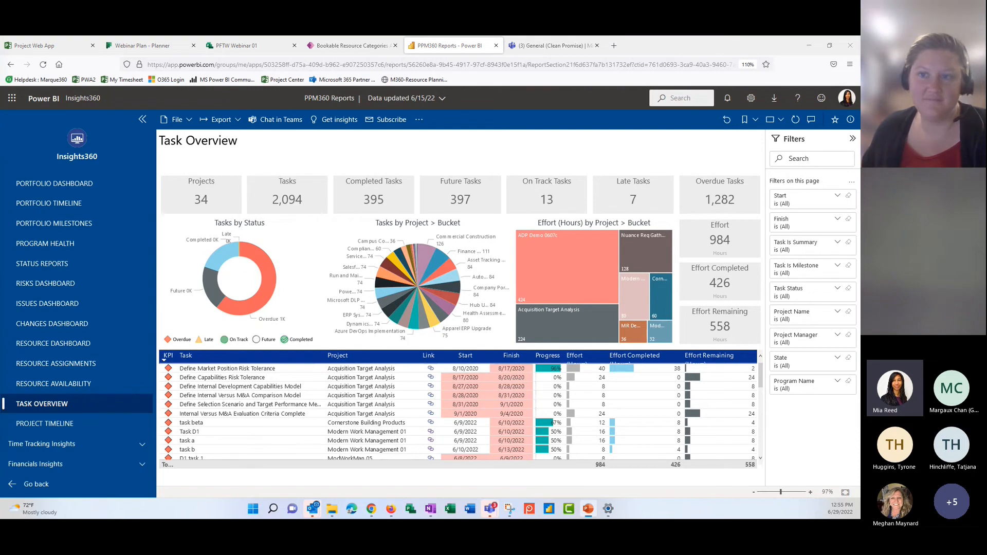